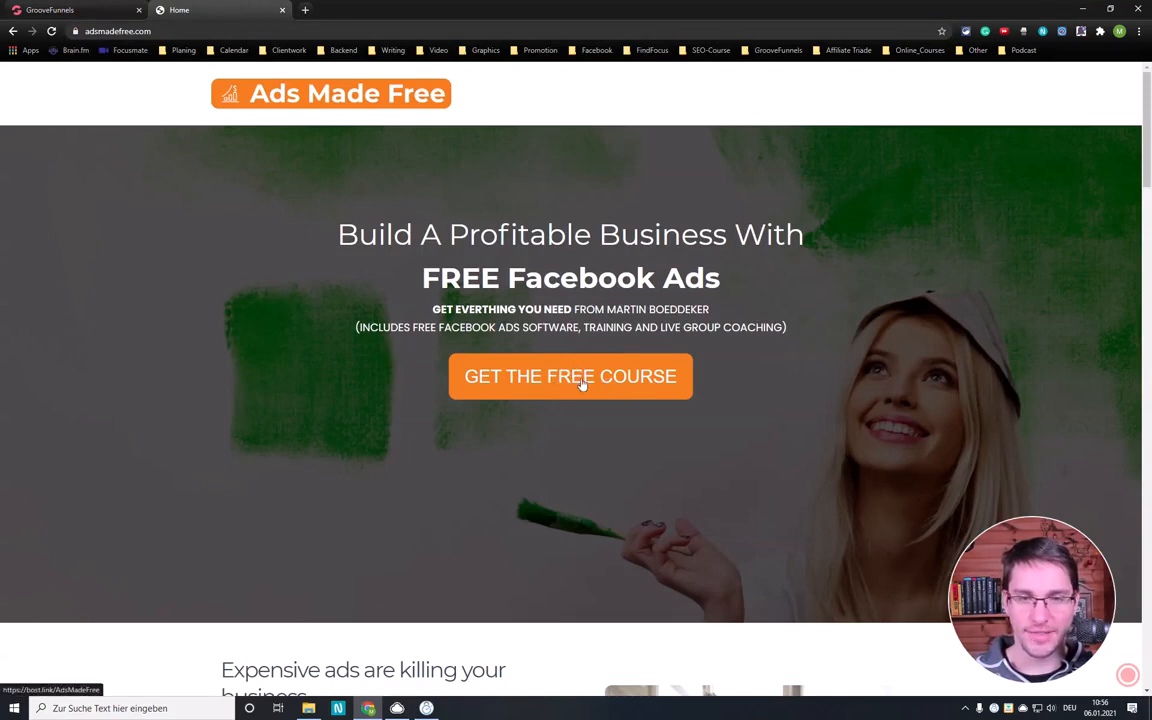
- Open the opt-in page behind the free course button, then open GrooveMail in a new tab from the page editor's app switcher
left_click(585, 380)
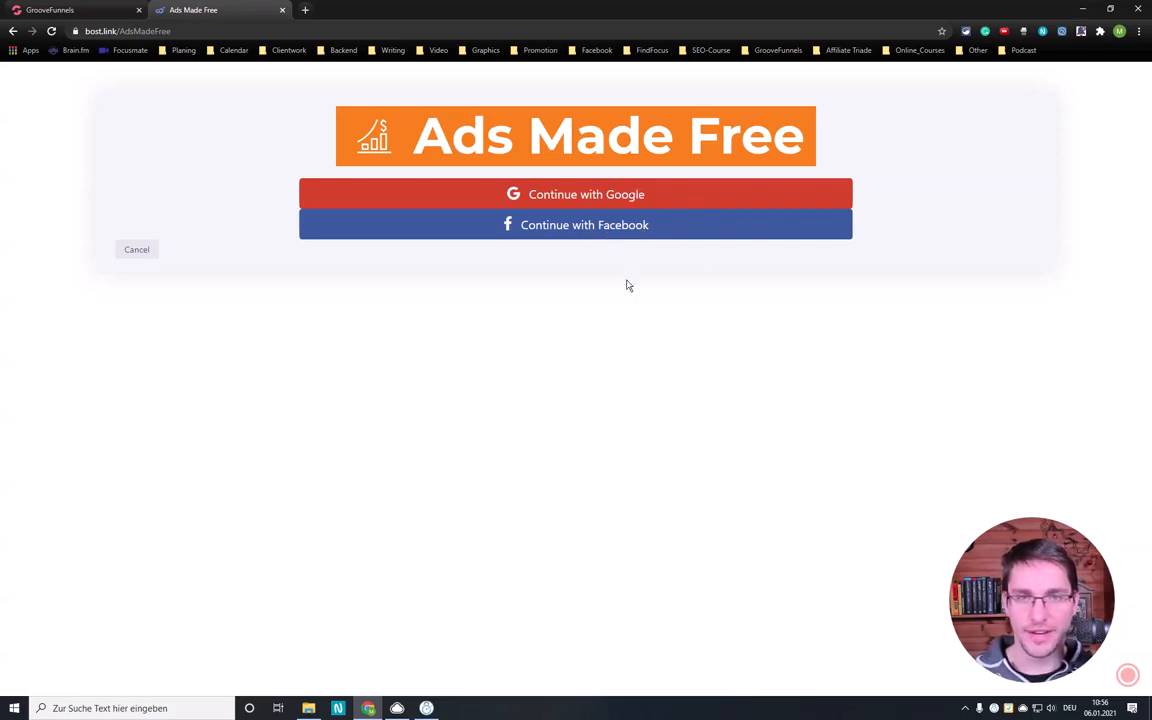
left_click(38, 10)
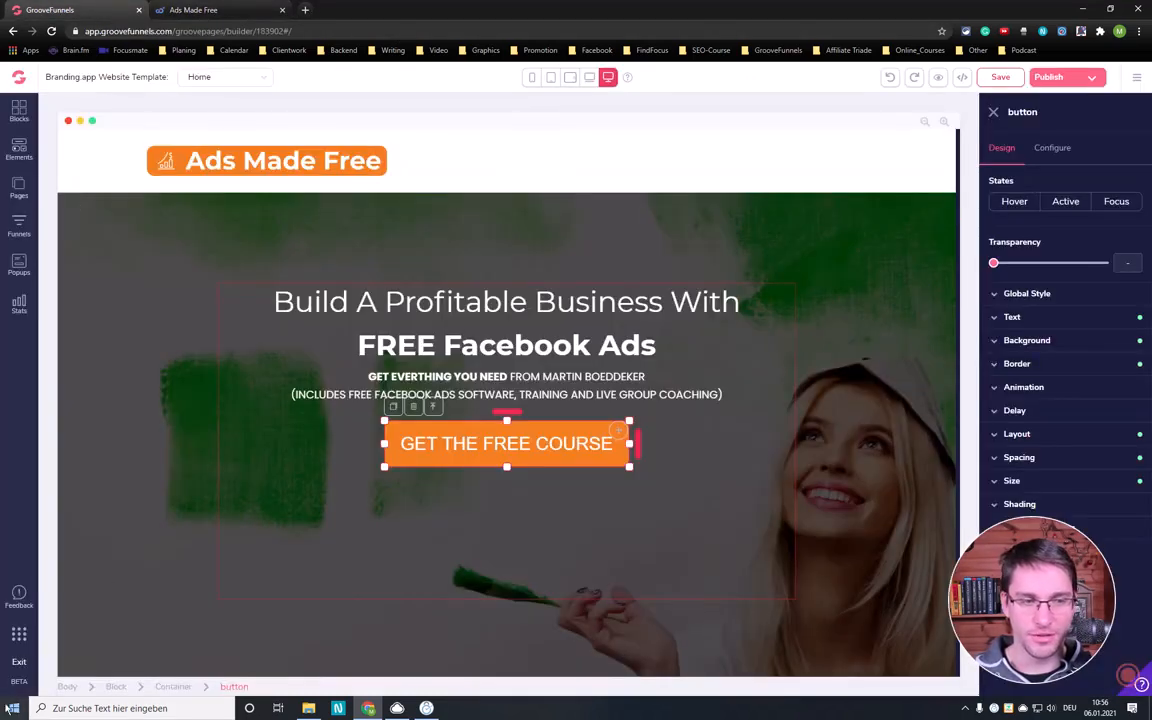
left_click(18, 637)
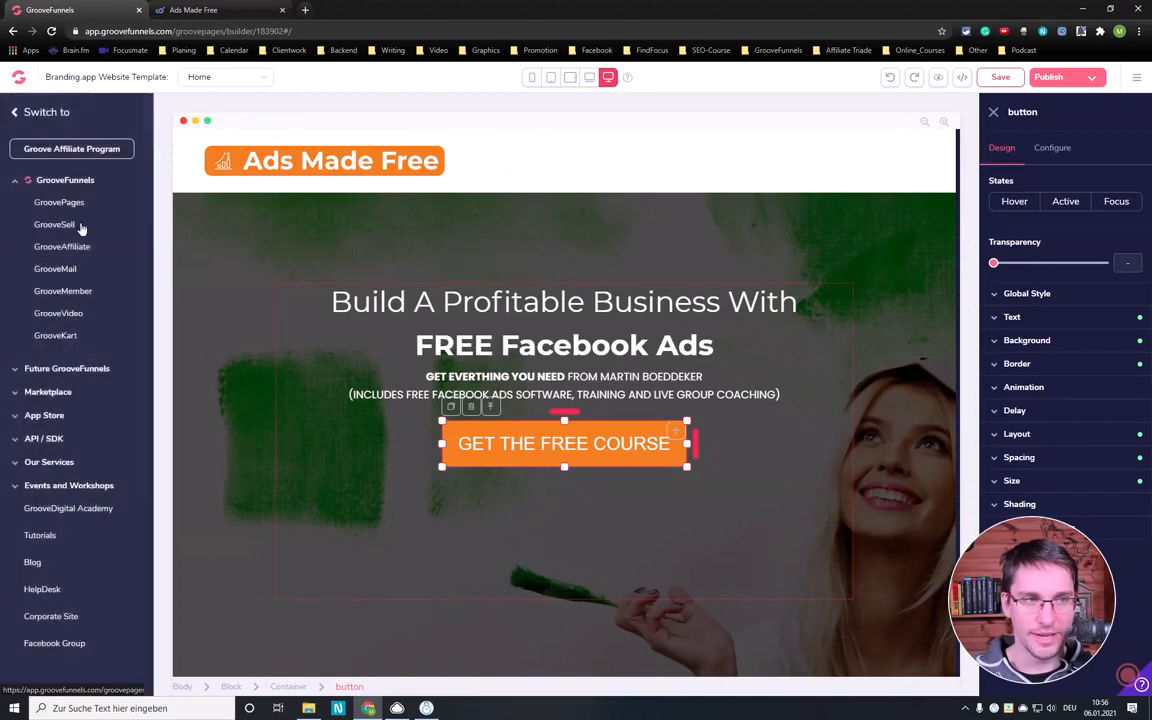
right_click(69, 269)
left_click(121, 277)
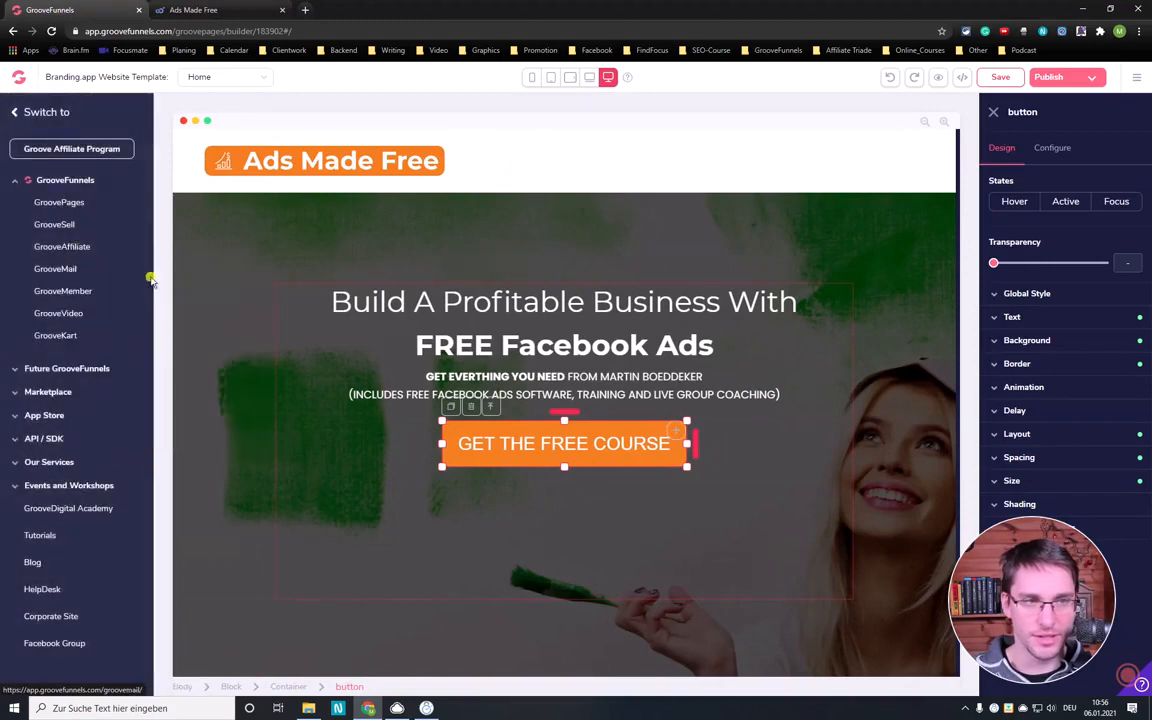
key("ctrl+Tab")
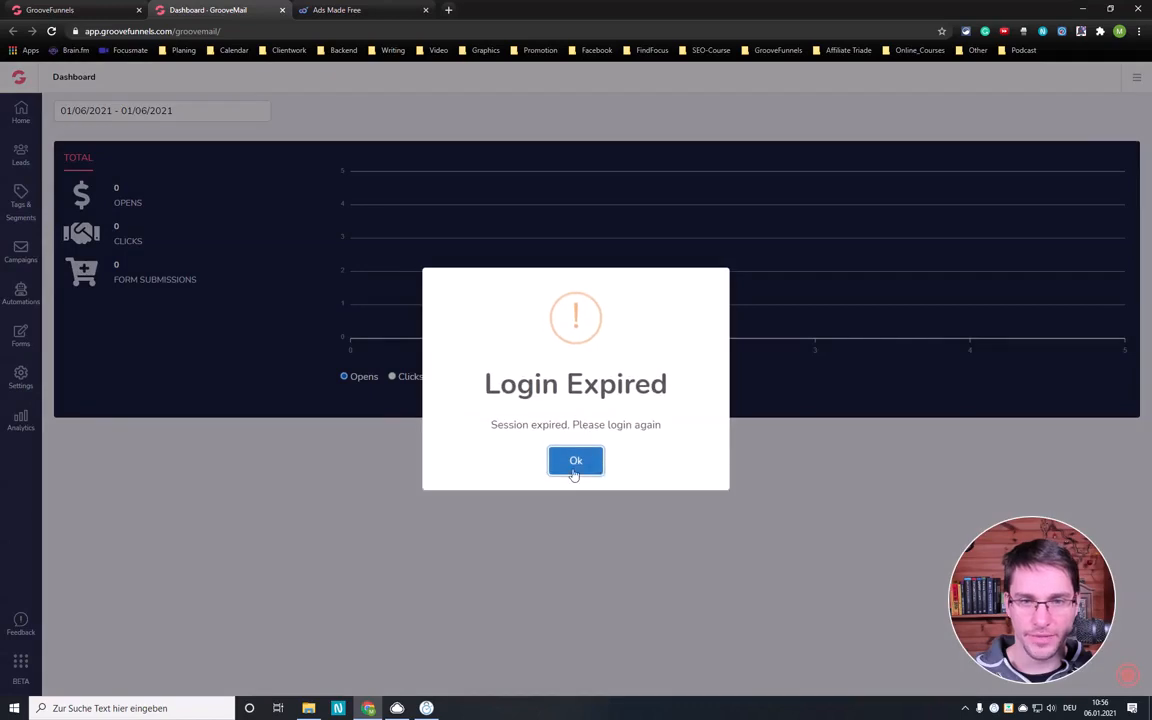
- Log in to GrooveFunnels by filling in the saved e-mail and account password, and open Email Marketing
left_click(575, 461)
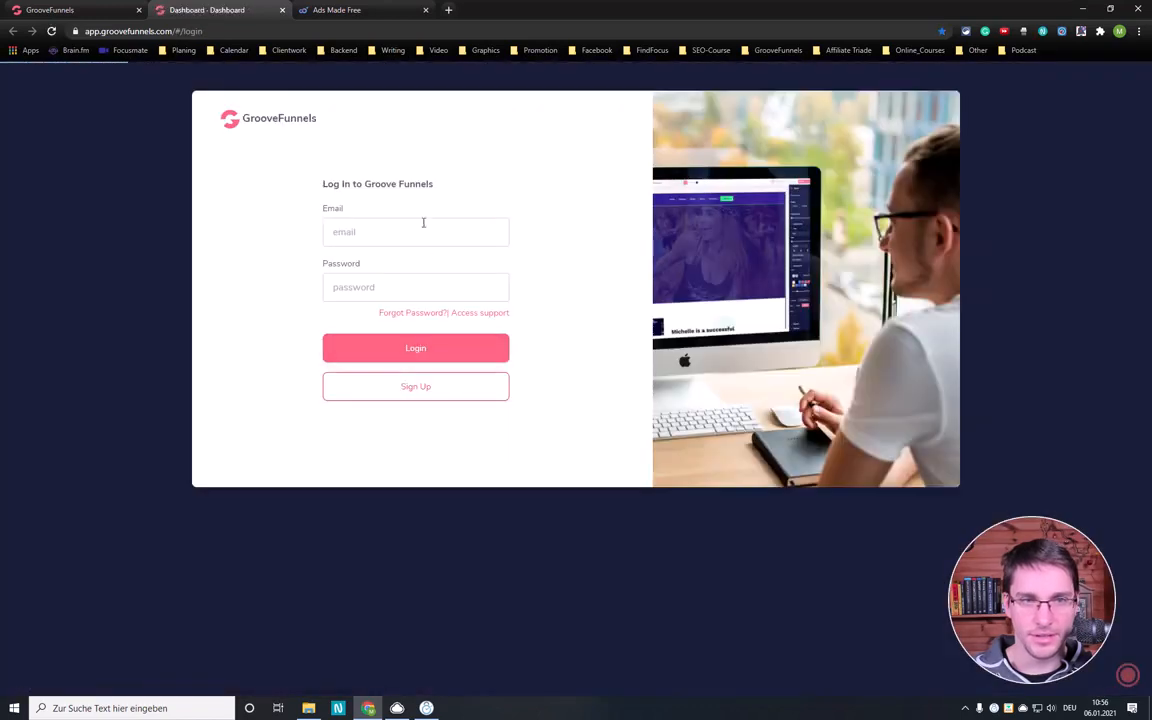
left_click(459, 231)
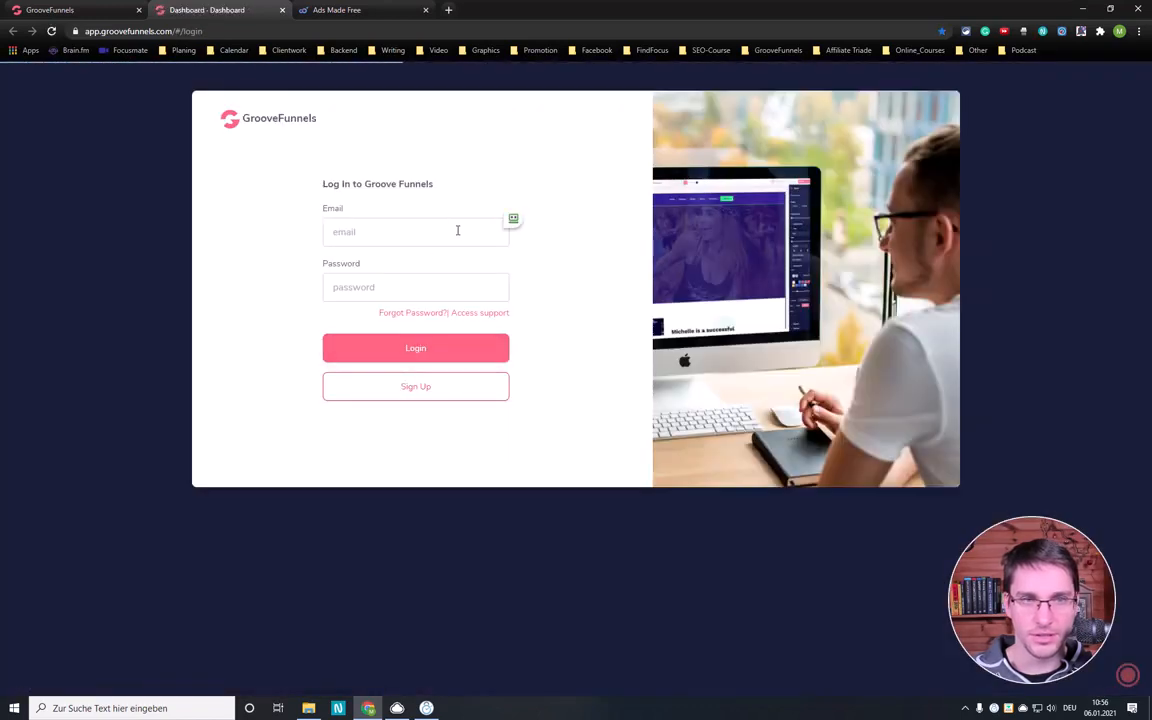
left_click(553, 222)
left_click(423, 344)
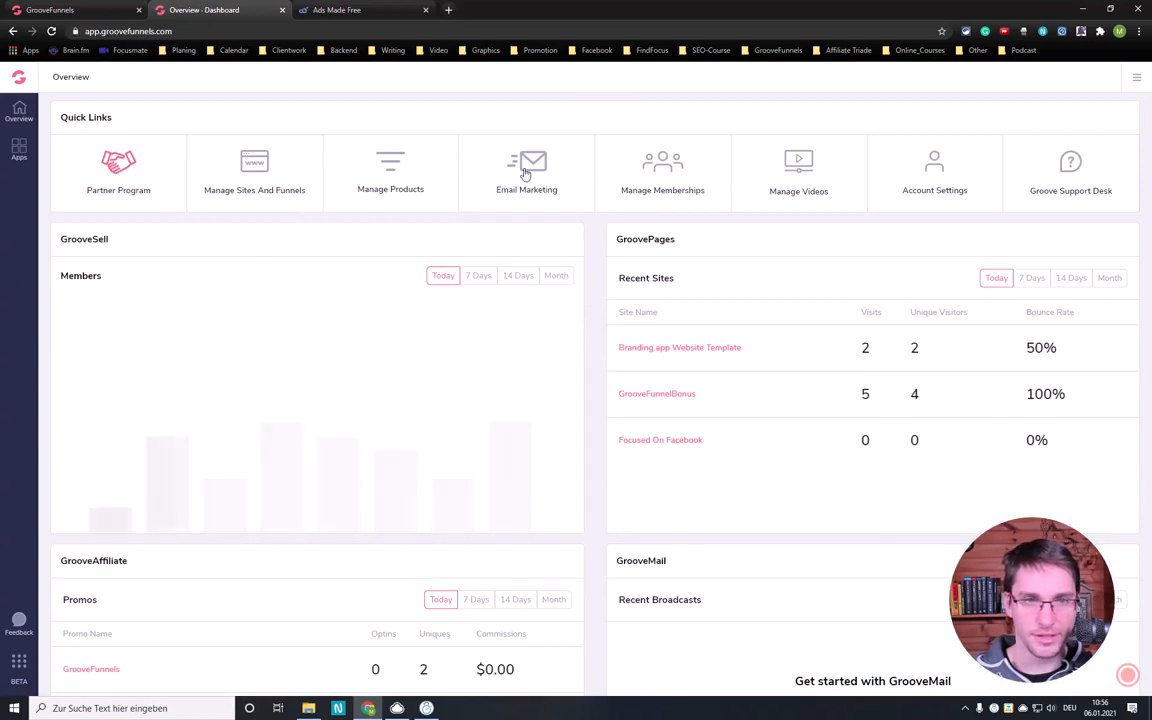
left_click(472, 158)
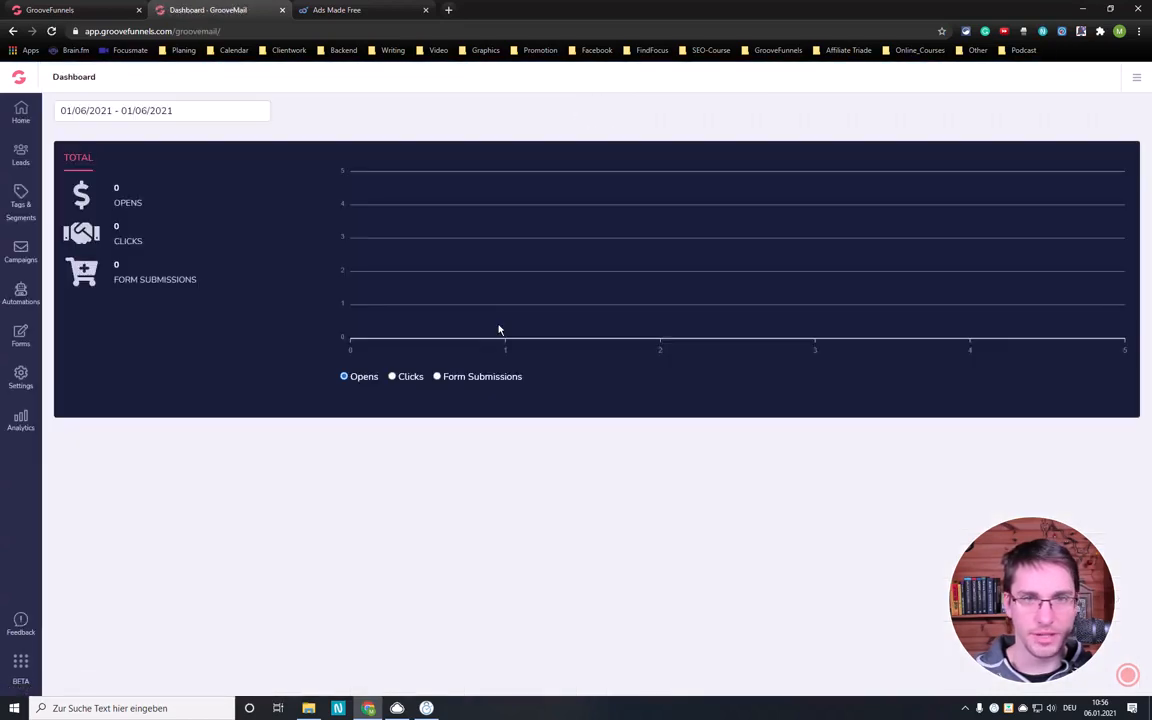
- Review the GrooveMail lists and leads, and check the social sign-in options on the Ads Made Free opt-in page
left_click(21, 153)
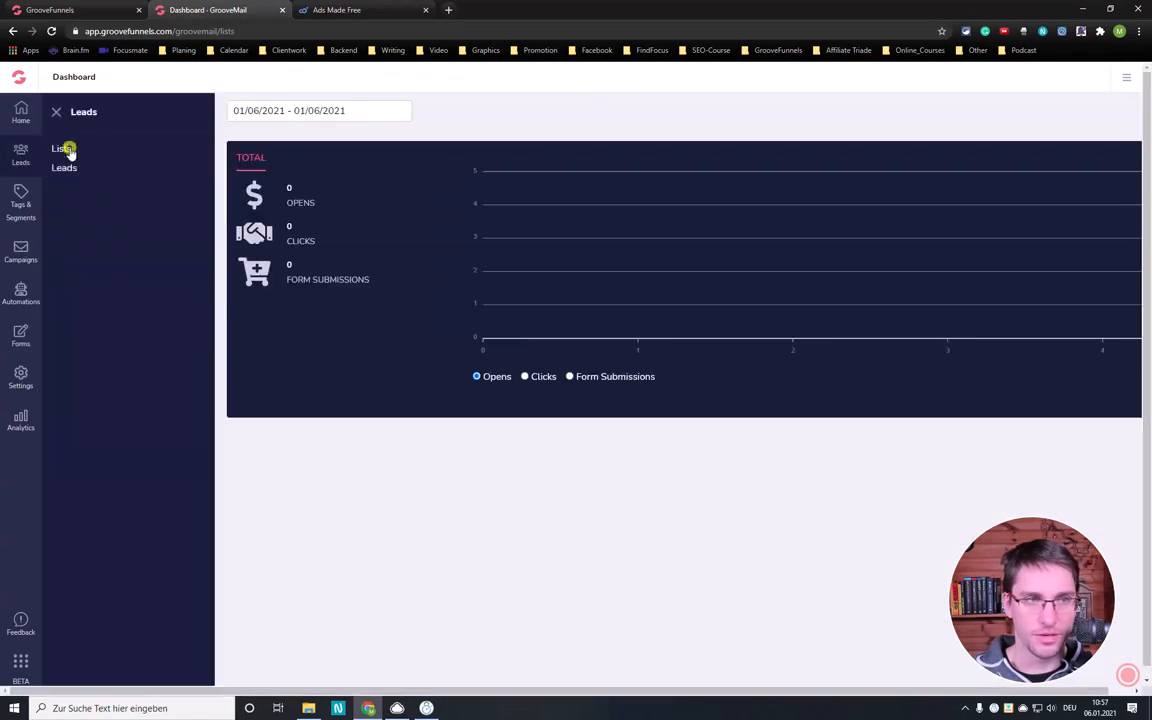
left_click(64, 148)
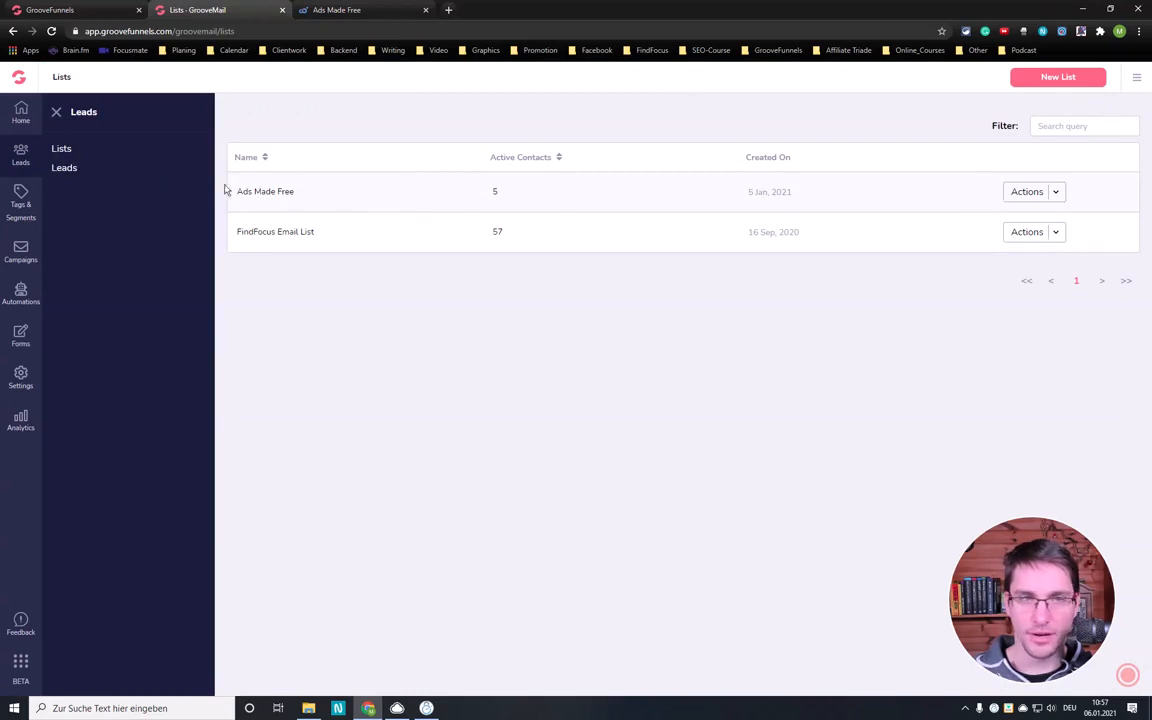
left_click(64, 168)
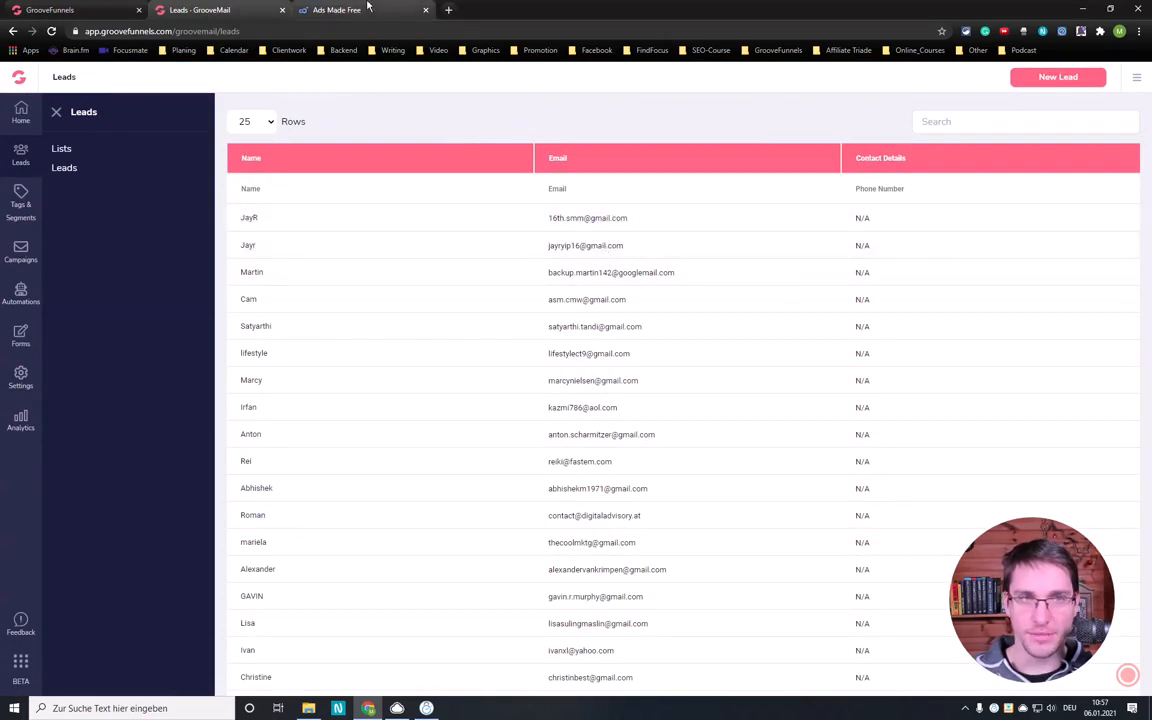
key("ctrl+Tab")
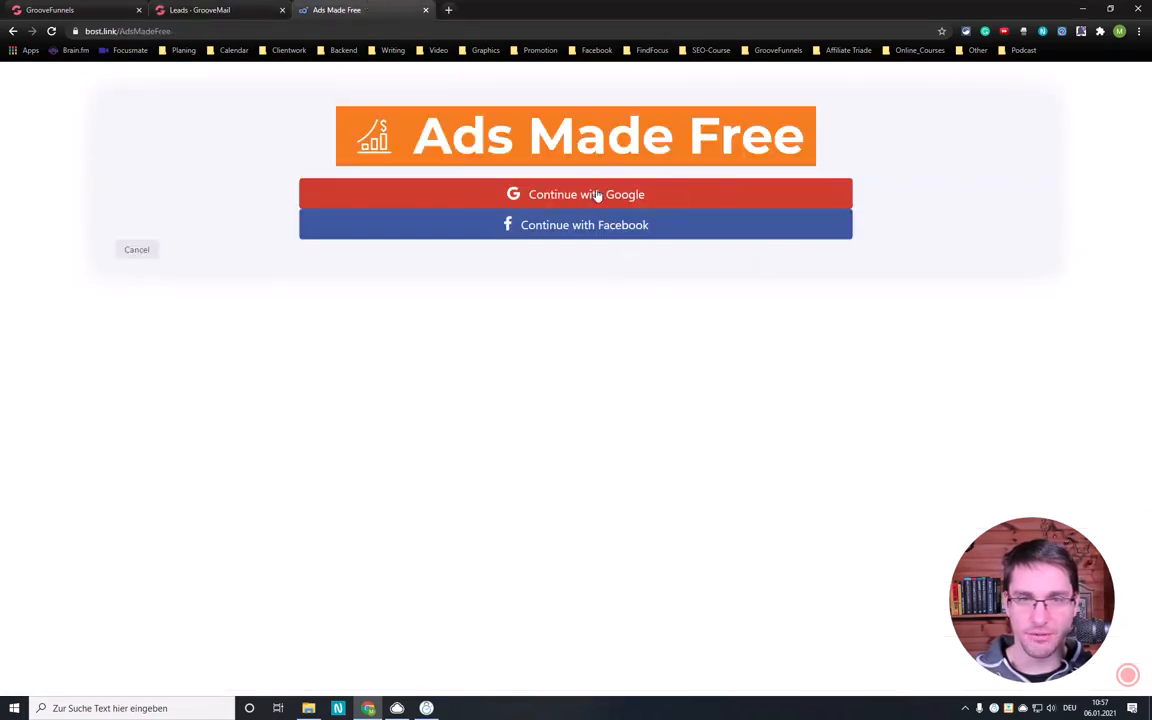
left_click(258, 7)
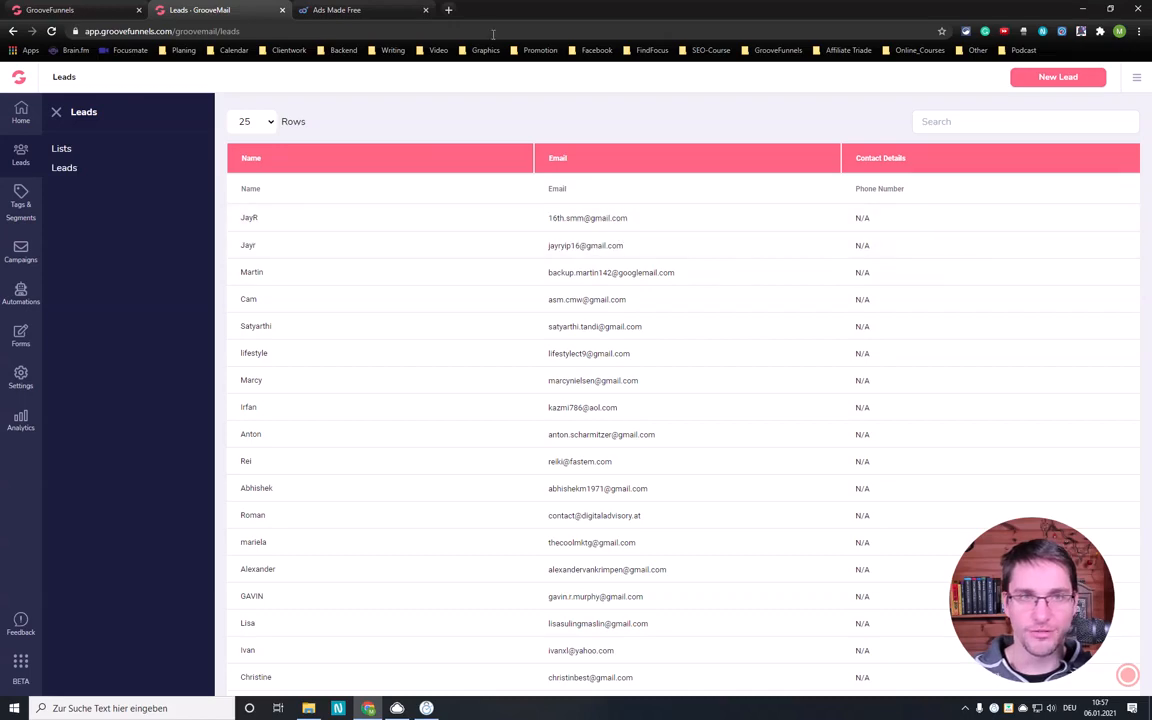
- Search Google for "boostlink" in a new tab and open the Boost opt-in link creation tool's website
key("ctrl+t")
type("bo")
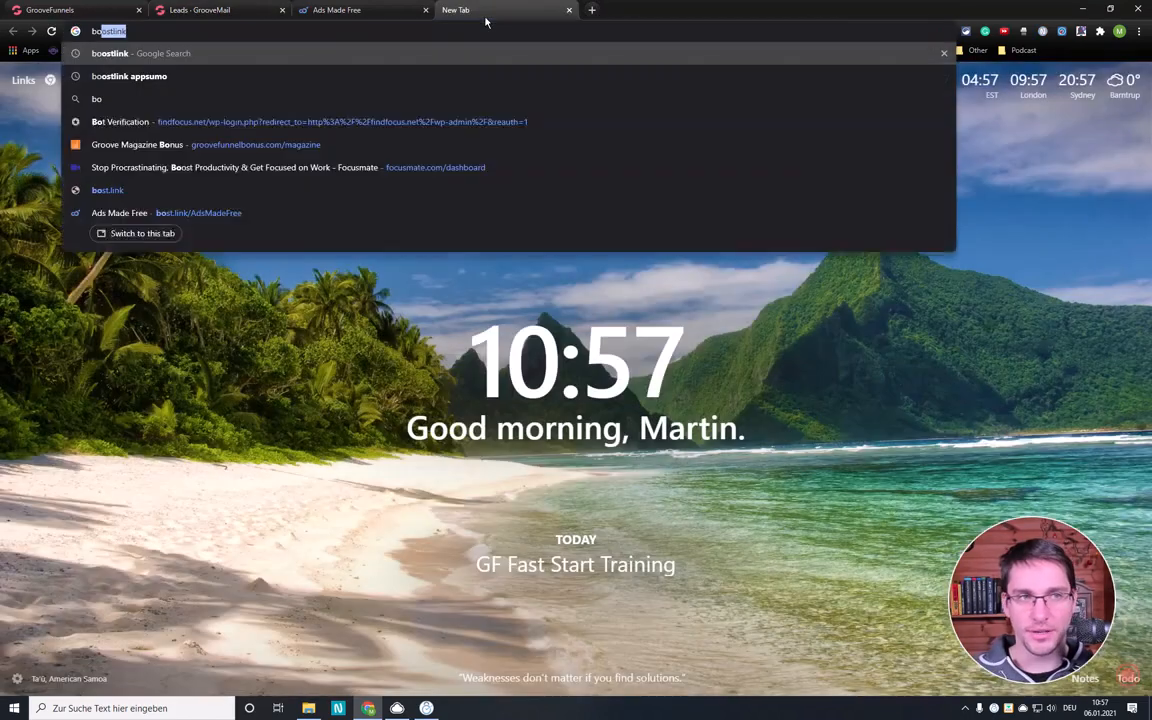
type("o")
key("Return")
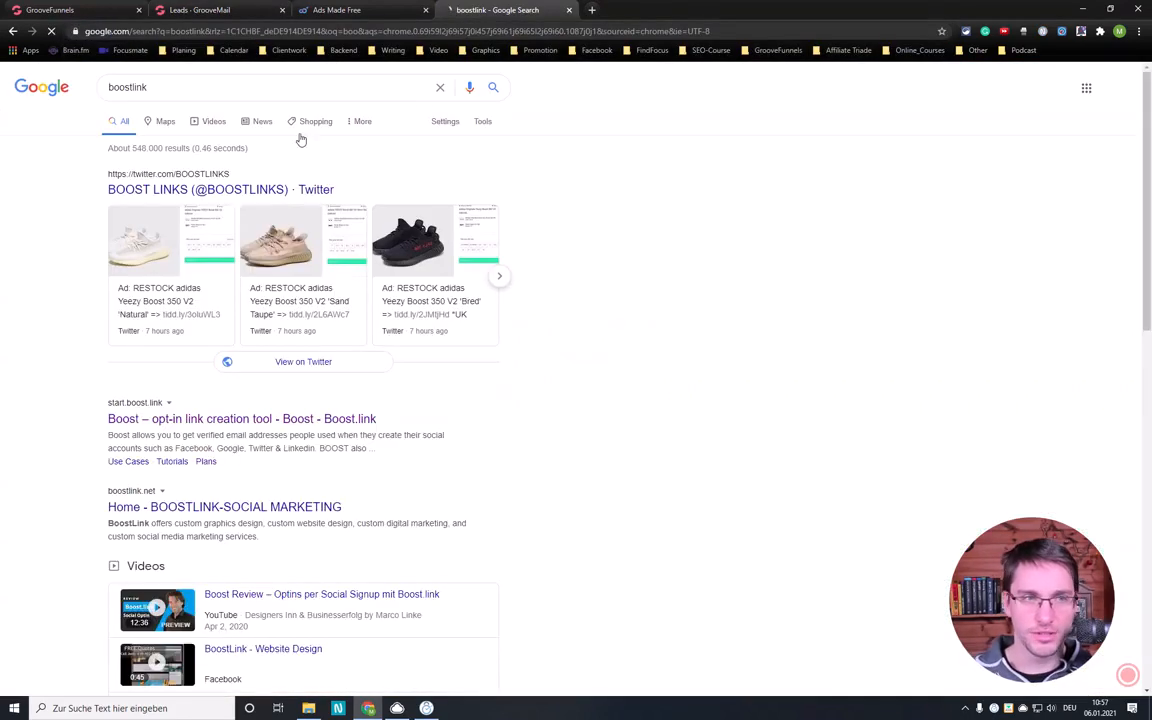
left_click(257, 479)
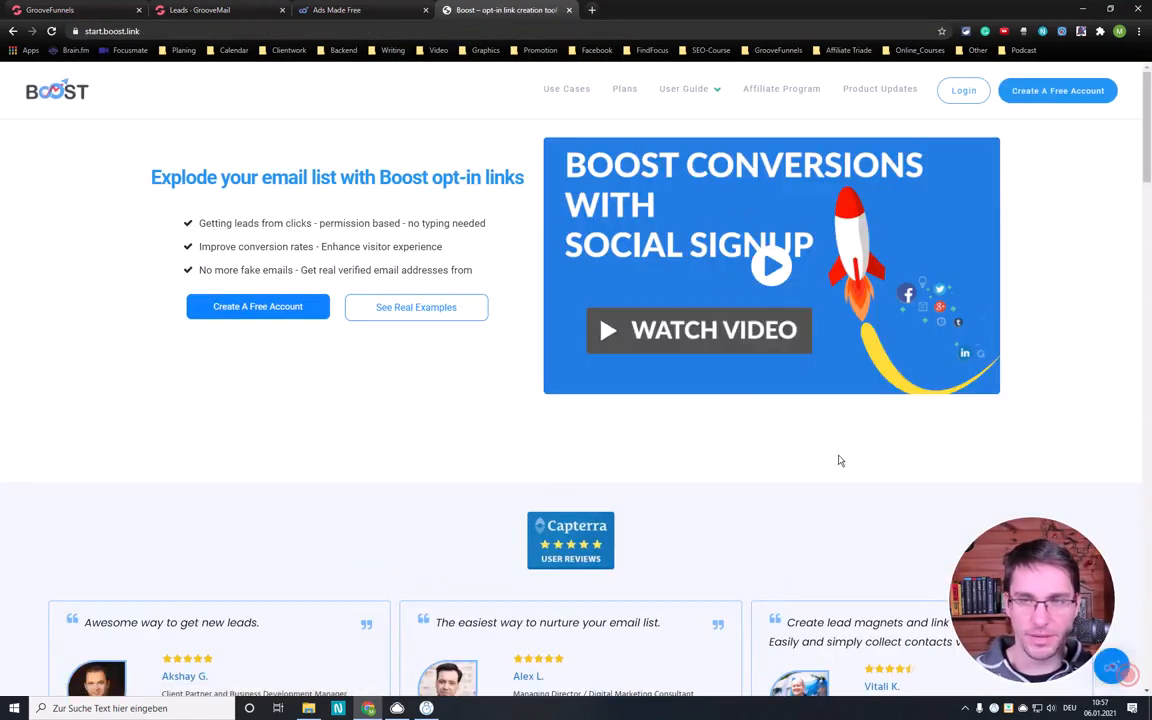
- Look through the Boost home page's features and examine the pricing plans
scroll(740, 455, "down", 3)
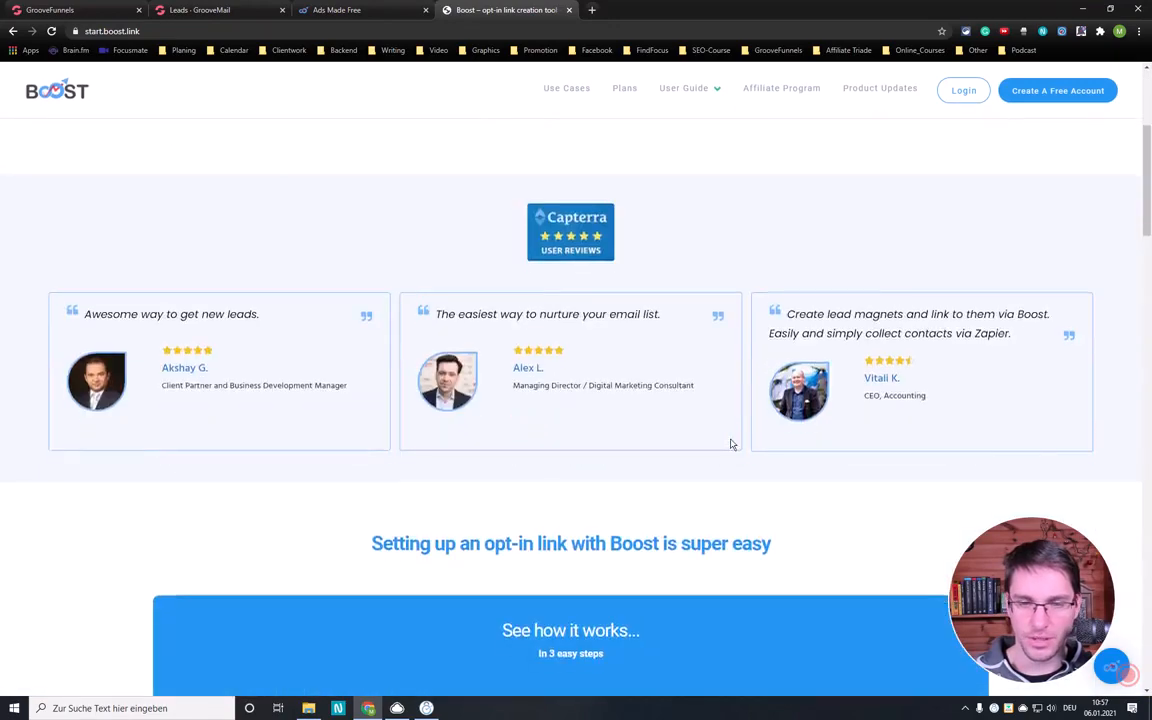
scroll(731, 444, "down", 10)
scroll(635, 540, "down", 4)
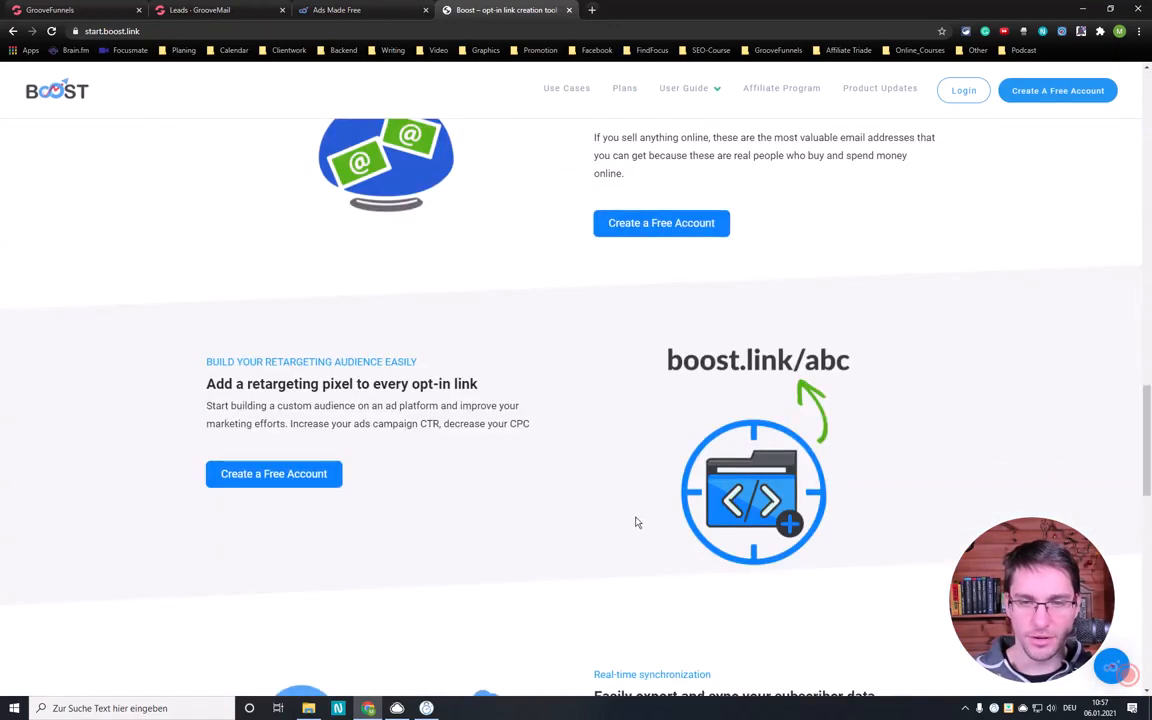
scroll(635, 522, "down", 5)
scroll(700, 300, "up", 3)
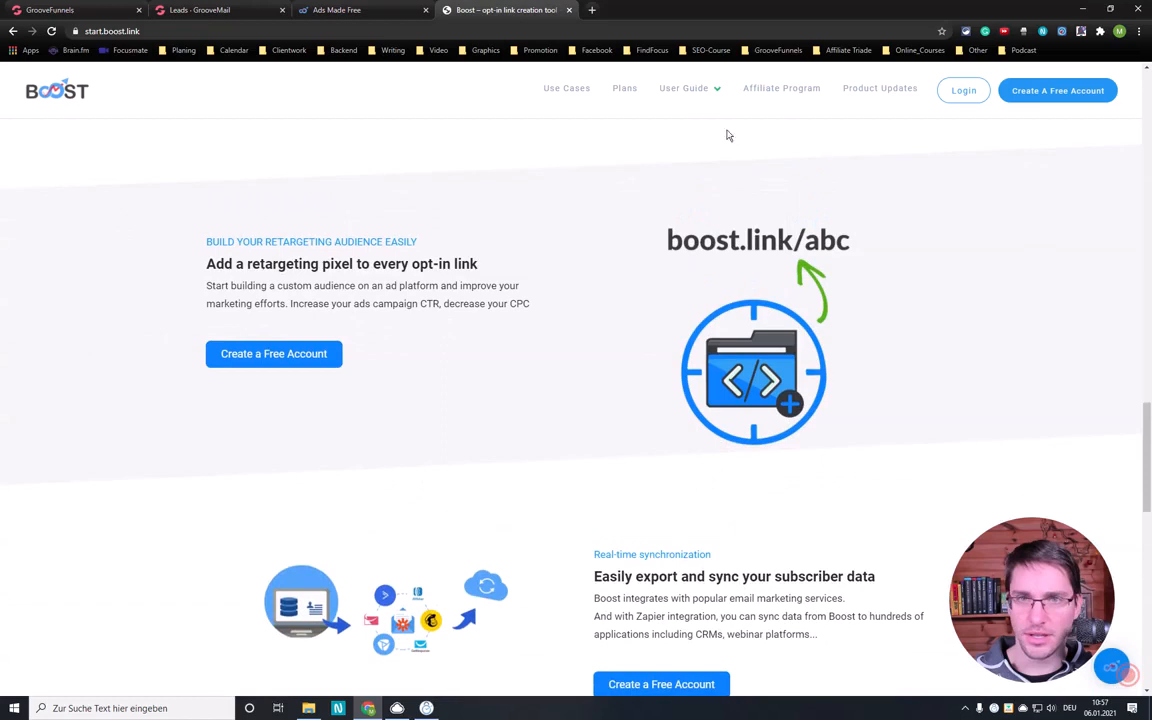
left_click(628, 90)
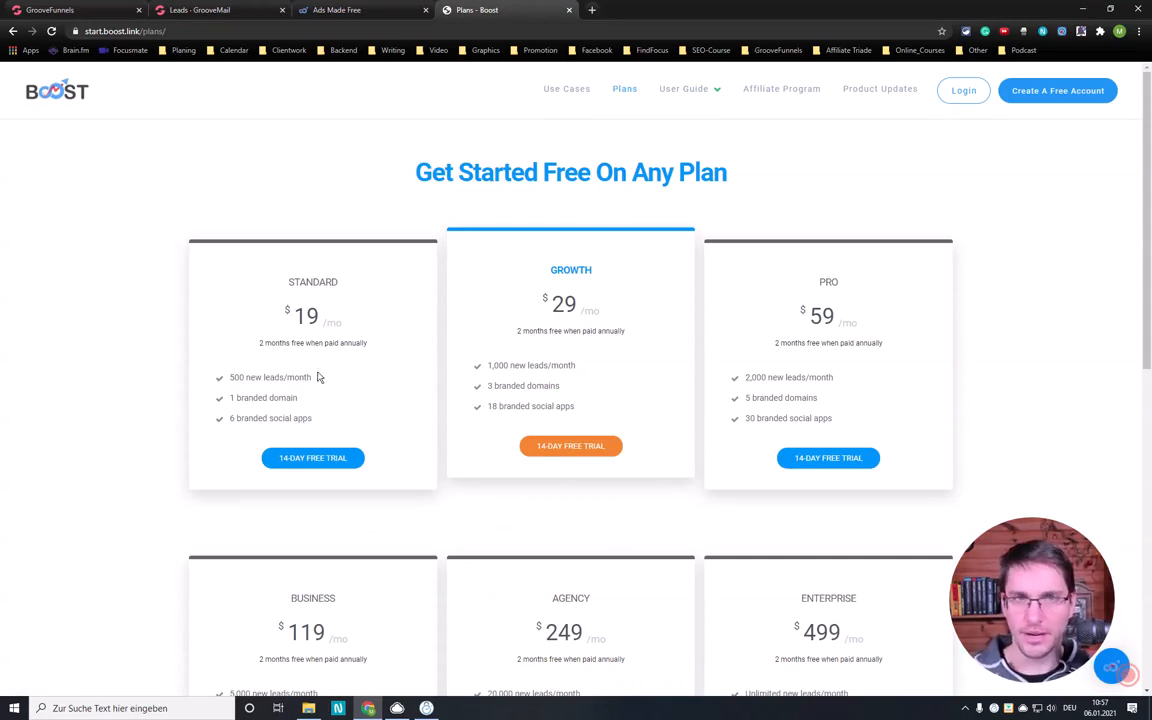
- Return to the page editor and try to create a Home page popup from the template with a centered heading, text and button
left_click(285, 14)
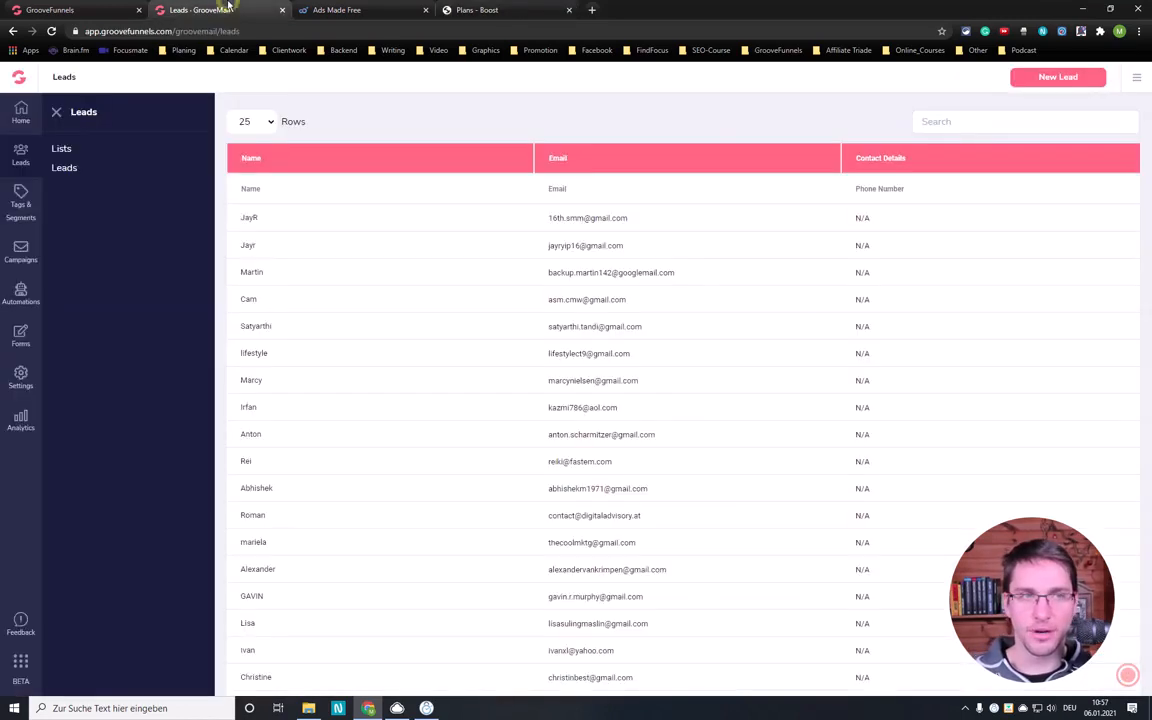
left_click(70, 10)
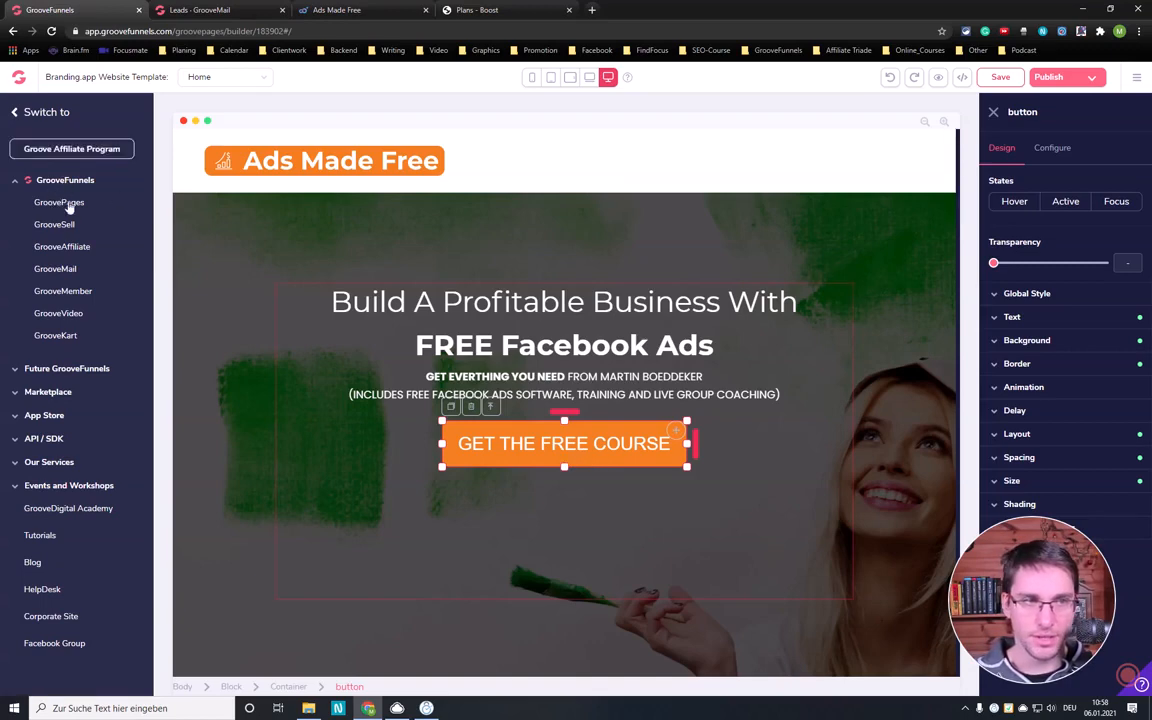
left_click(14, 111)
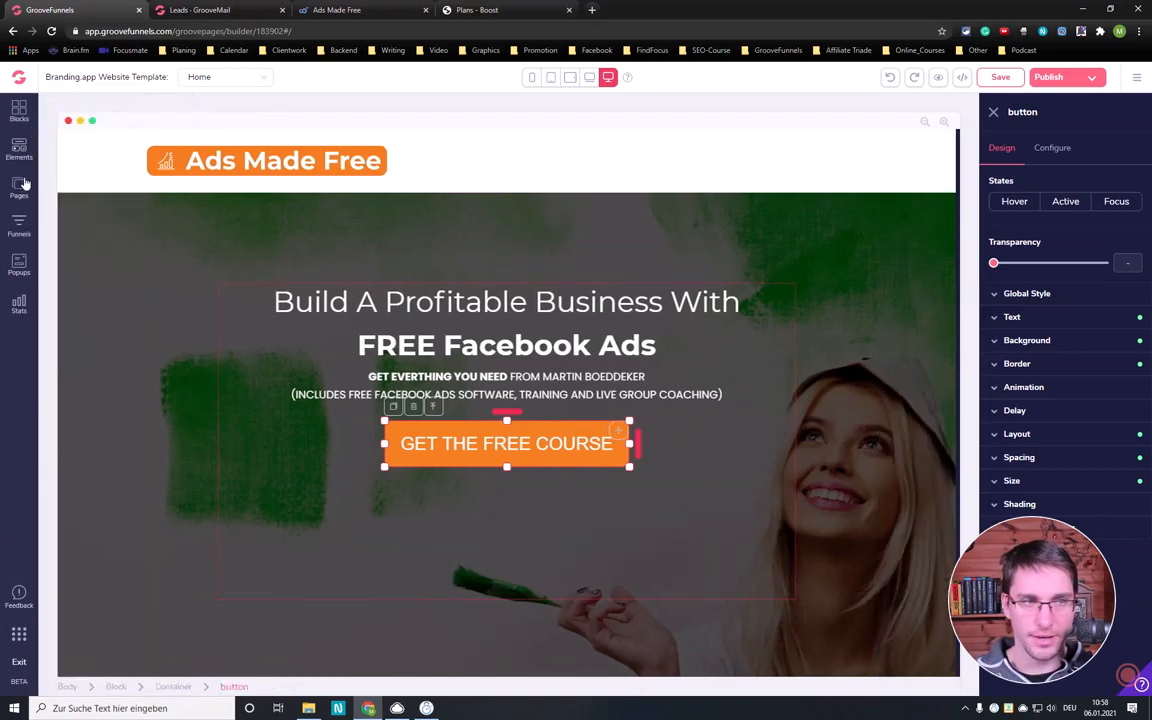
left_click(19, 264)
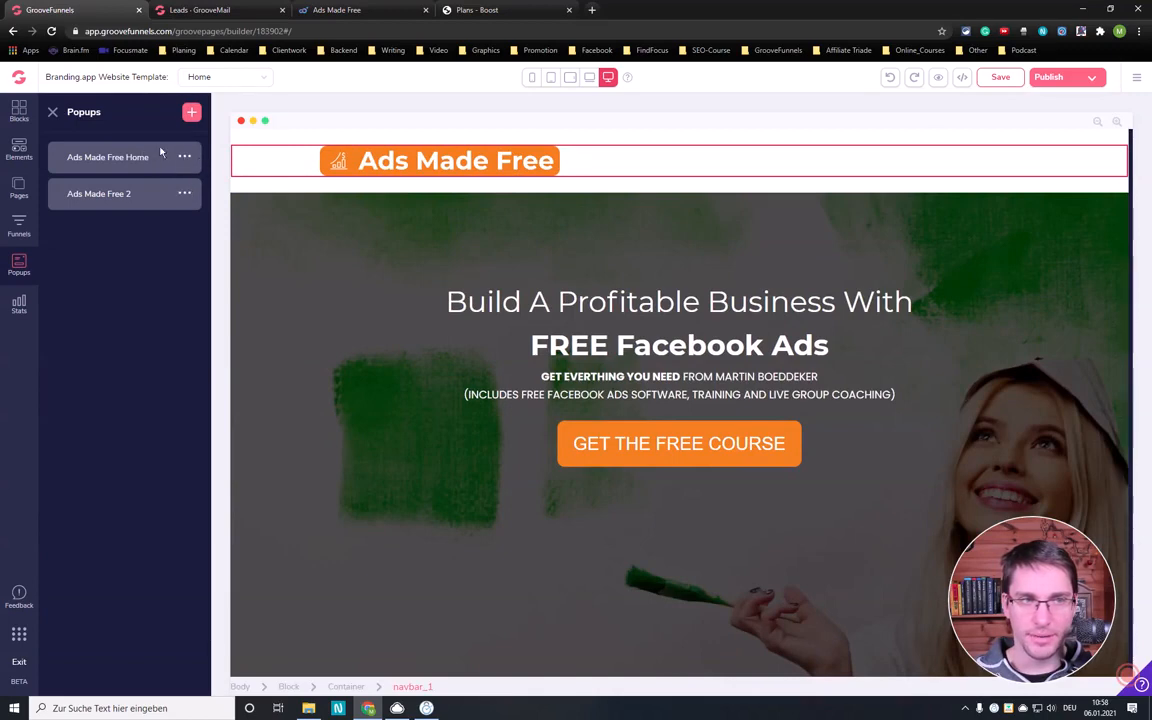
left_click(191, 111)
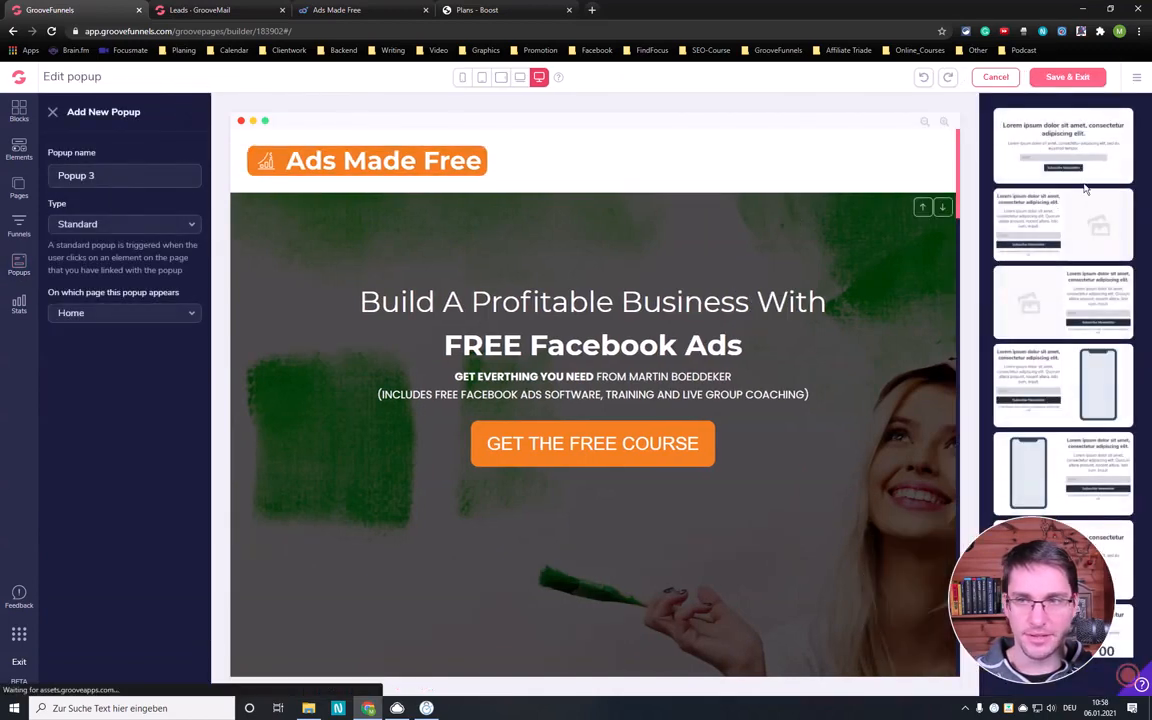
scroll(1005, 294, "down", 2)
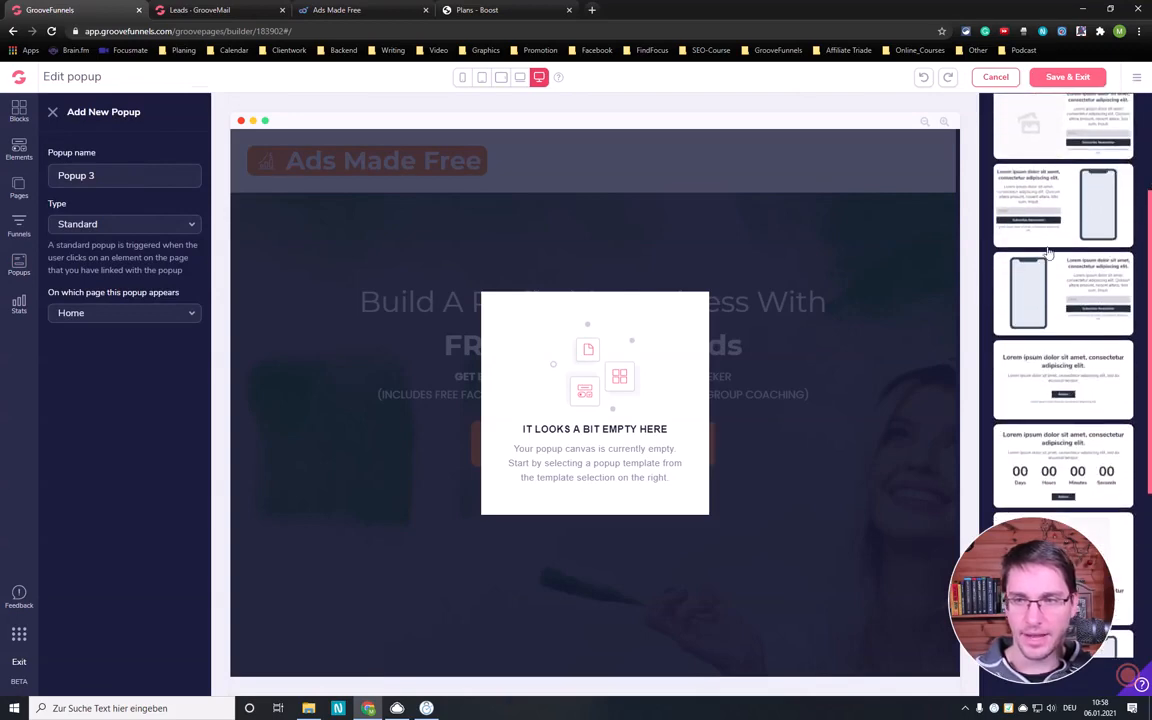
left_click_drag(1063, 382, 600, 376)
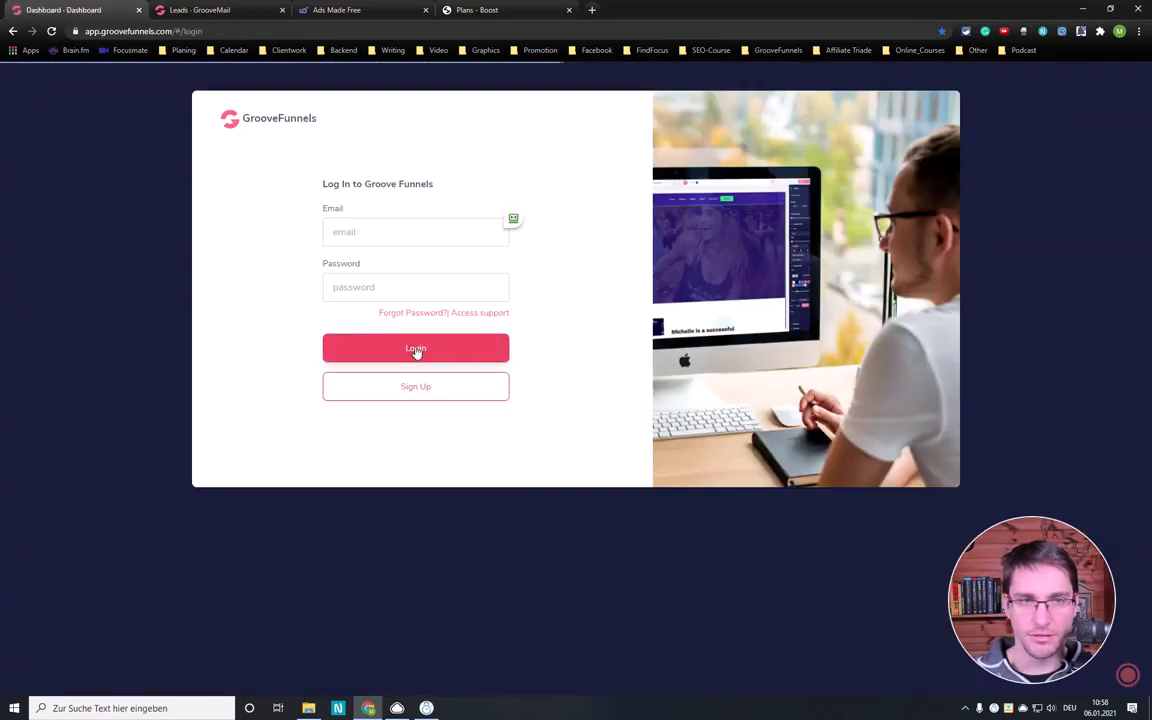
- Log back in to GrooveFunnels with the saved e-mail and account password
left_click(513, 219)
left_click(537, 218)
left_click(415, 348)
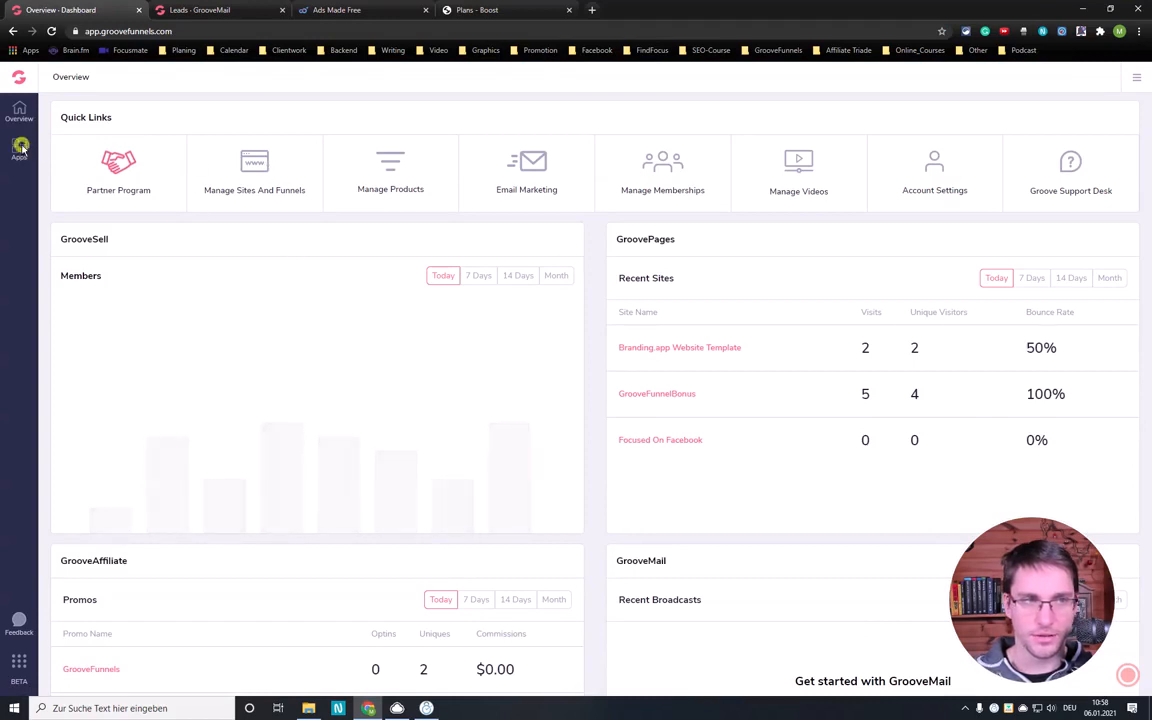
- Switch to GroovePages and open the Branding.app Website Template site in the editor
left_click(20, 147)
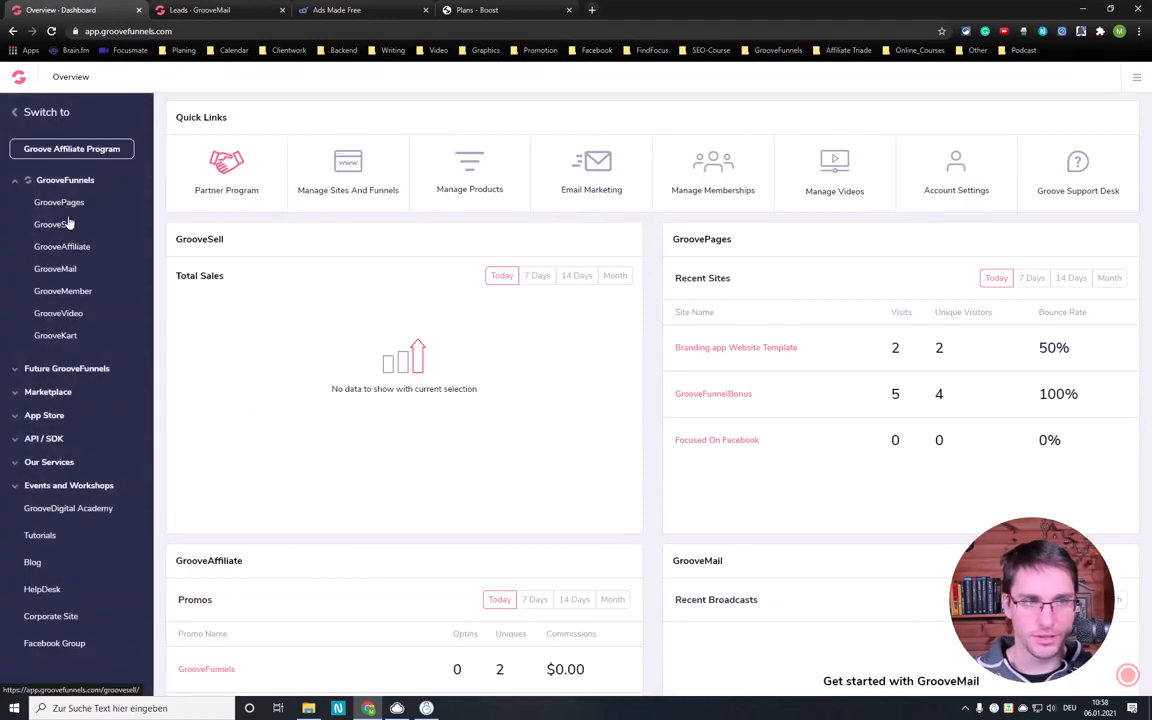
left_click(64, 200)
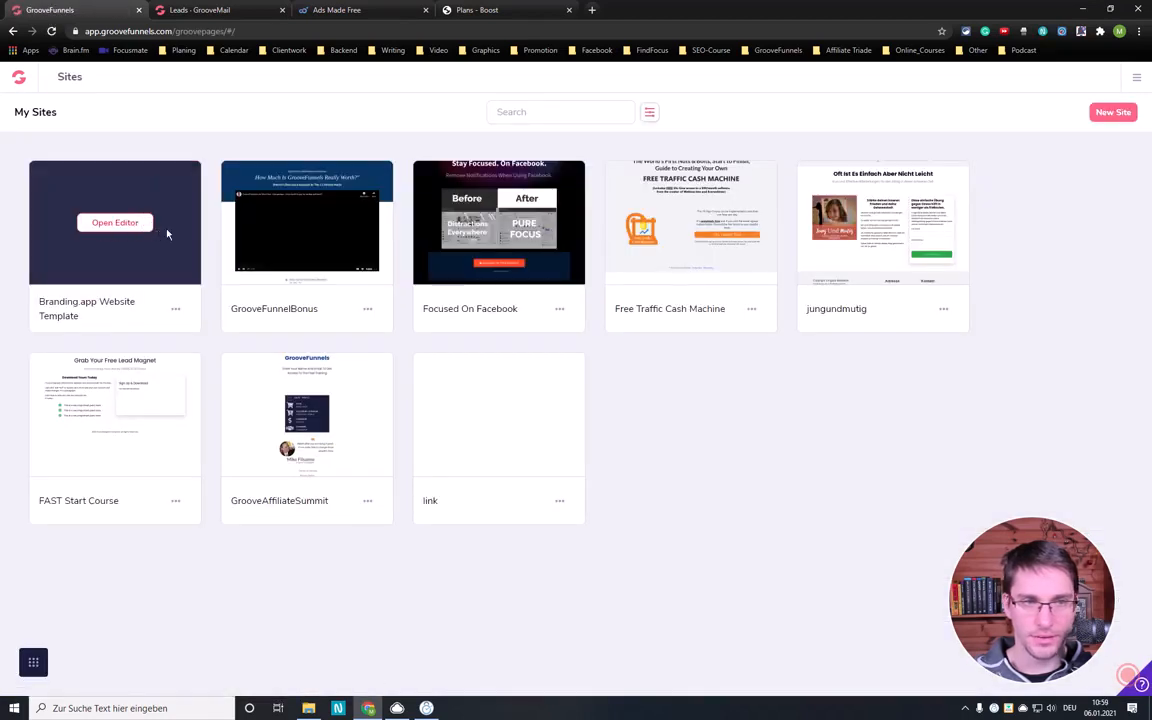
left_click(115, 228)
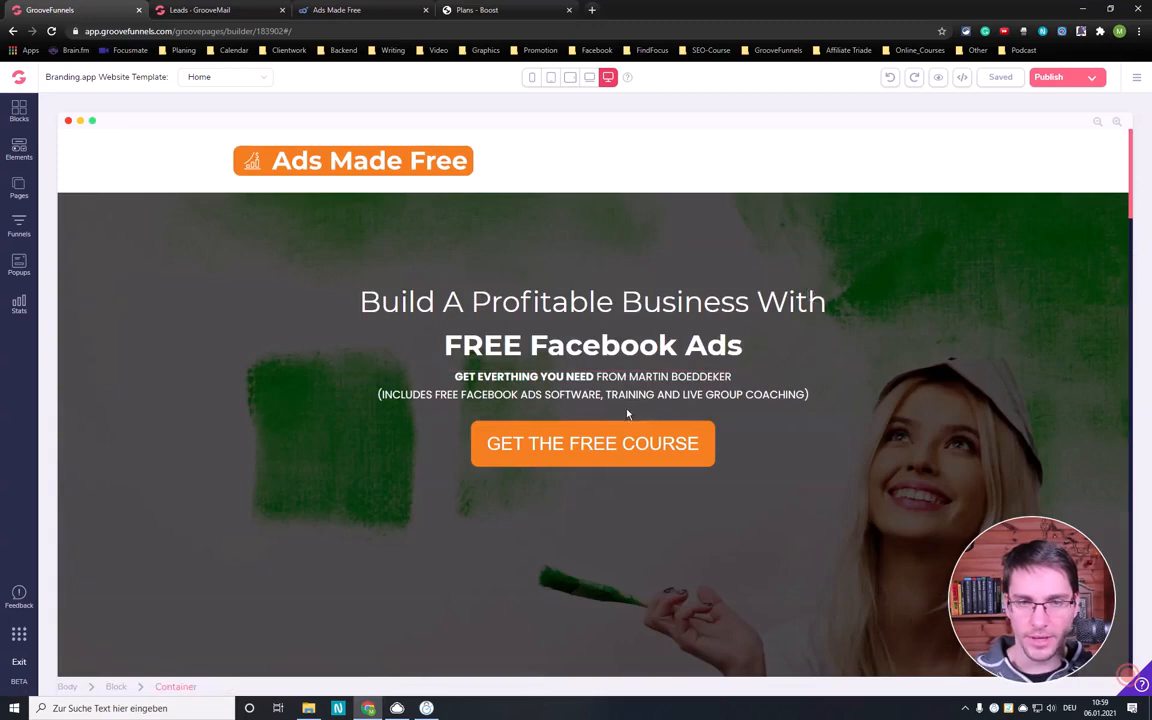
- Add a new standard popup for the Home page from the template with a centered heading, text and button
left_click(18, 264)
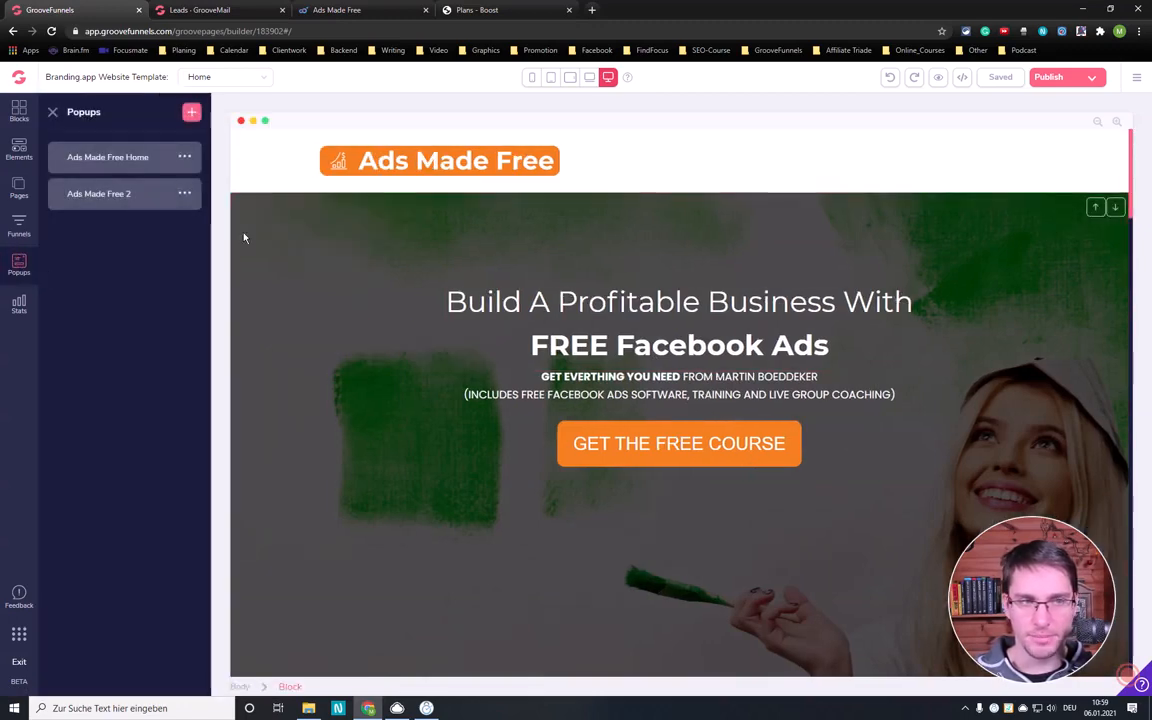
left_click(191, 114)
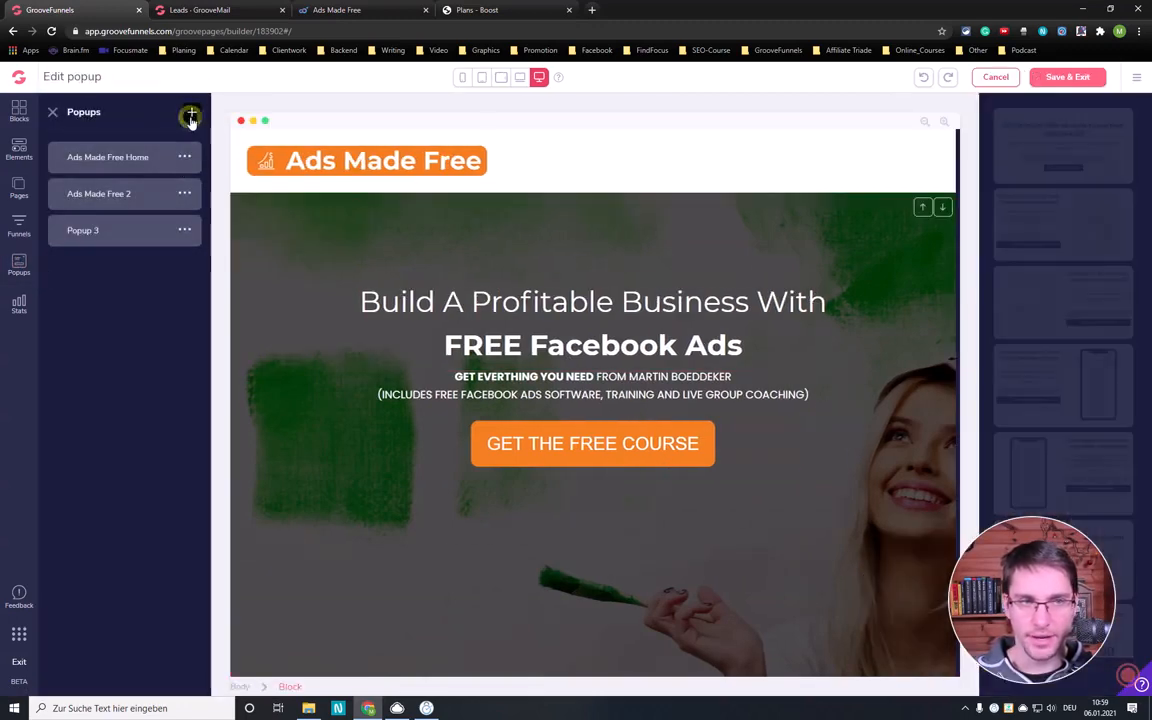
scroll(1058, 421, "down", 2)
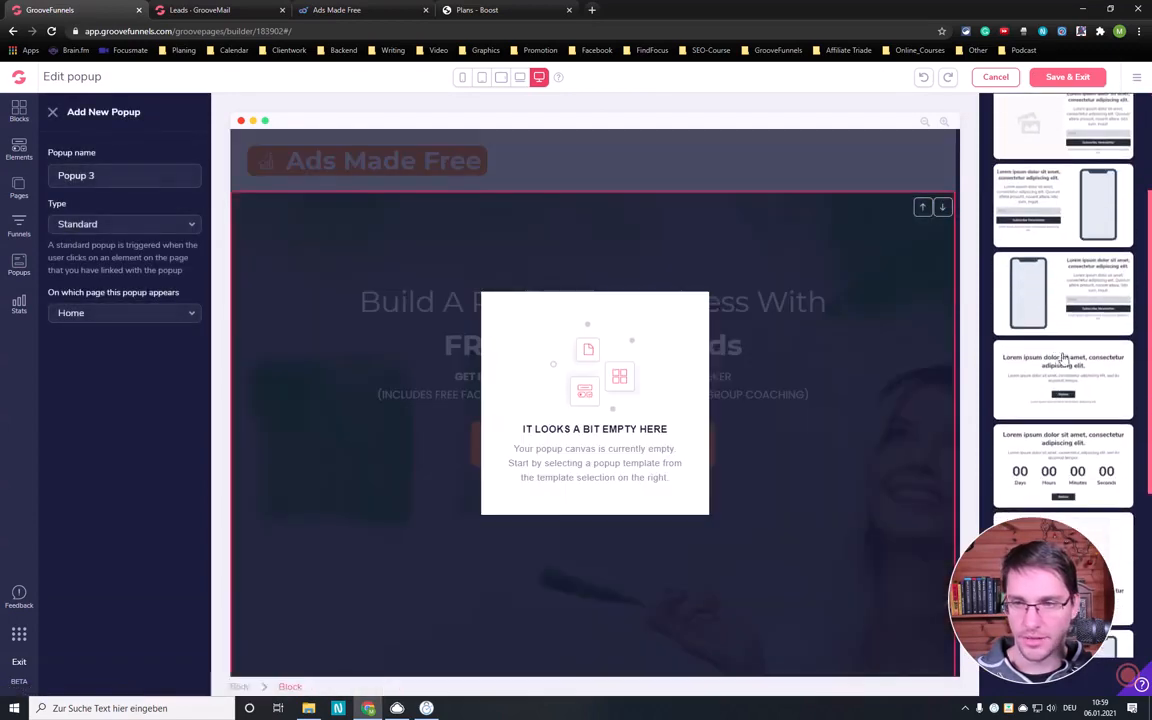
left_click_drag(1076, 386, 618, 383)
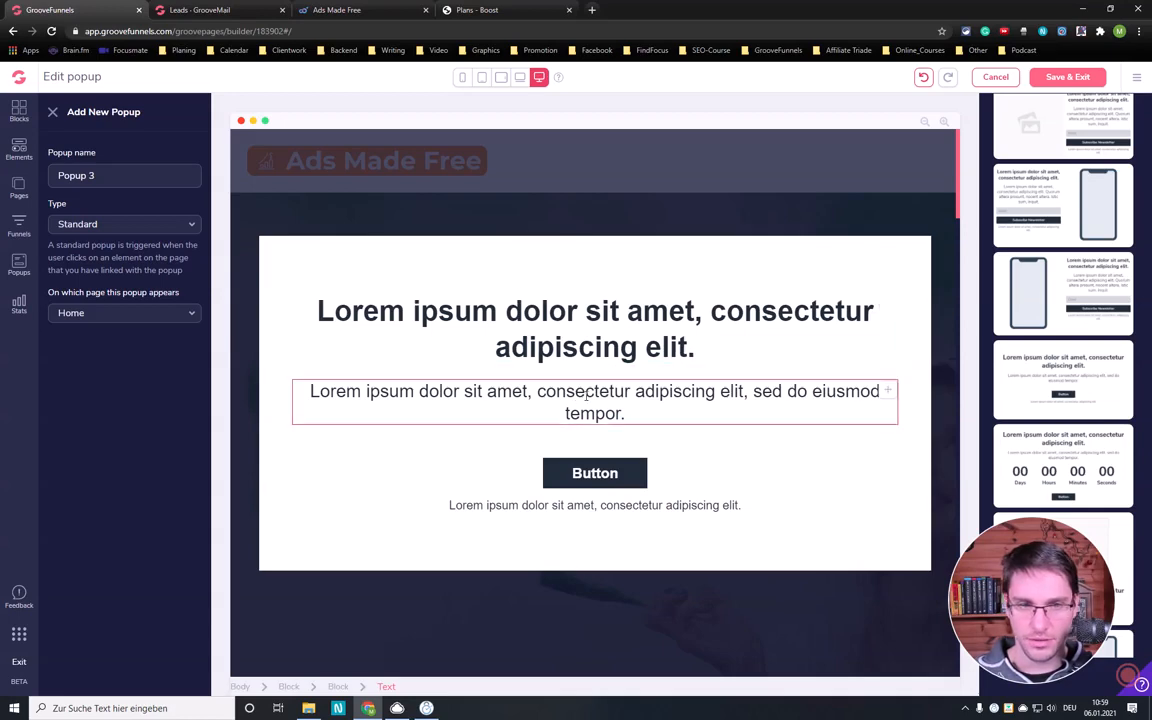
- Delete the template's button from the new popup, keeping its heading and text lines
left_click(600, 472)
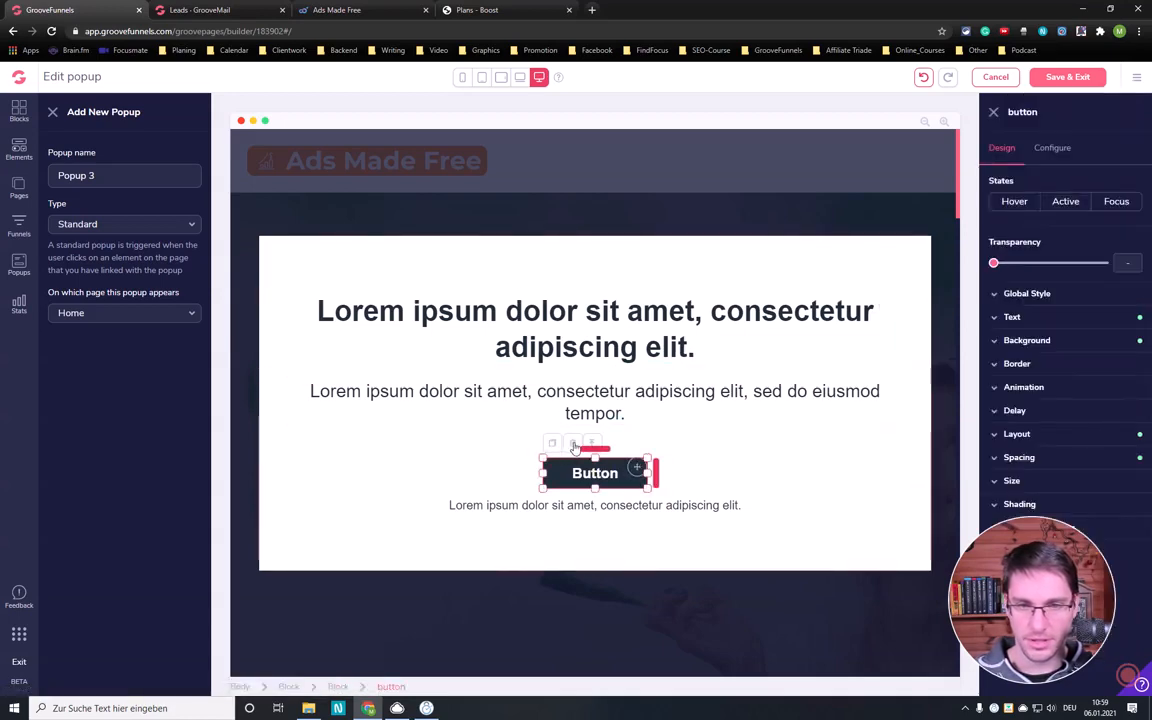
left_click(574, 446)
left_click(607, 398)
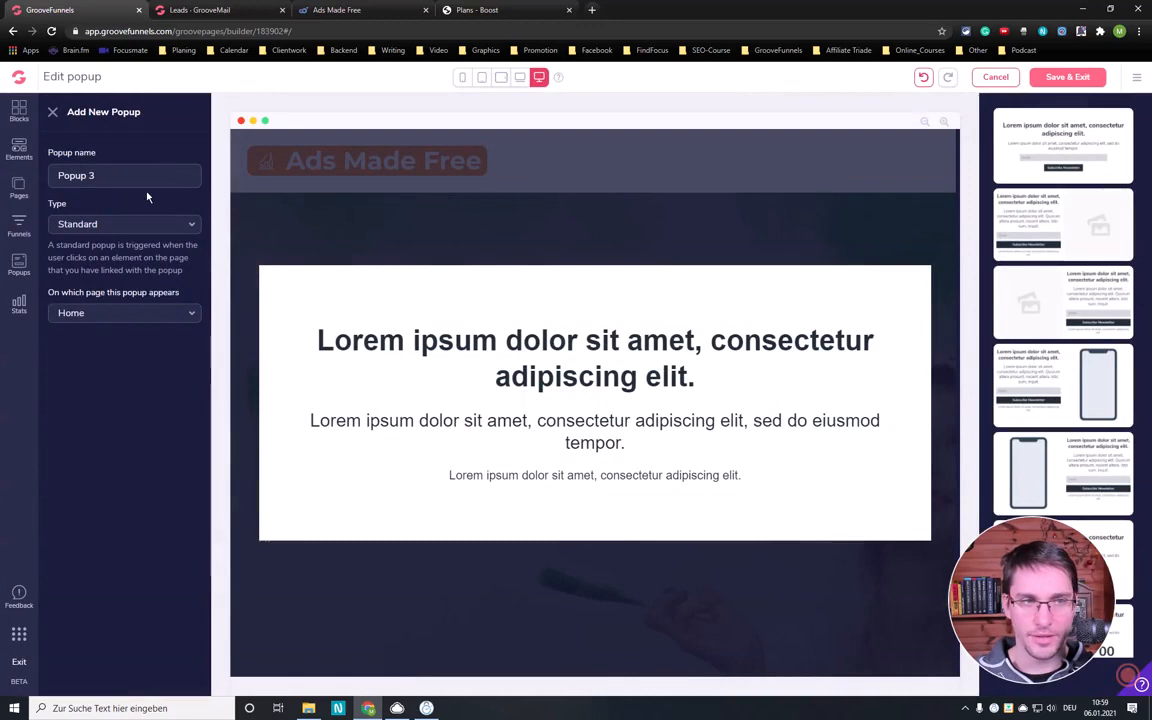
- Switch to GrooveMail and copy the JavaScript embed code of the Ads Made Free form
left_click(200, 10)
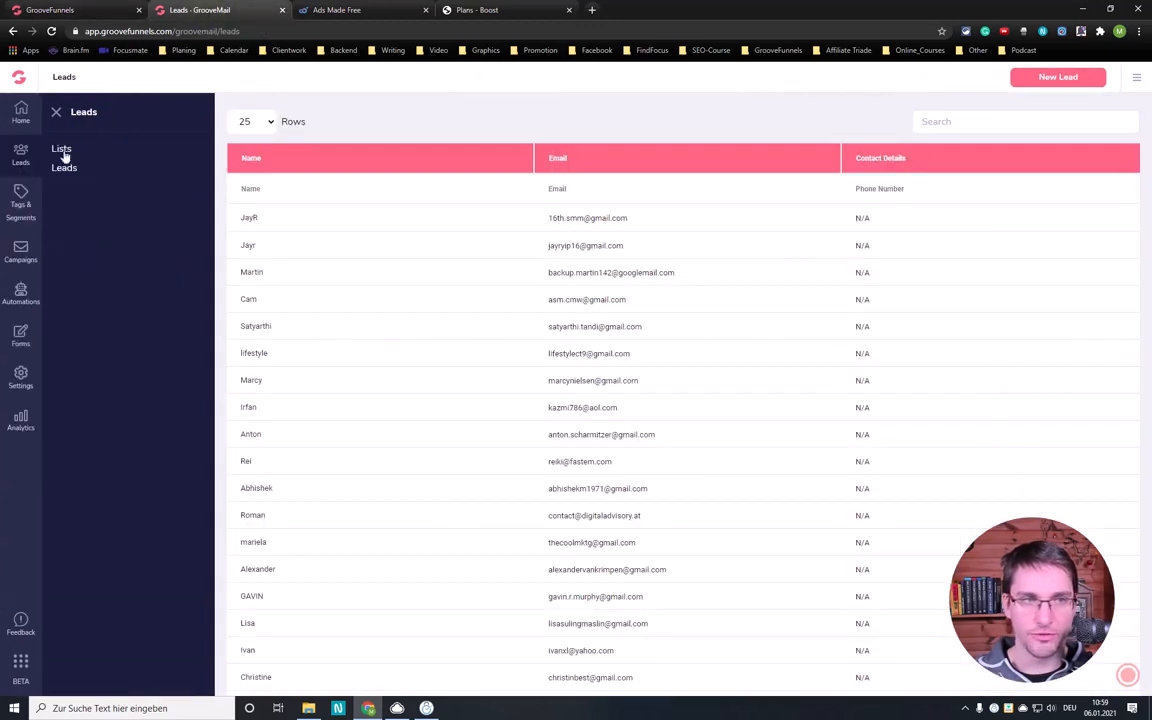
left_click(29, 342)
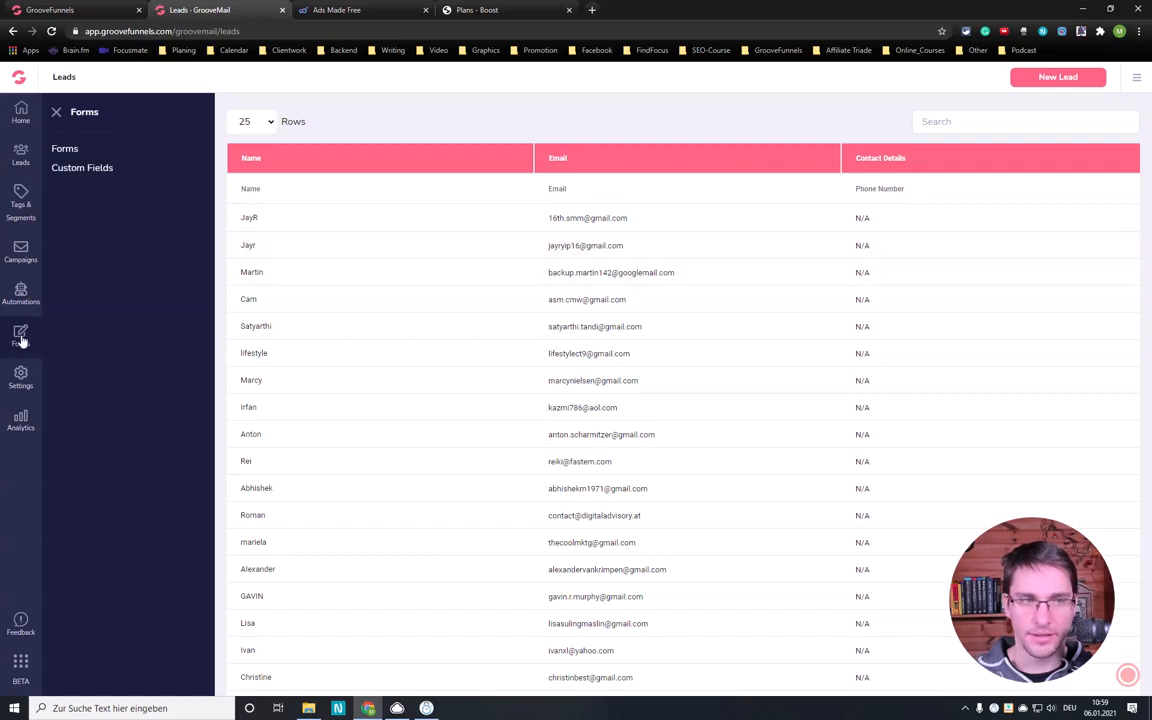
left_click(64, 150)
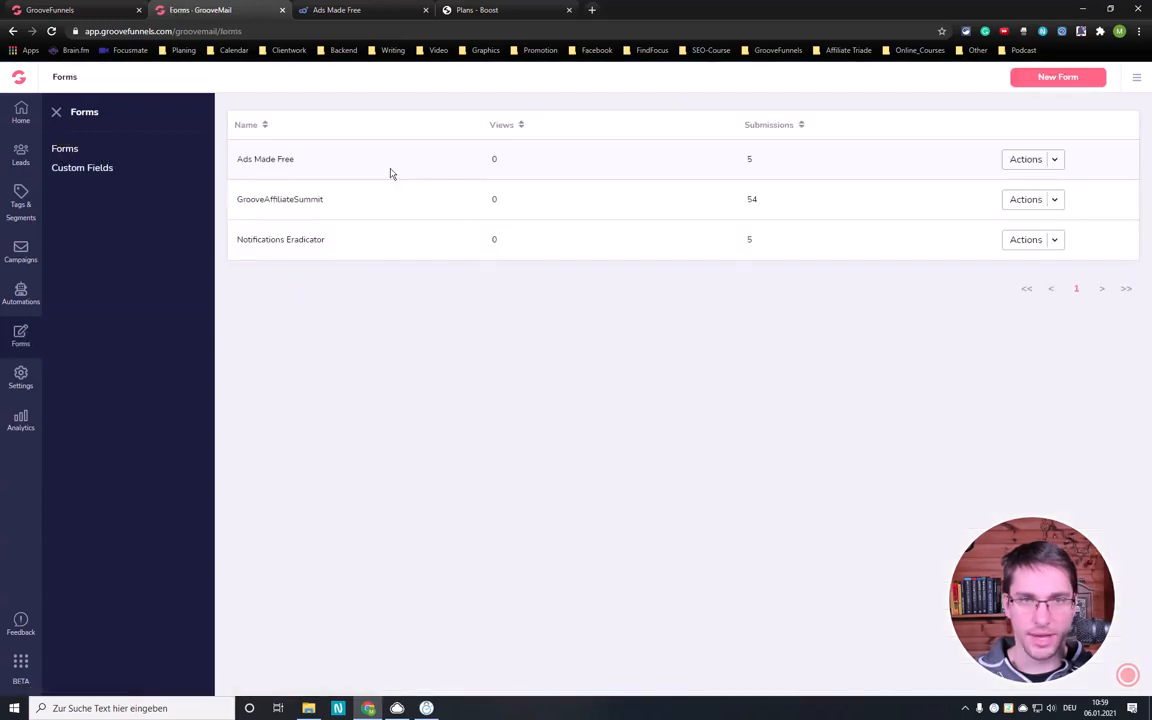
left_click(1055, 161)
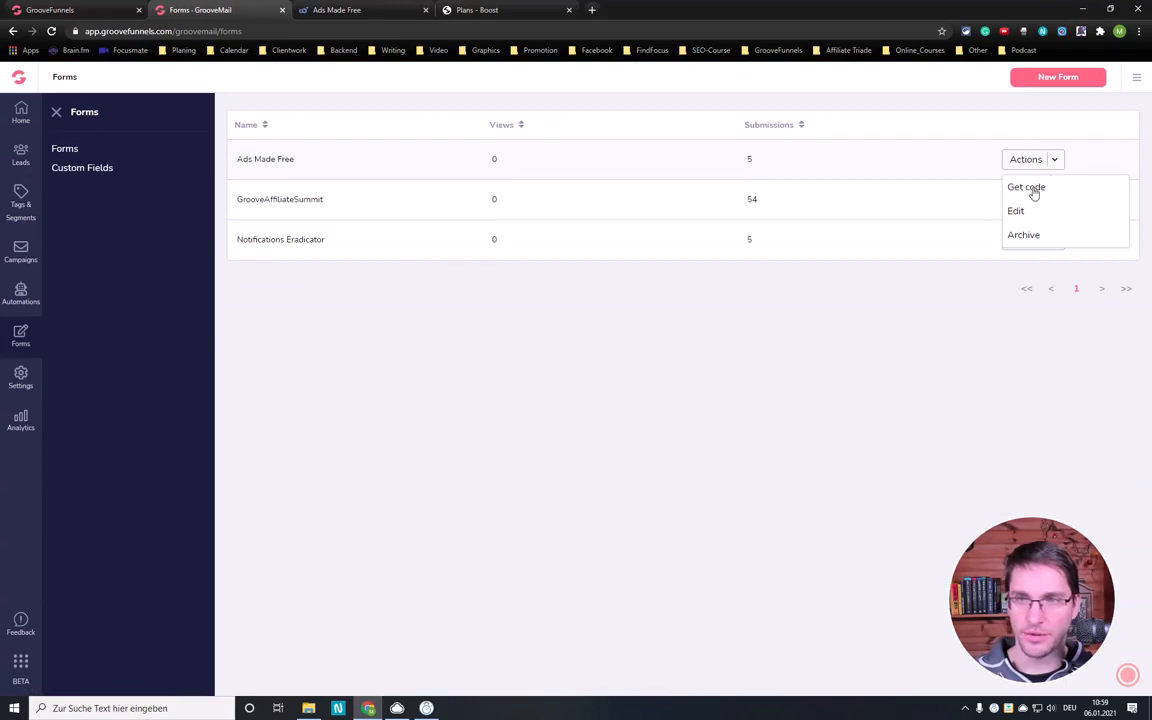
left_click(1036, 190)
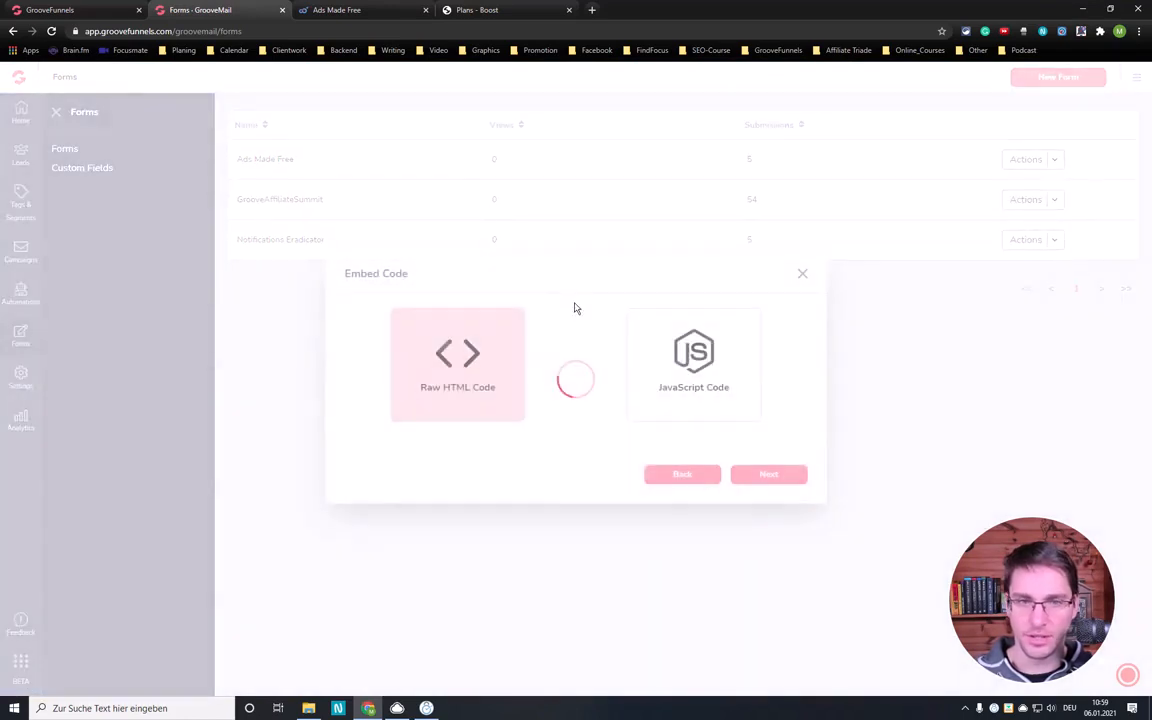
left_click(700, 370)
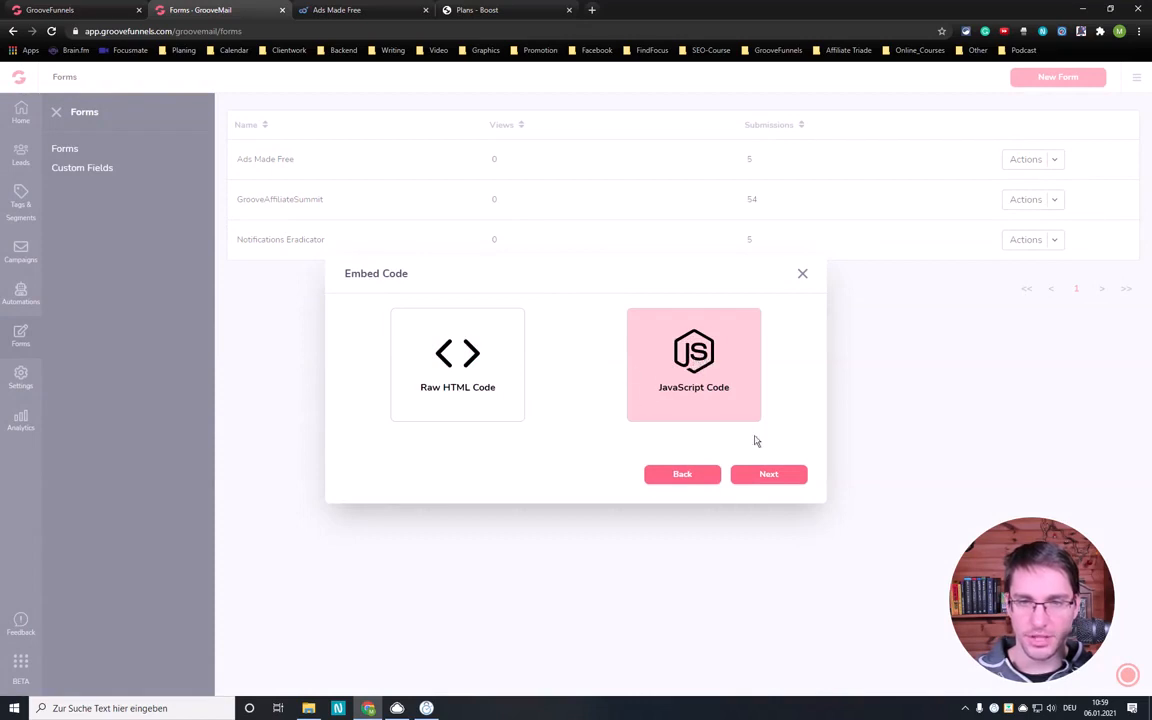
left_click(770, 475)
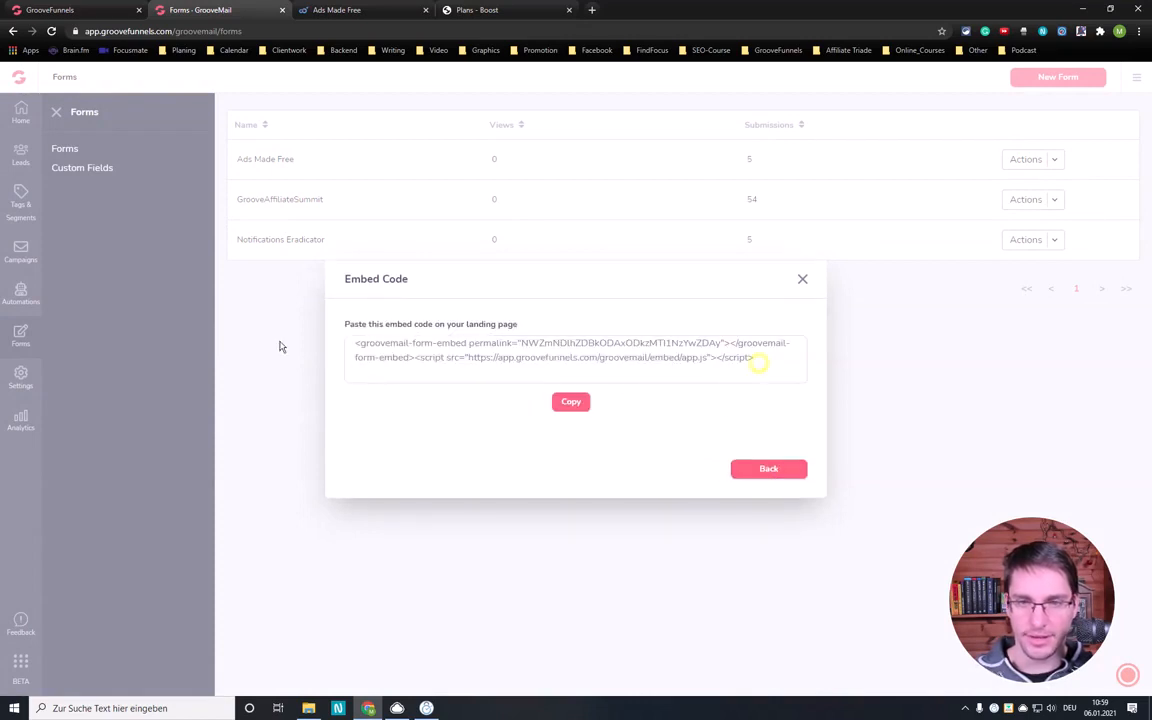
left_click_drag(758, 363, 280, 347)
left_click(571, 401)
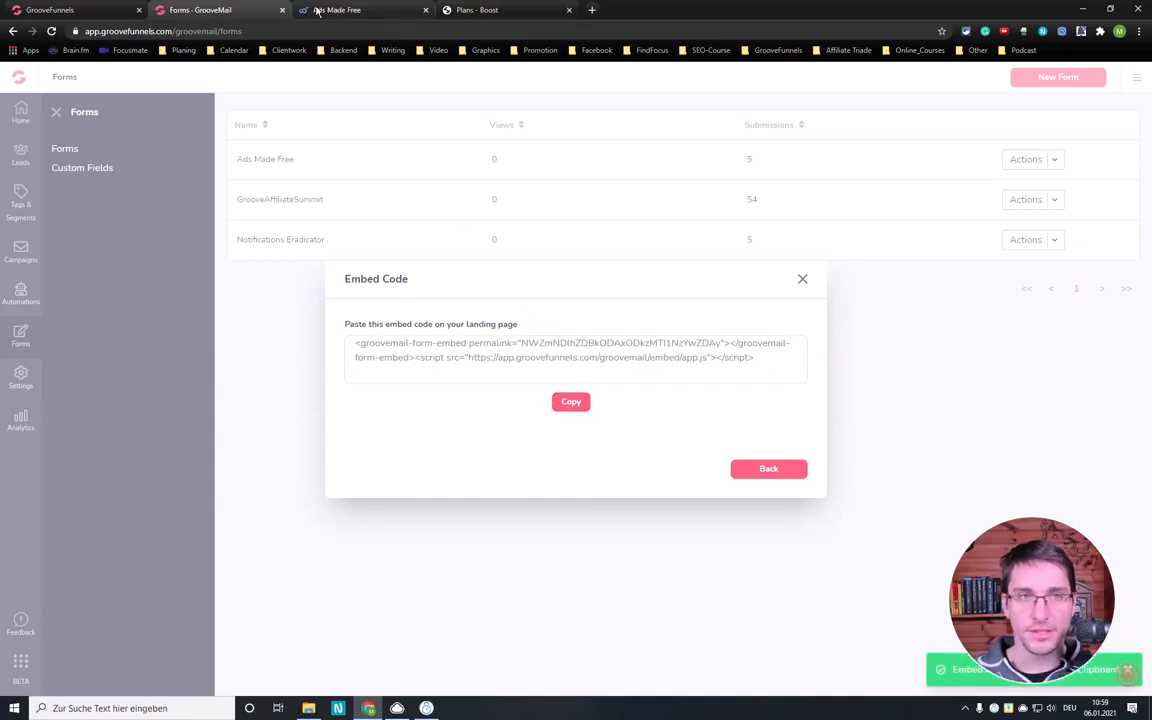
- Return to the popup in GroovePages and insert a Code Embed element between the subheading and the small text line
left_click(91, 8)
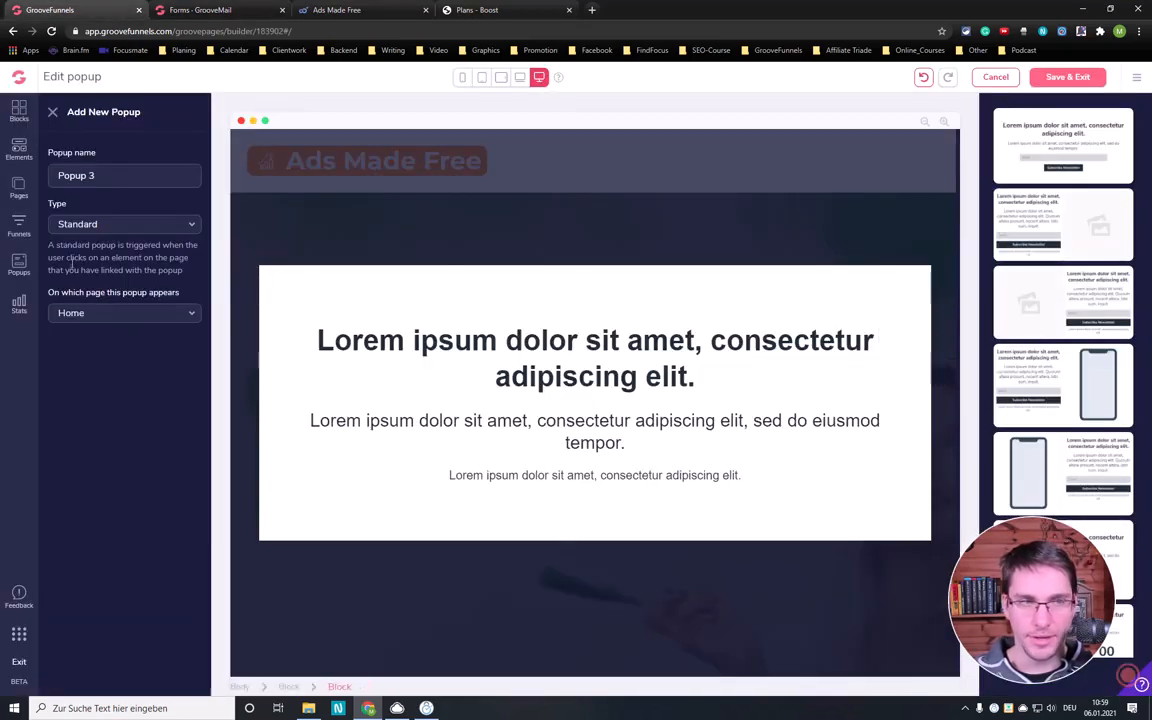
left_click(10, 148)
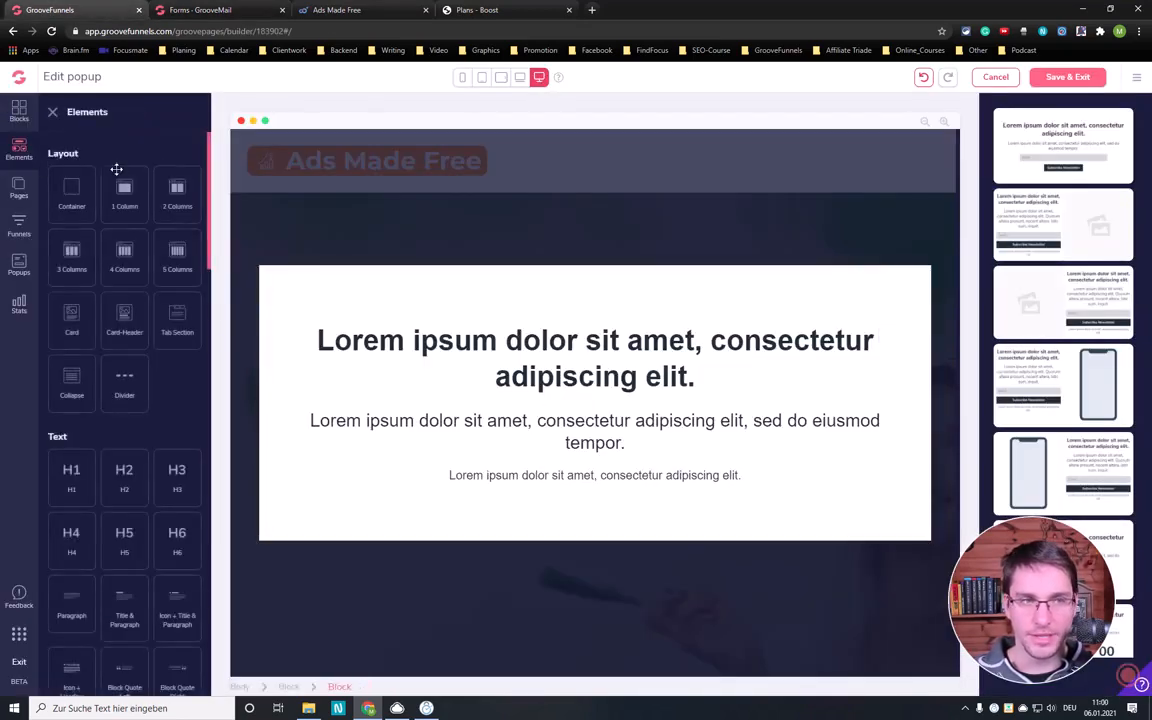
scroll(155, 340, "down", 10)
scroll(154, 413, "down", 8)
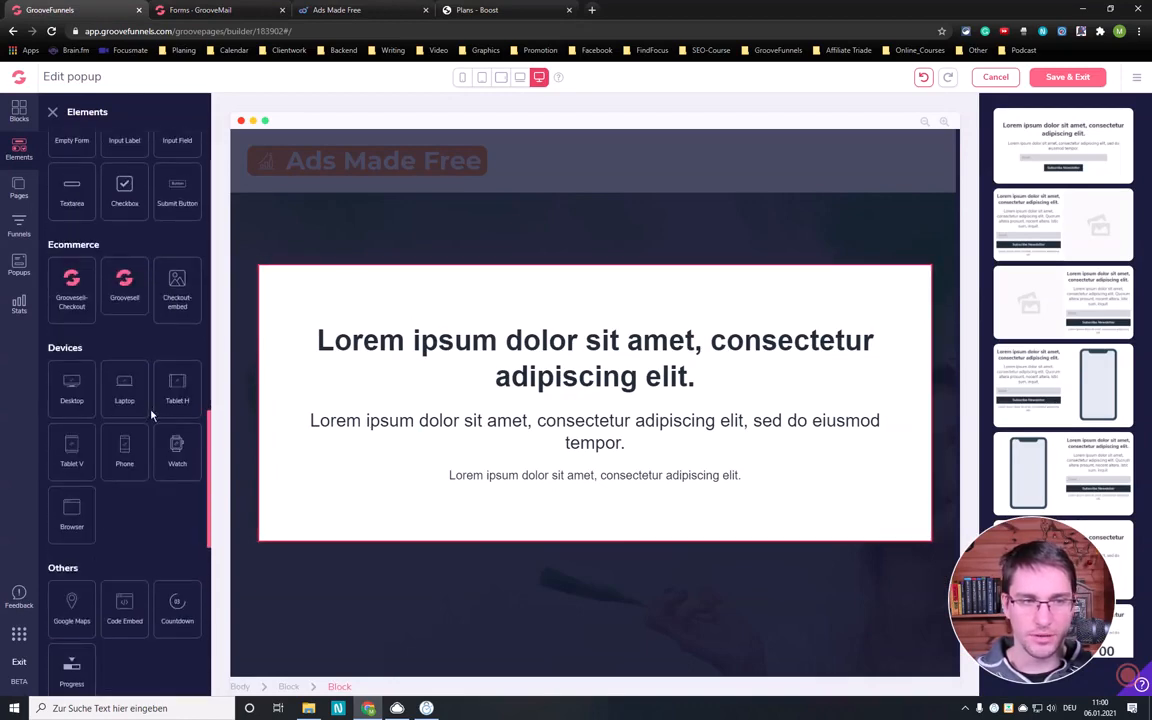
left_click_drag(124, 368, 582, 453)
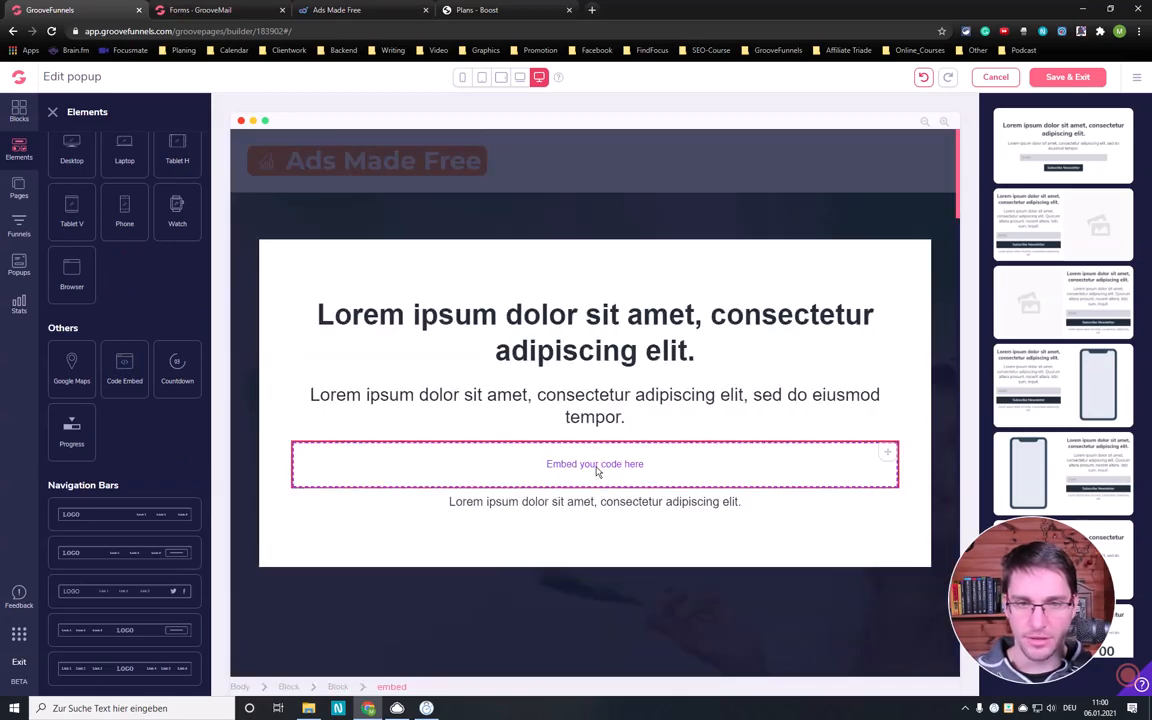
- Paste the copied form embed code into the Code Embed element's source code and save it
left_click(595, 469)
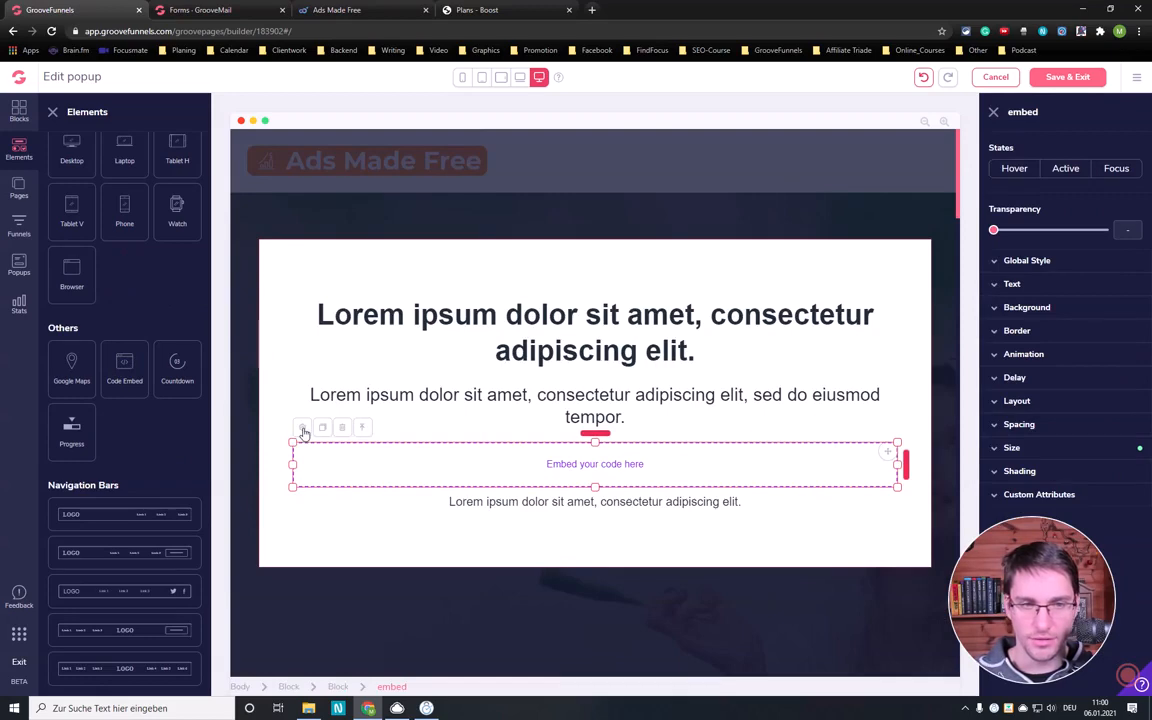
left_click(302, 428)
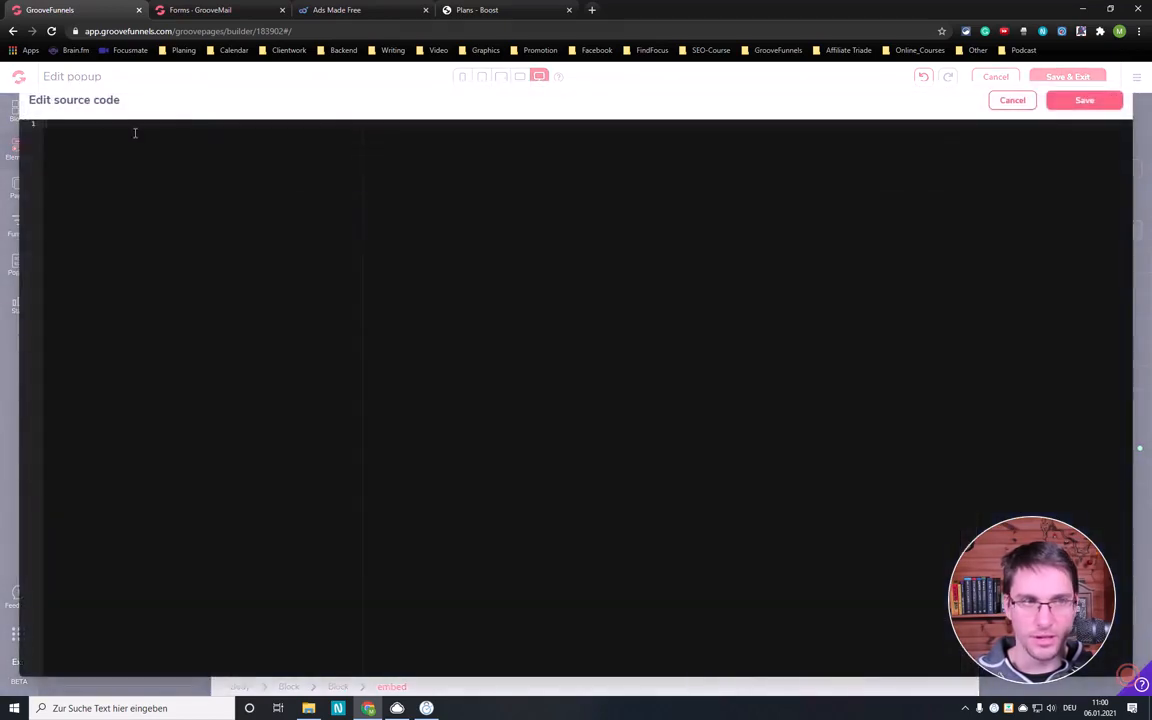
left_click(132, 128)
key("ctrl+v")
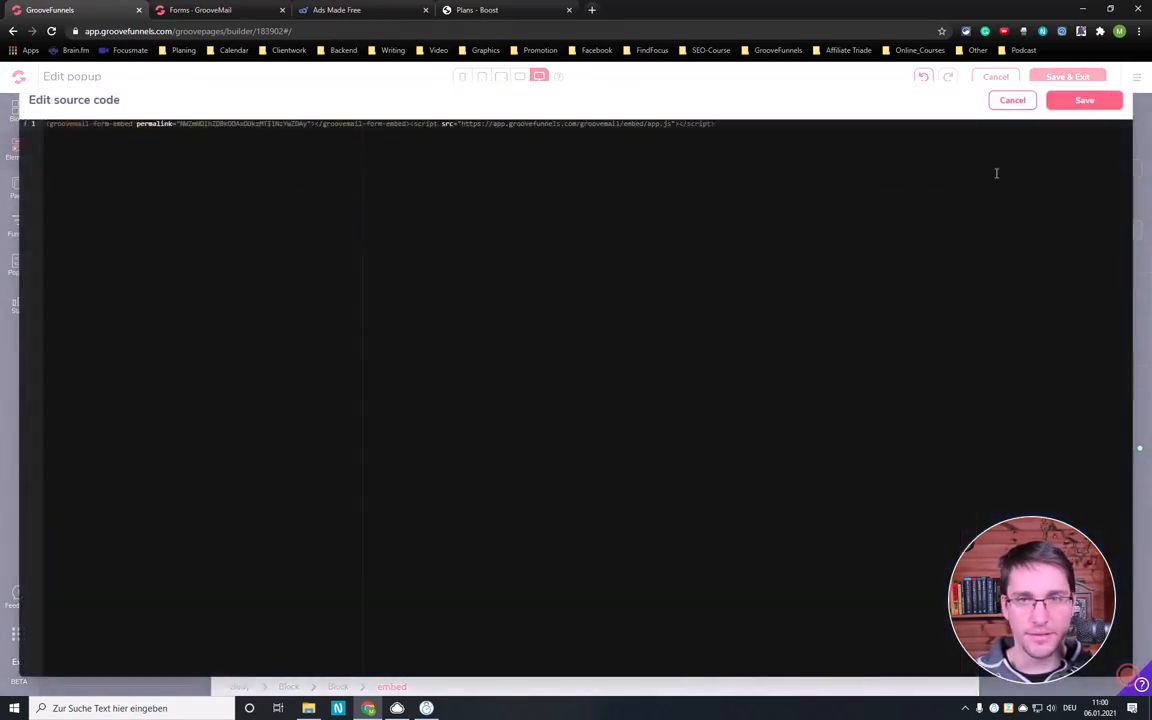
left_click(1083, 103)
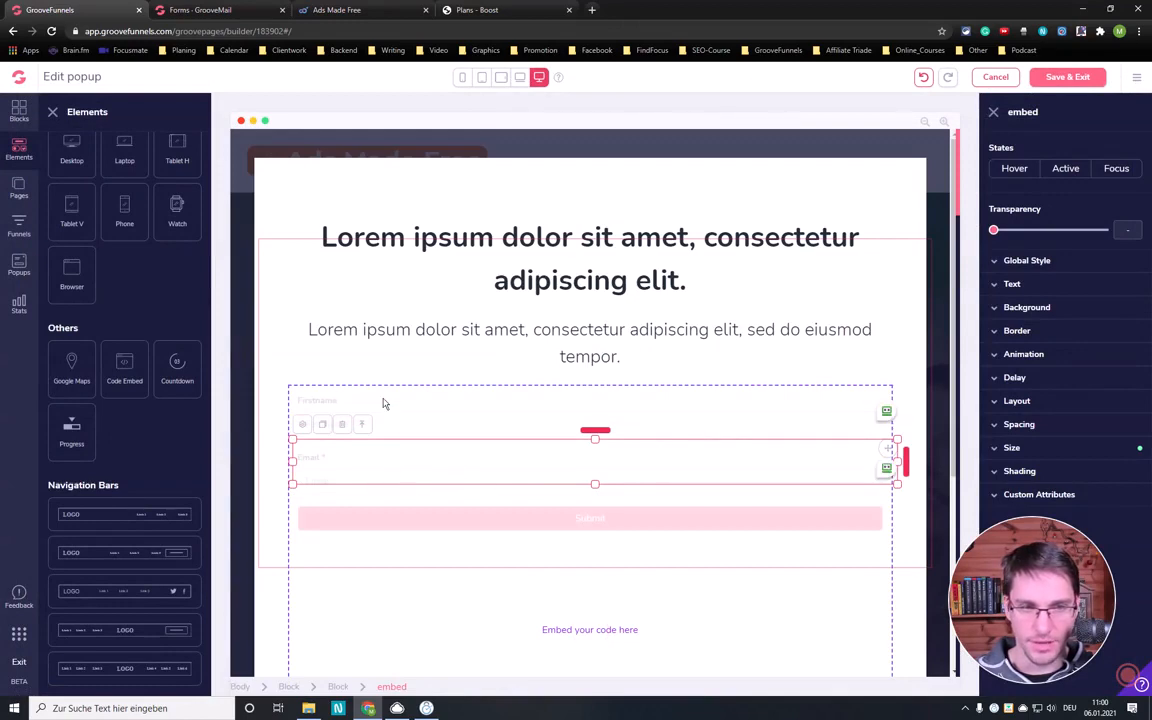
- Copy the headline "Build A Profitable Business With FREE Facebook Ads" from the live adsmadefree.com page and return to the popup editor
left_click(409, 334)
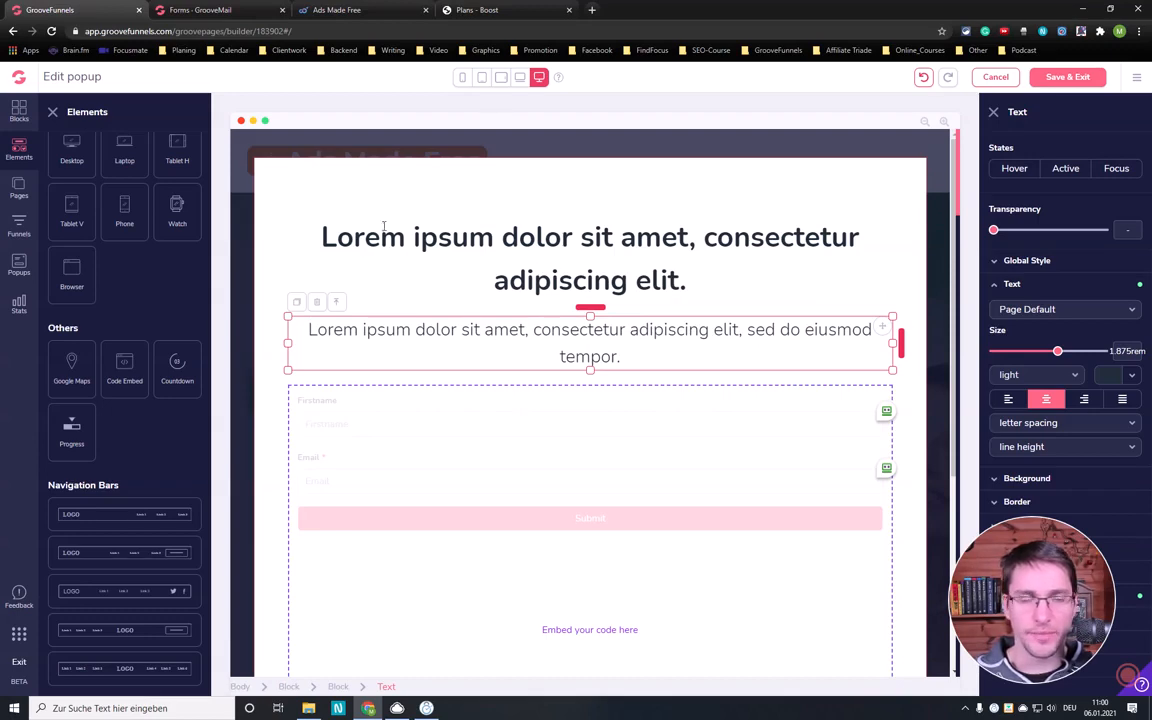
left_click(387, 9)
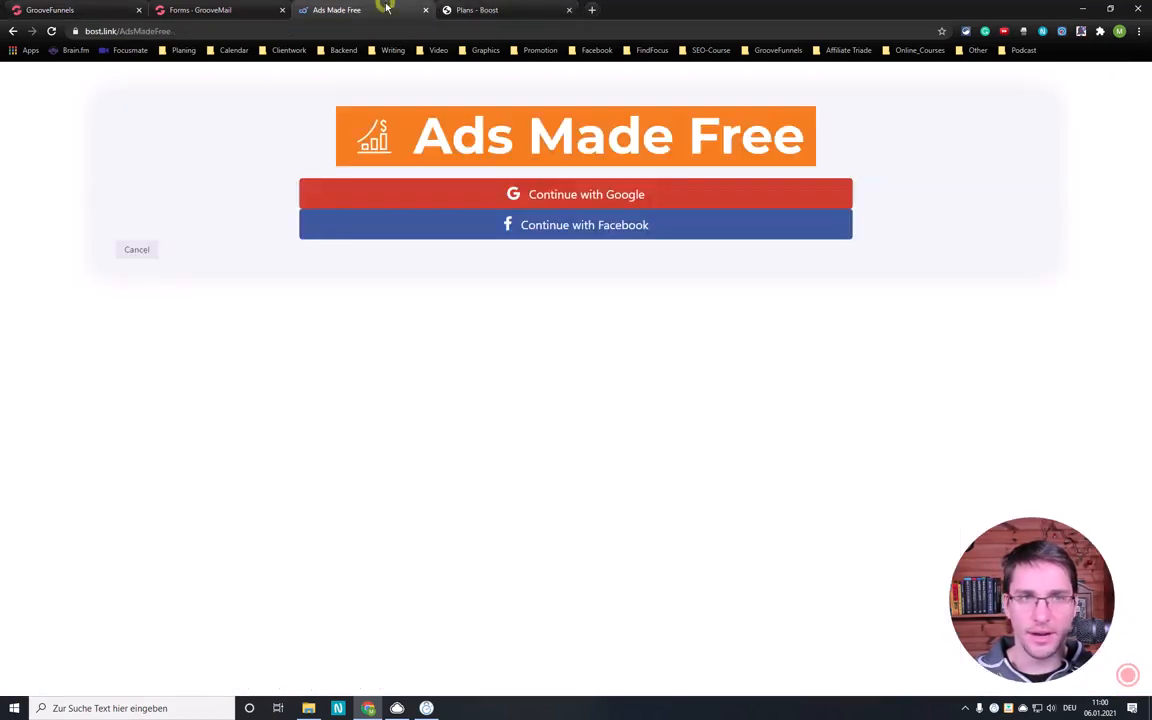
left_click(133, 252)
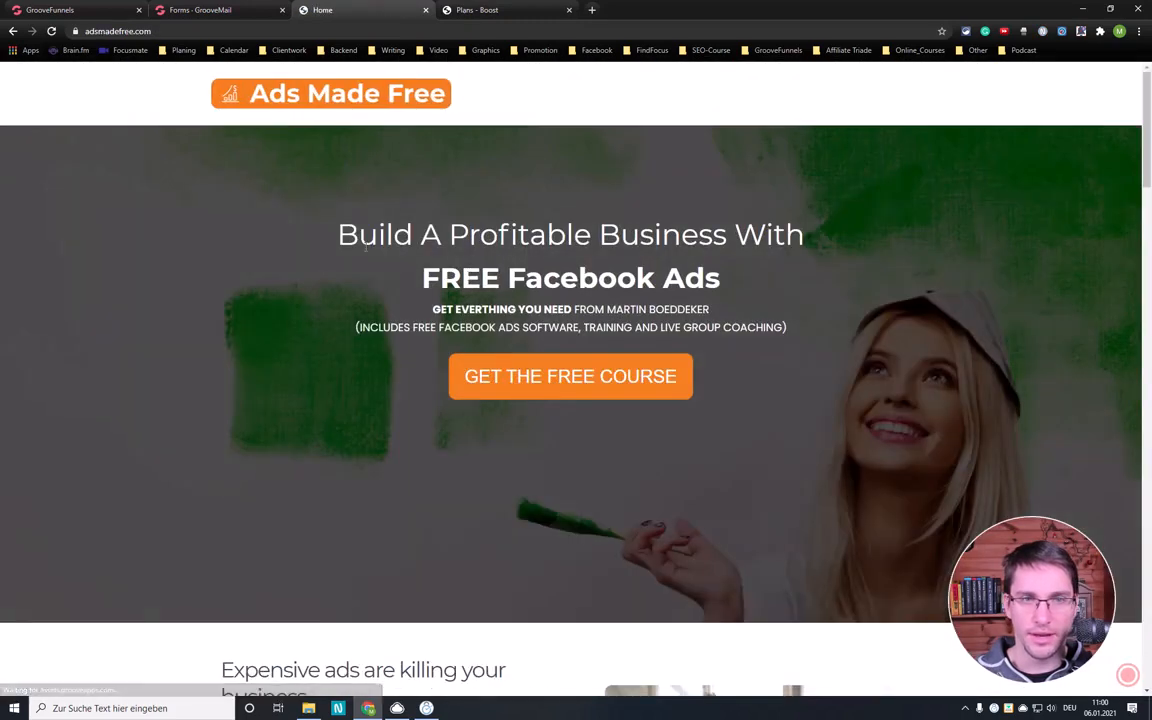
left_click_drag(340, 232, 739, 290)
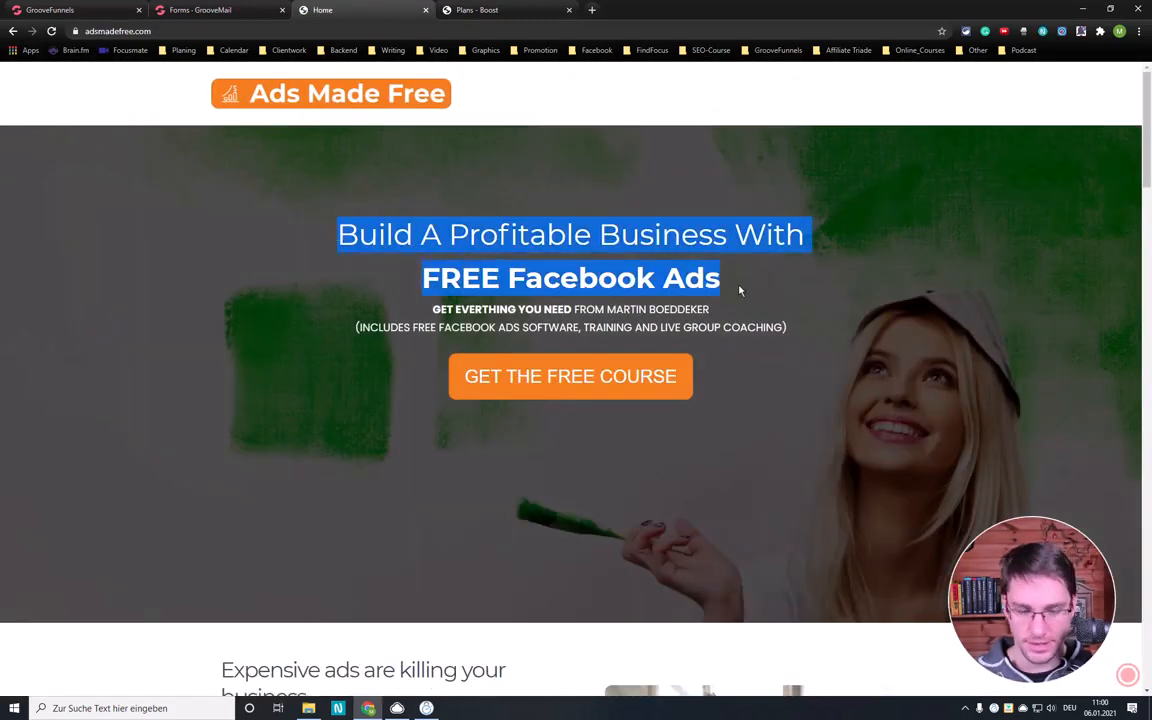
key("ctrl+1")
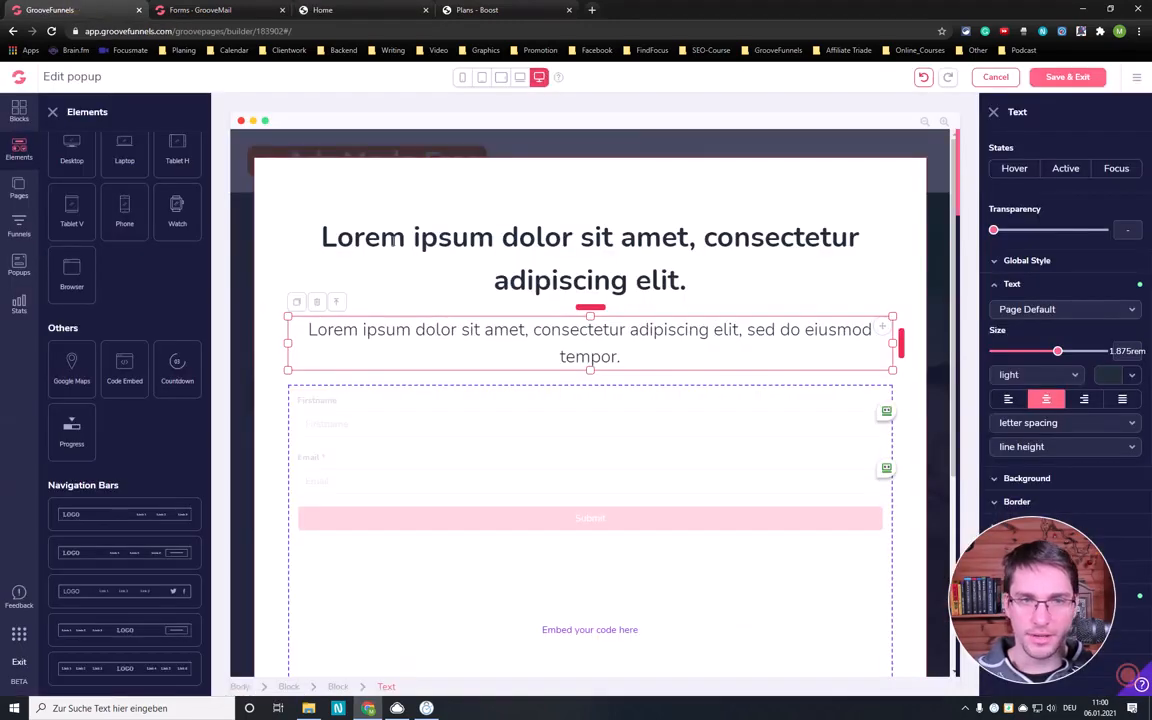
- Replace the popup's placeholder heading with the copied "Build A Profitable Business With FREE Facebook Ads" and remove the empty line below it
left_click(360, 220)
left_click_drag(320, 237, 698, 271)
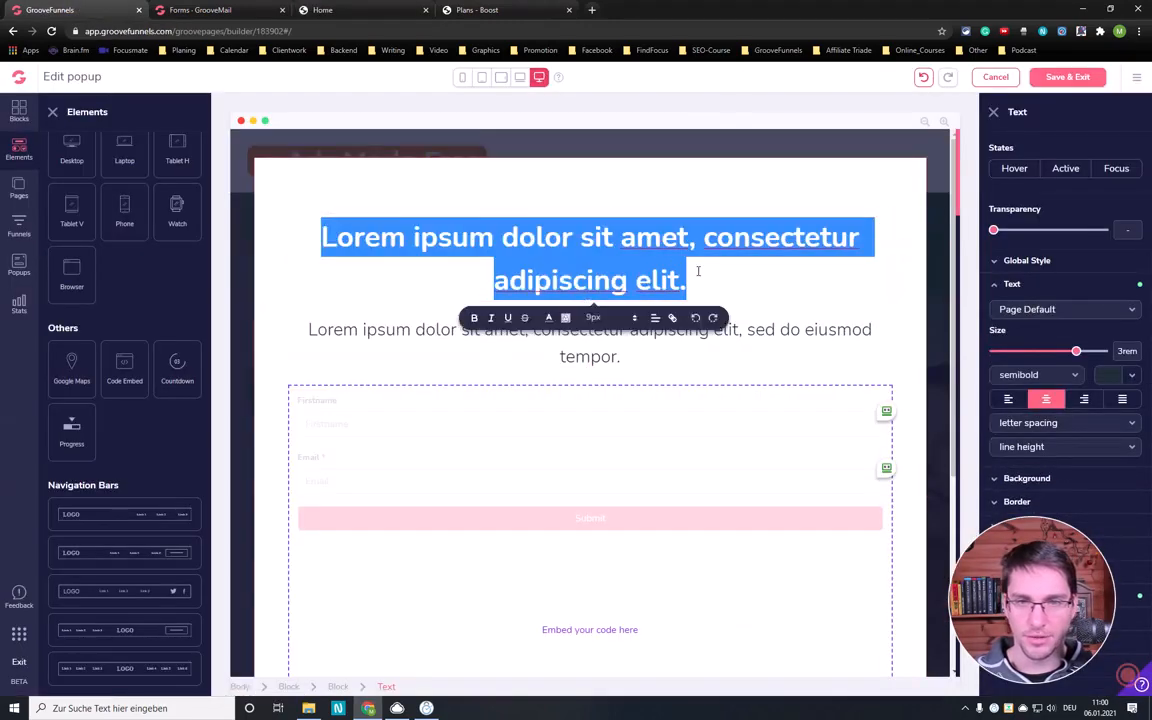
key("ctrl+v")
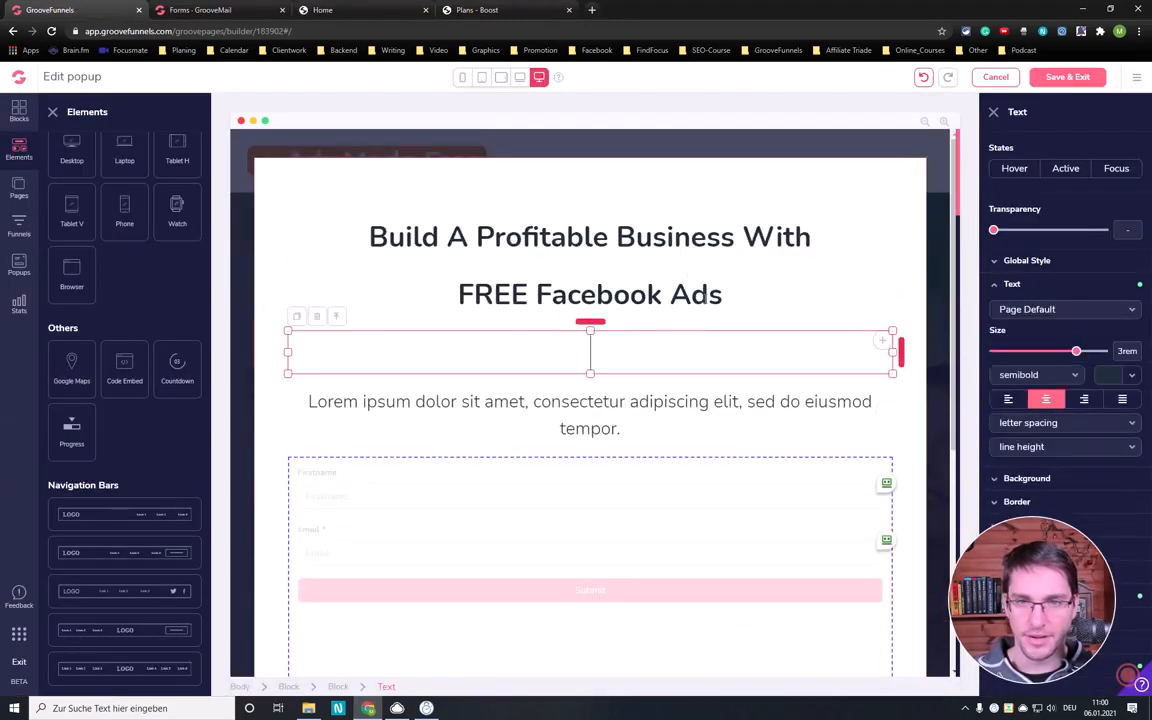
left_click(708, 296)
left_click(621, 351)
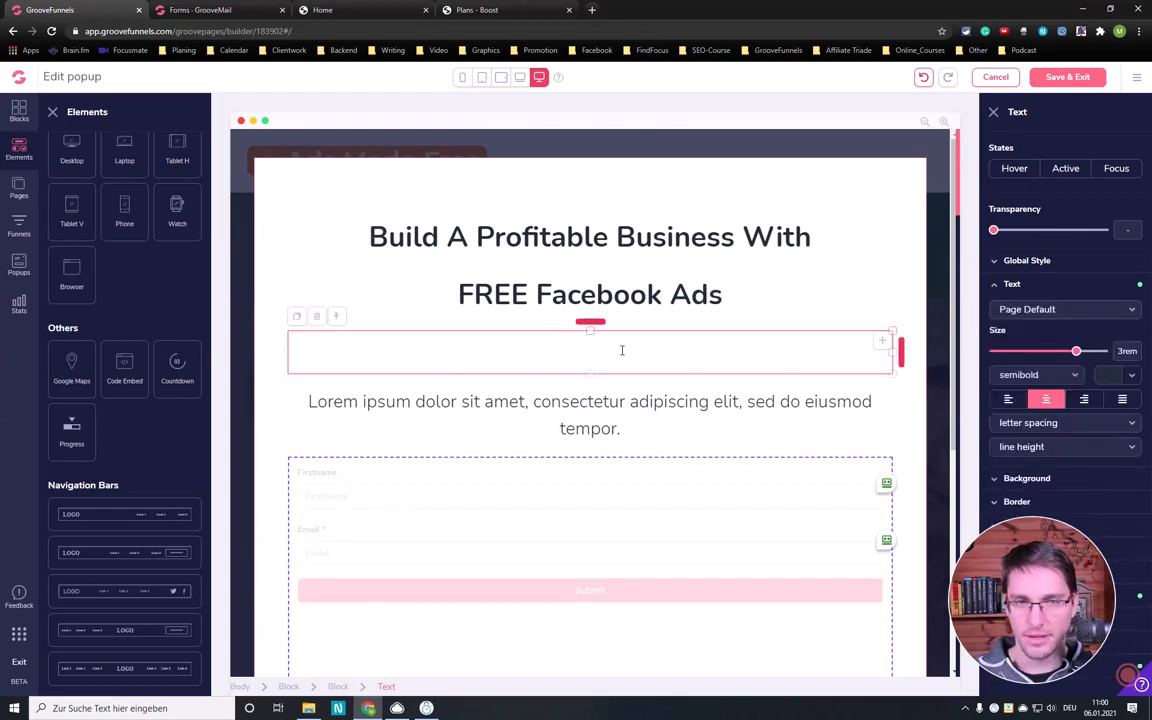
key("BackSpace")
- Set the font of both lines of the popup headline to montserrat
left_click_drag(724, 294, 340, 232)
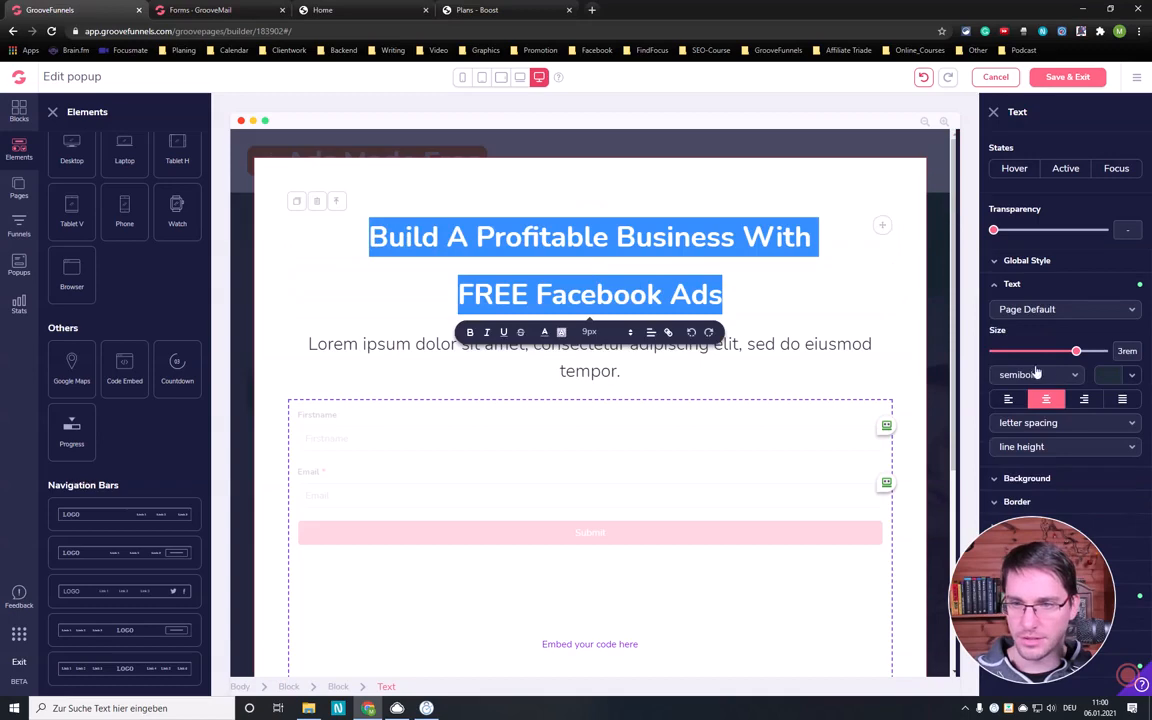
left_click_drag(1032, 600, 1032, 135)
left_click(1050, 312)
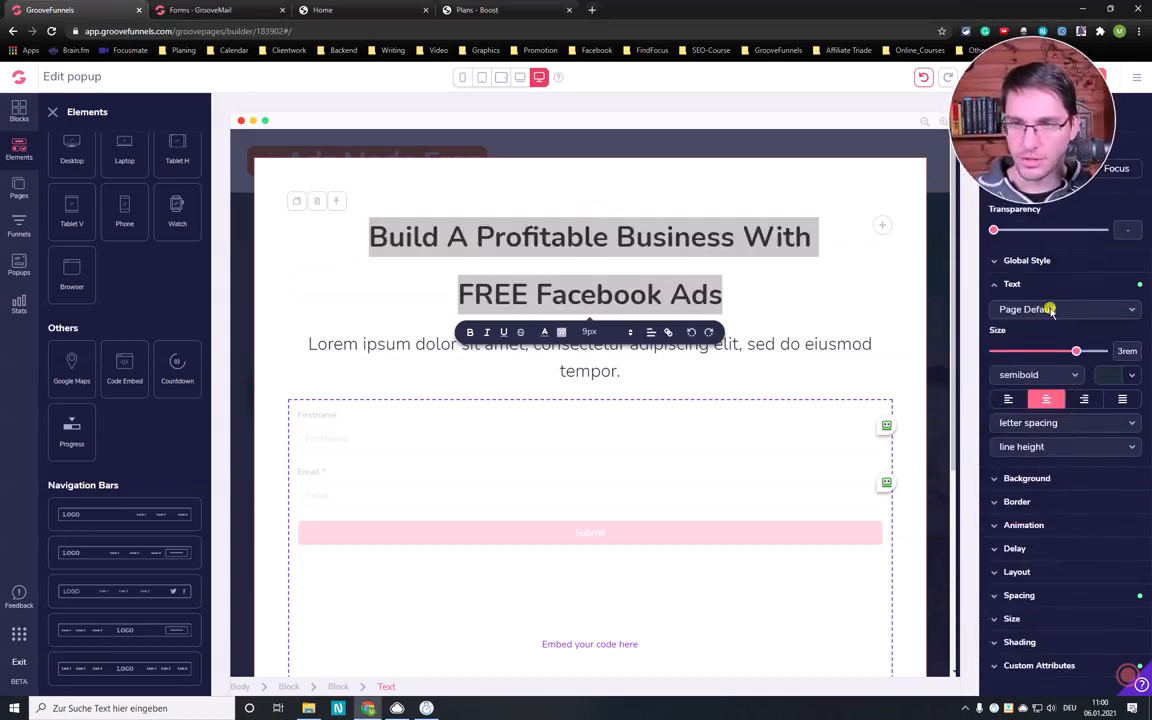
scroll(1037, 400, "down", 5)
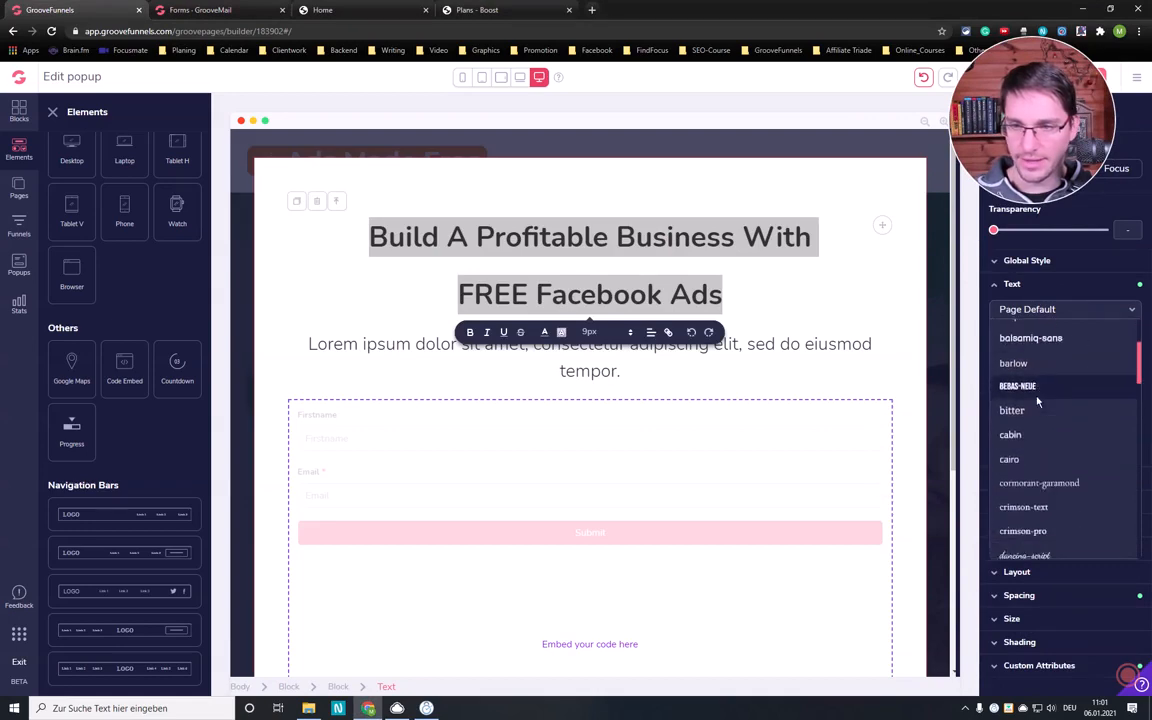
scroll(1037, 396, "down", 3)
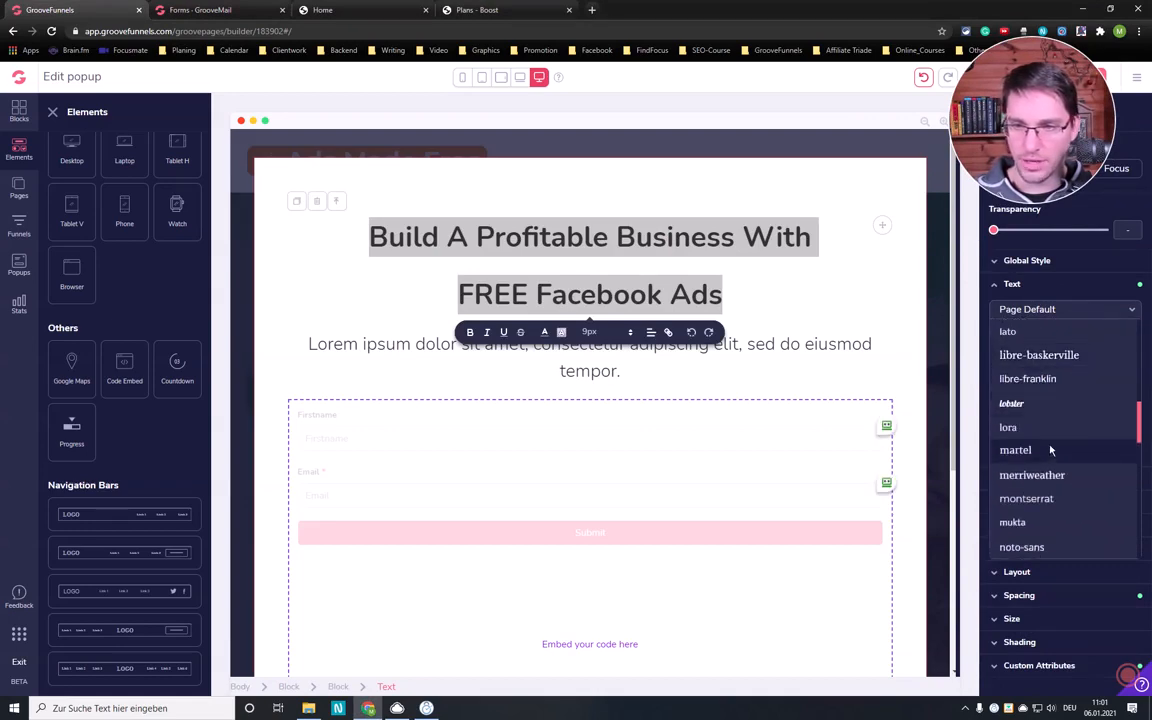
scroll(1044, 460, "down", 1)
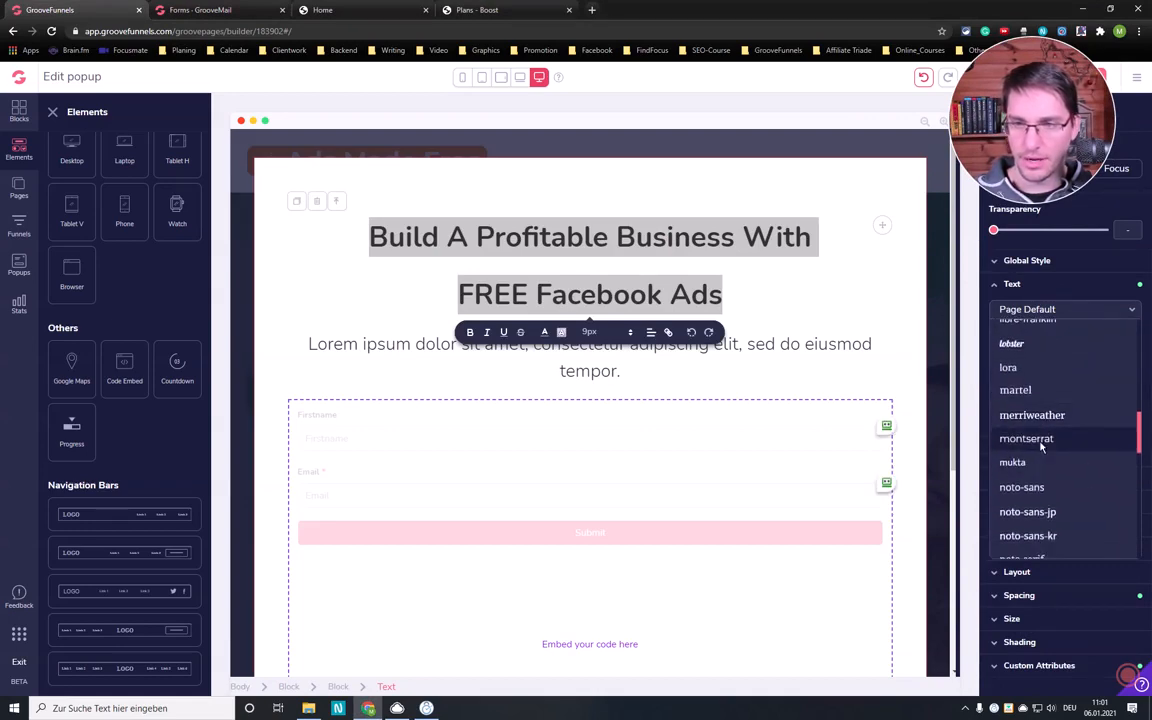
left_click(1044, 441)
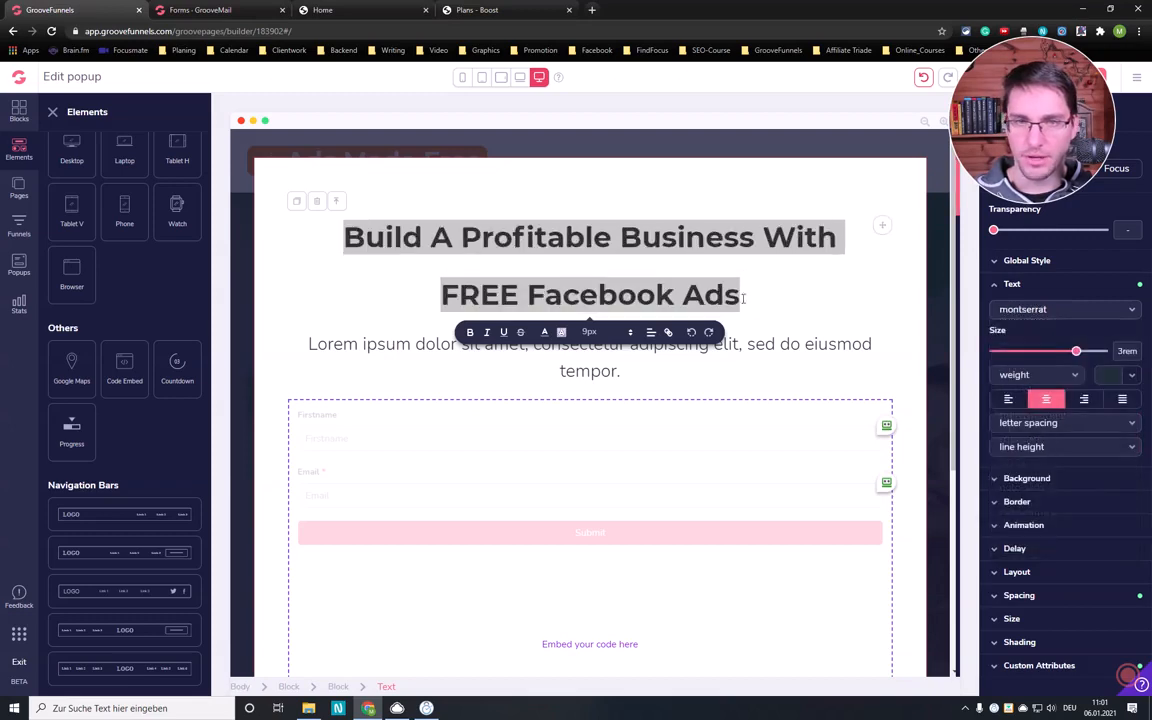
left_click(784, 288)
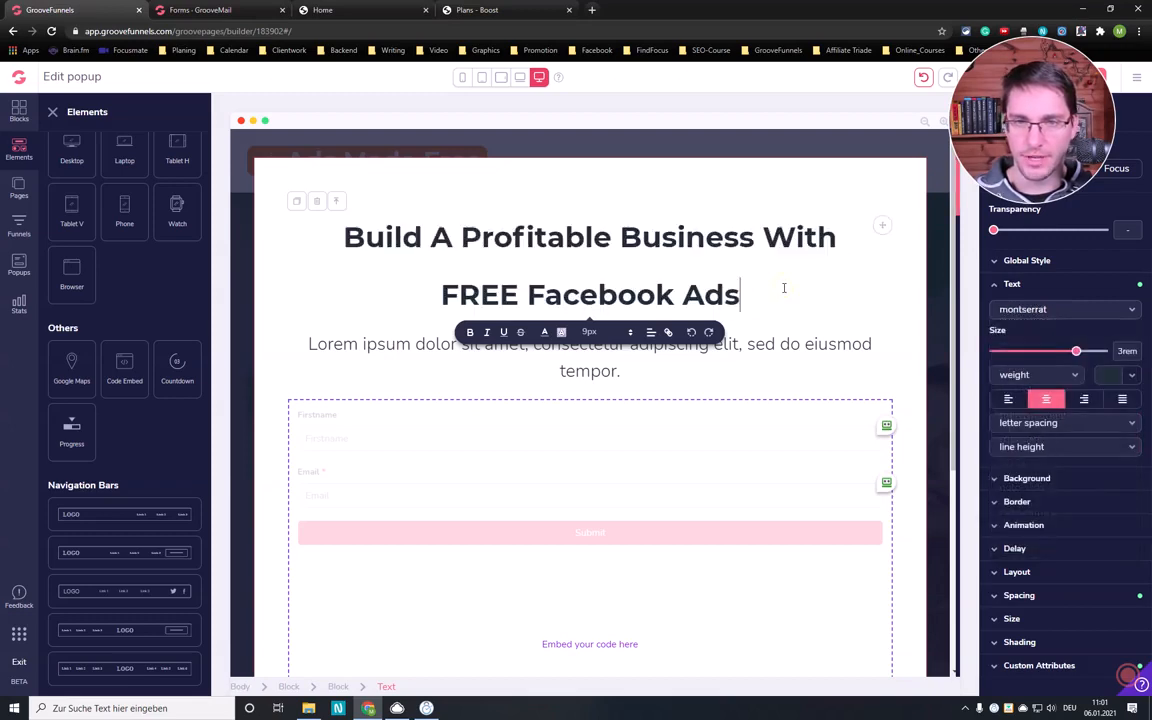
- Set the font of the placeholder subheading below the headline to montserrat
left_click(620, 372)
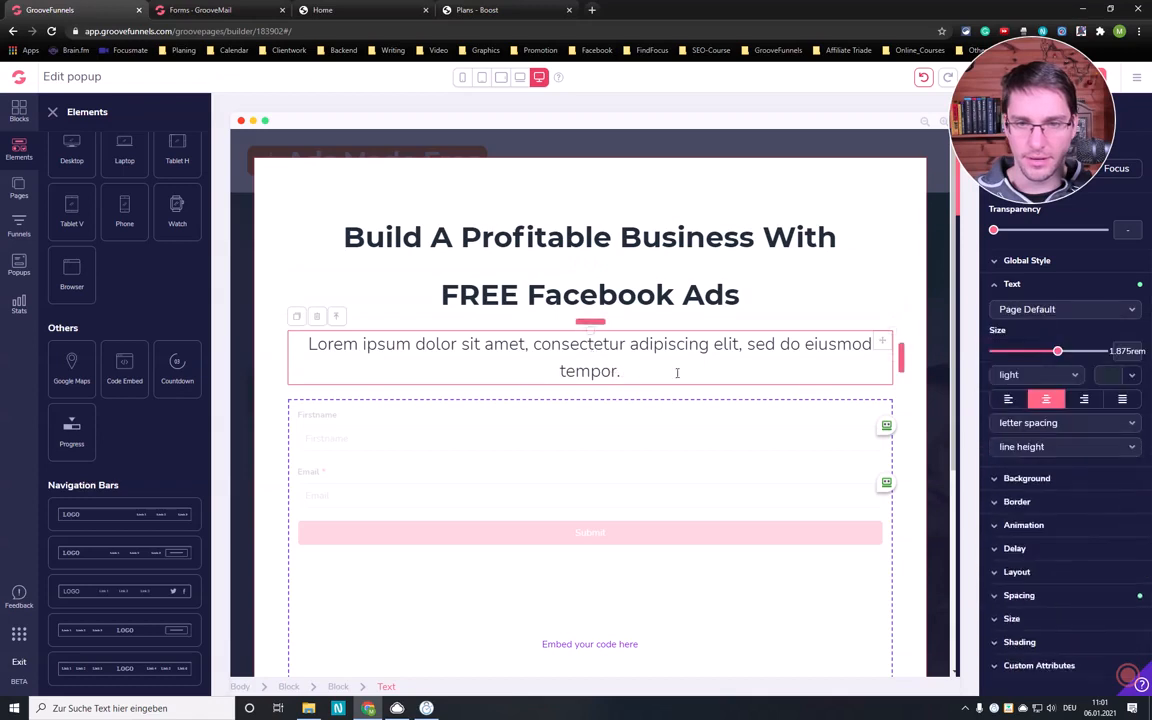
left_click(1036, 312)
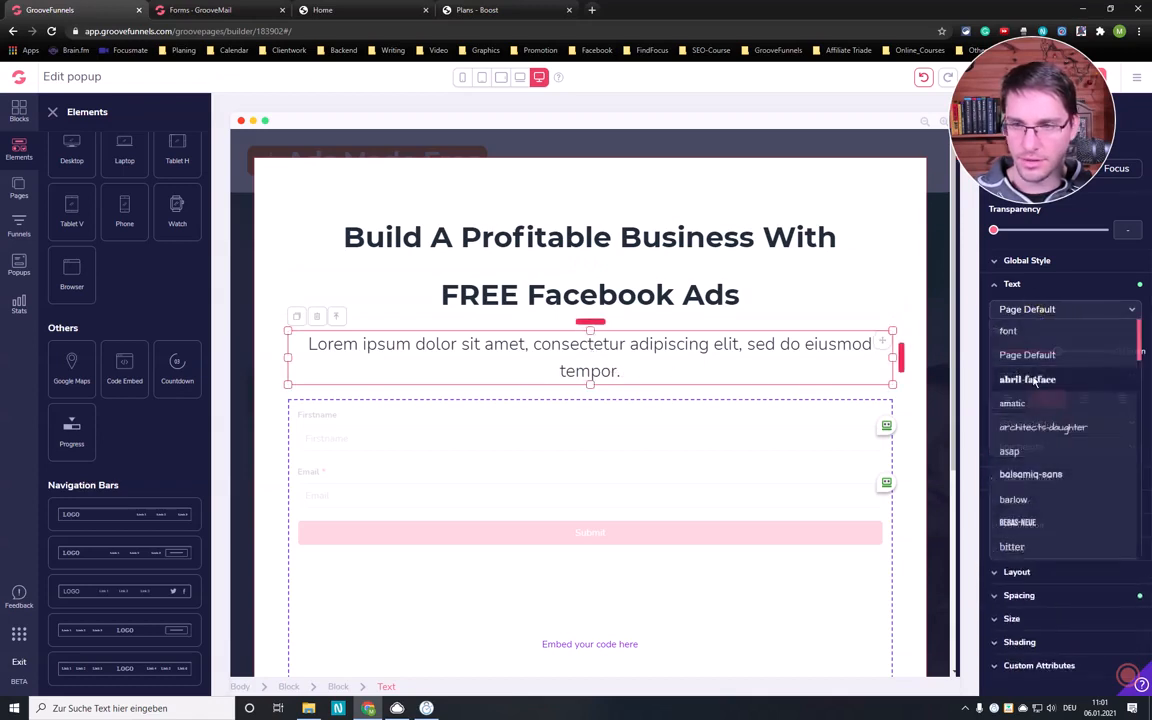
scroll(1043, 429, "down", 5)
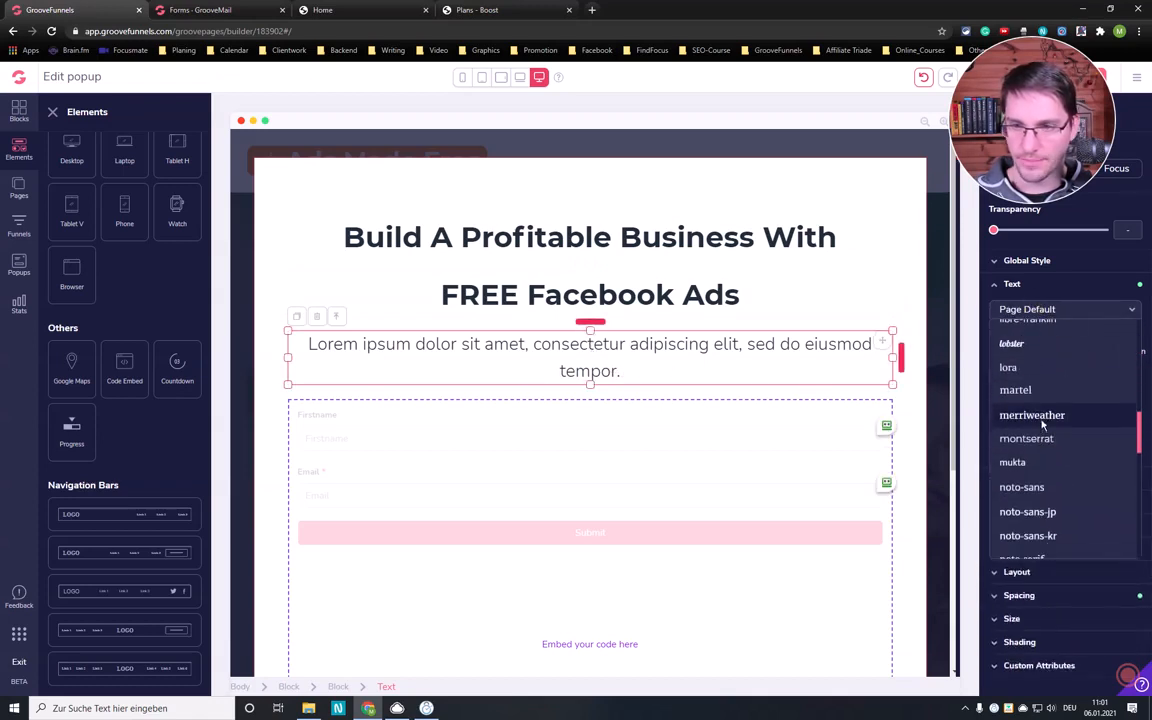
left_click(1036, 438)
- Replace the placeholder subheading text with "Enter Your Name And Email To Get Instant Access."
left_click_drag(677, 371, 278, 337)
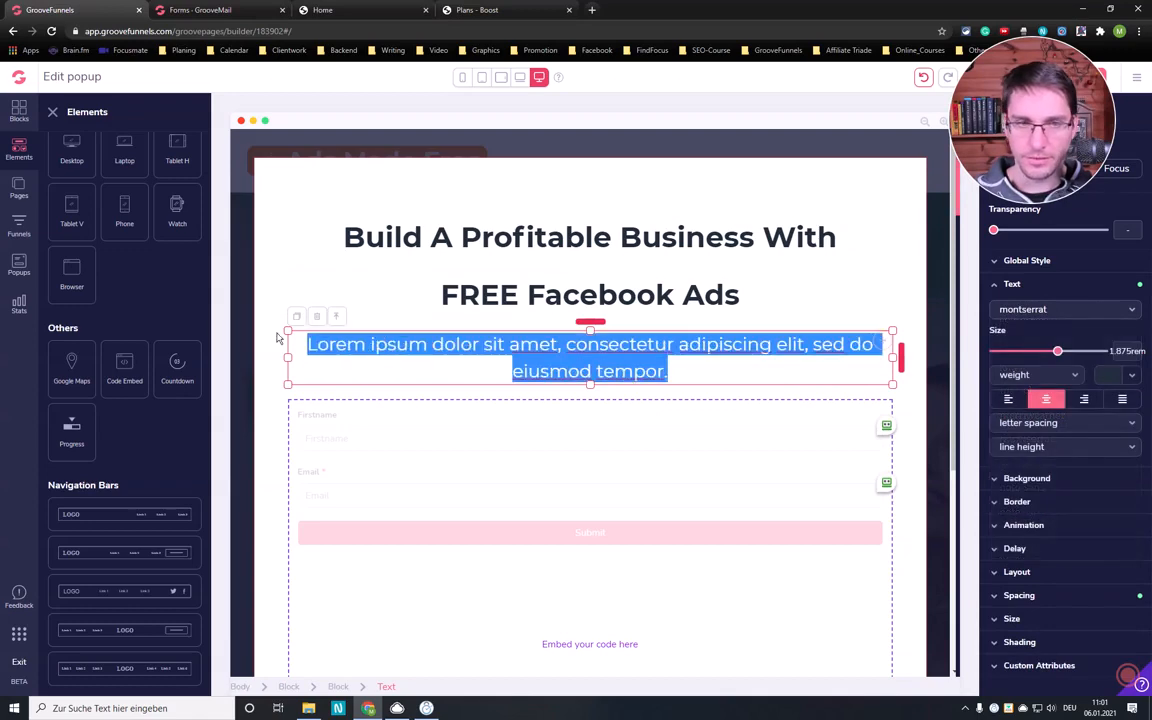
left_click(598, 353)
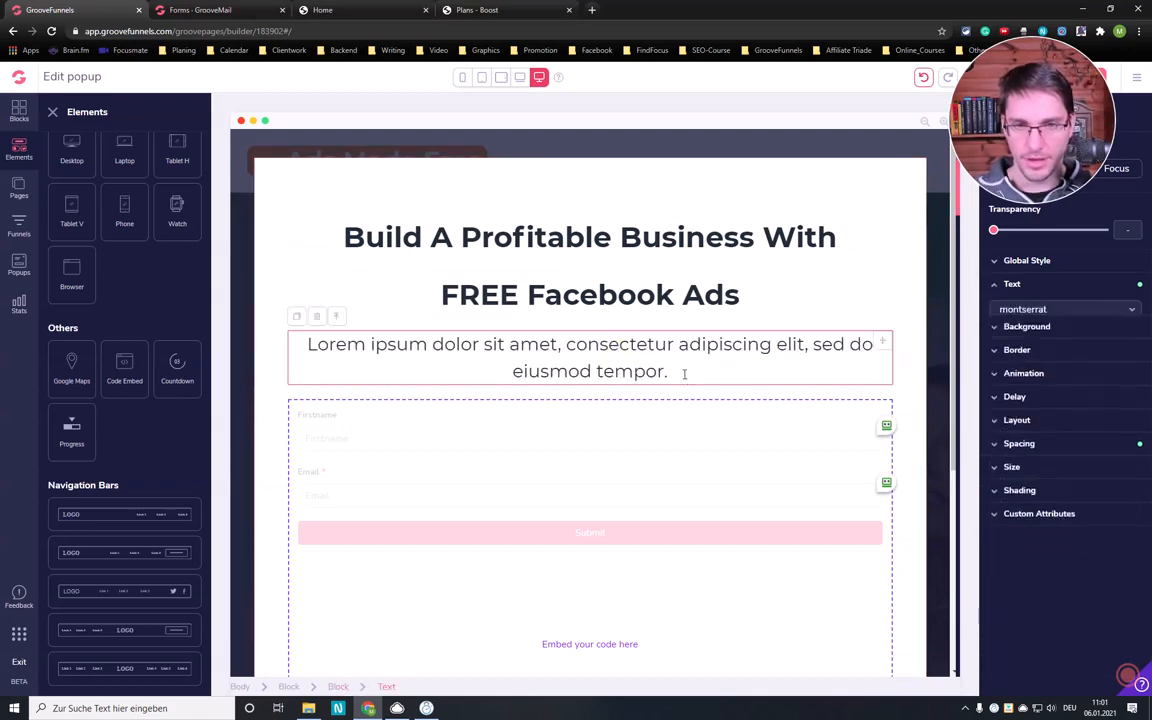
left_click_drag(672, 372, 352, 326)
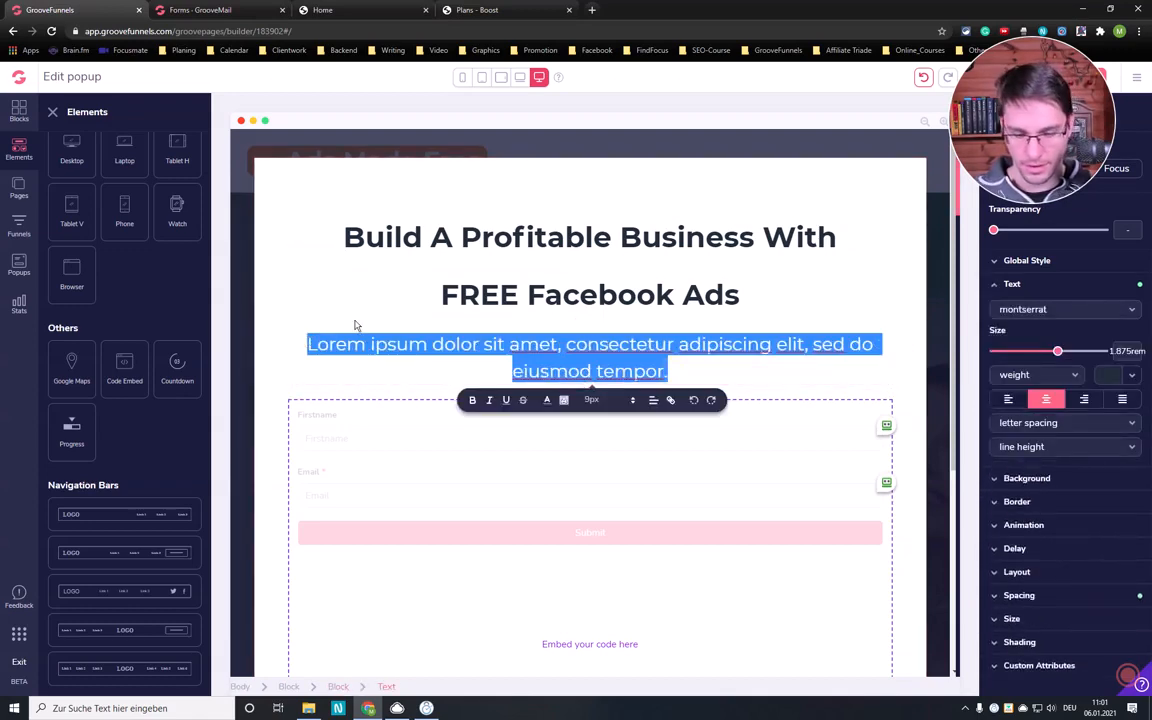
type("Enter Your ")
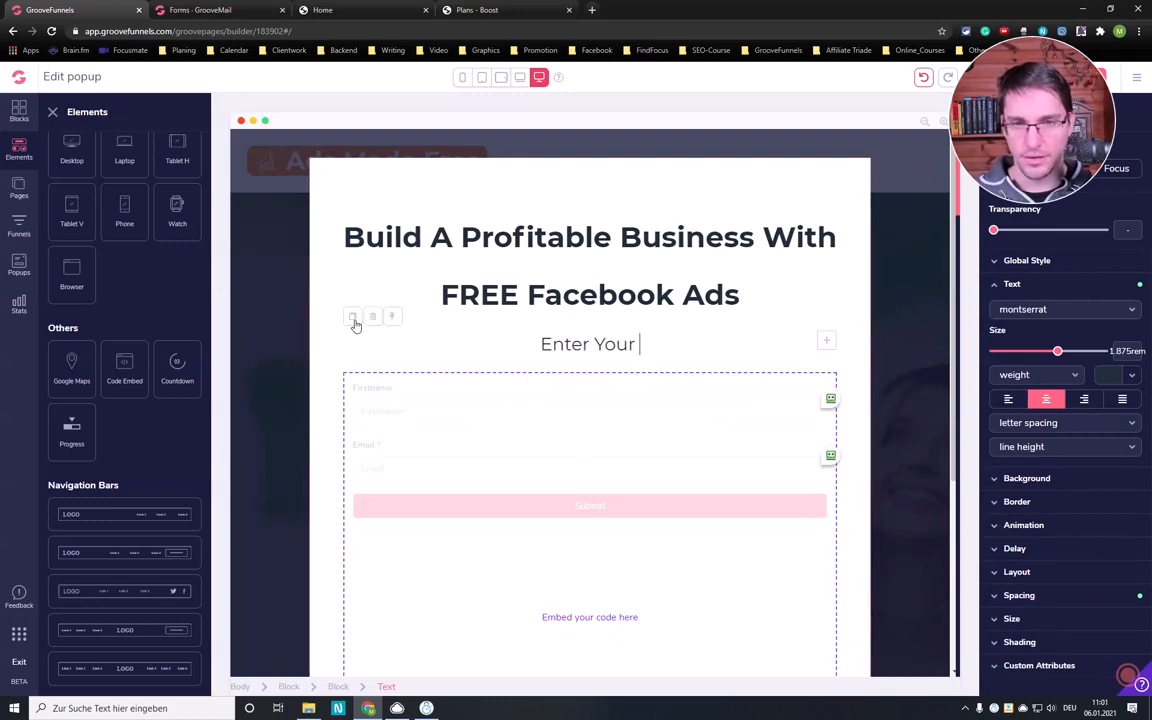
type("Name And ")
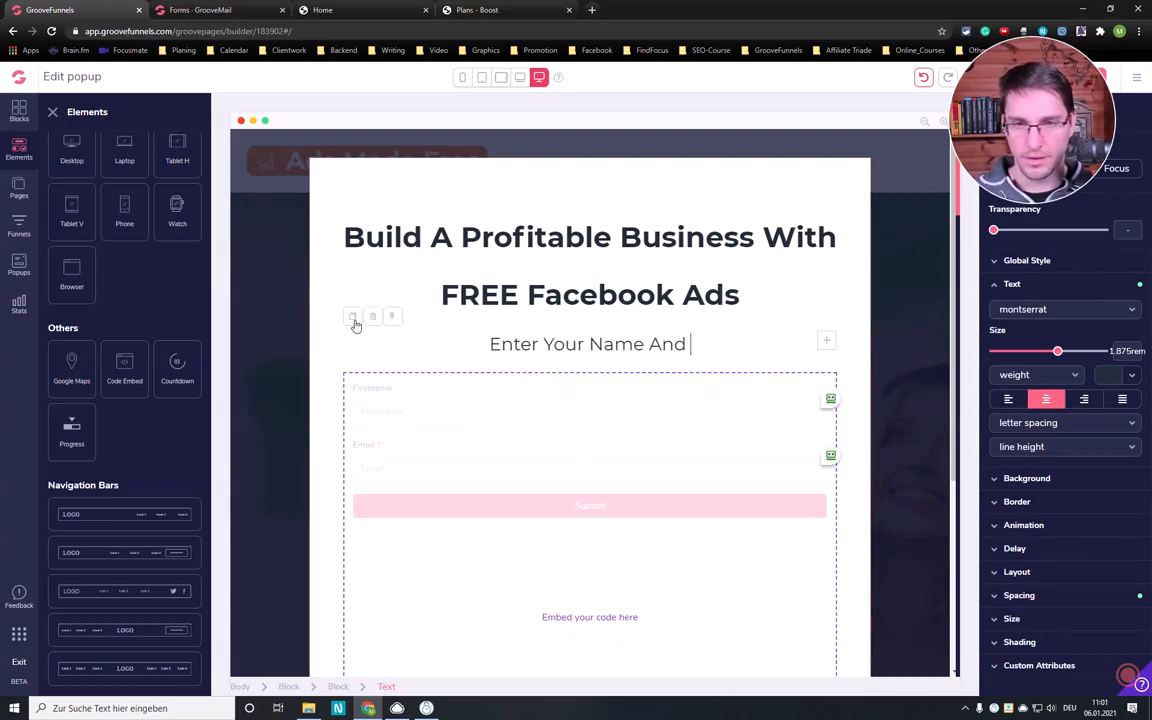
type("Email To Ge")
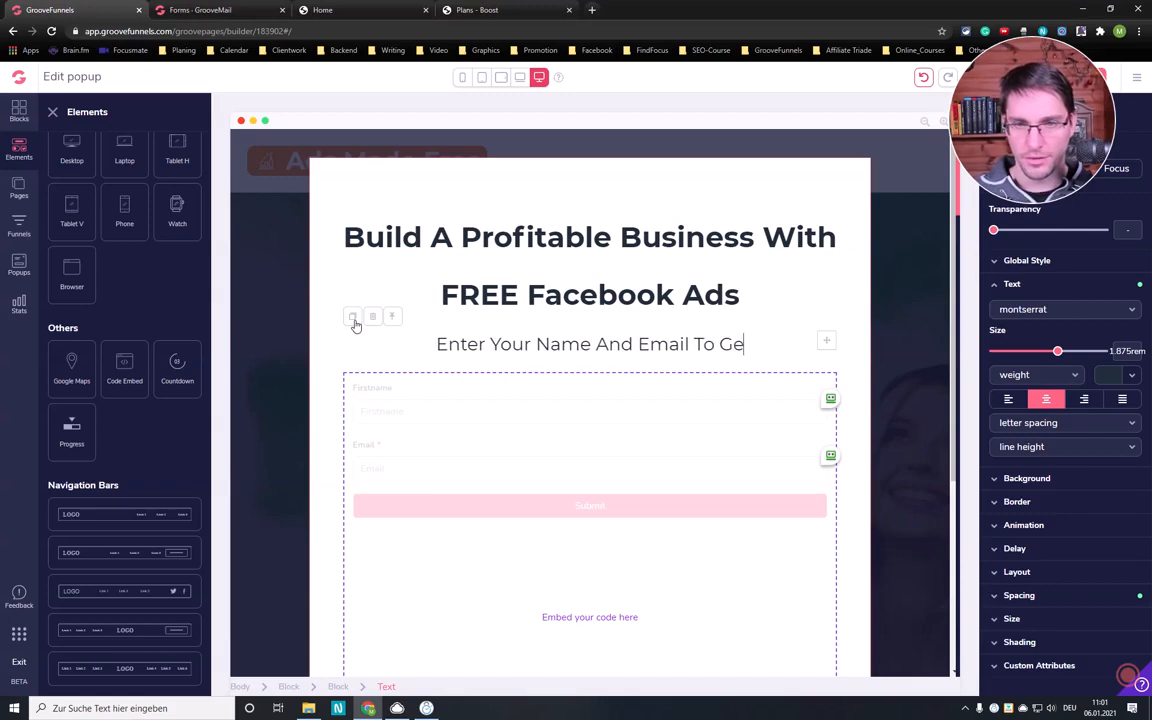
type("t Instant A")
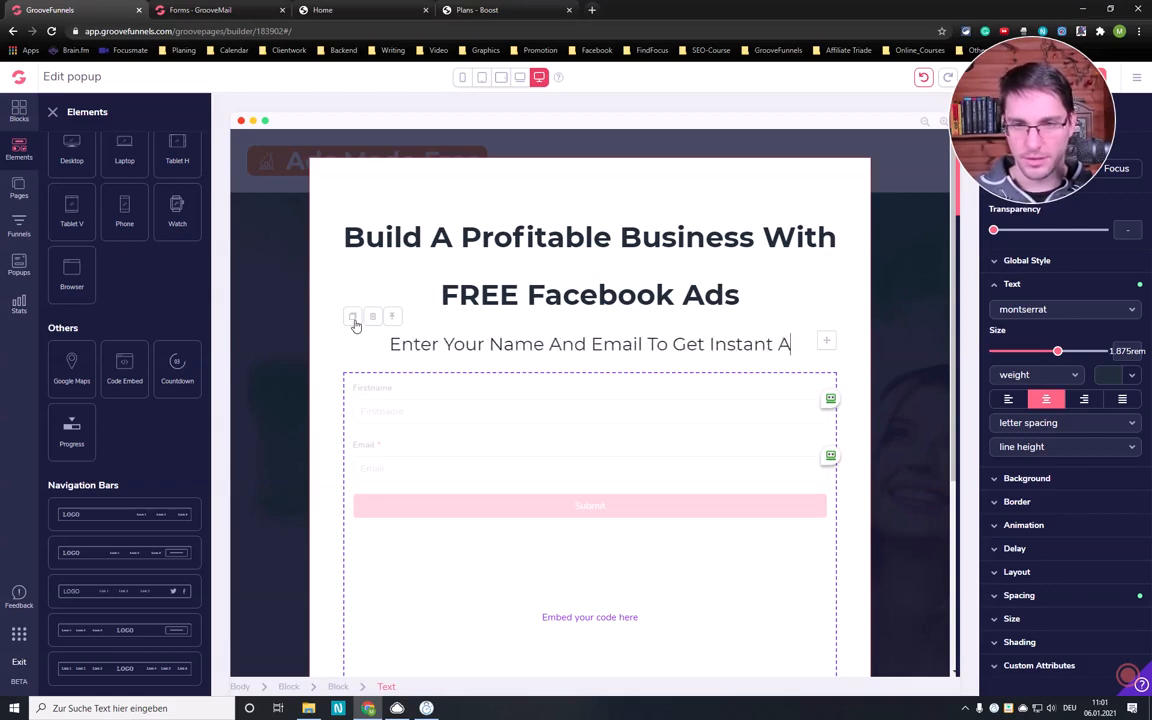
type("ccess")
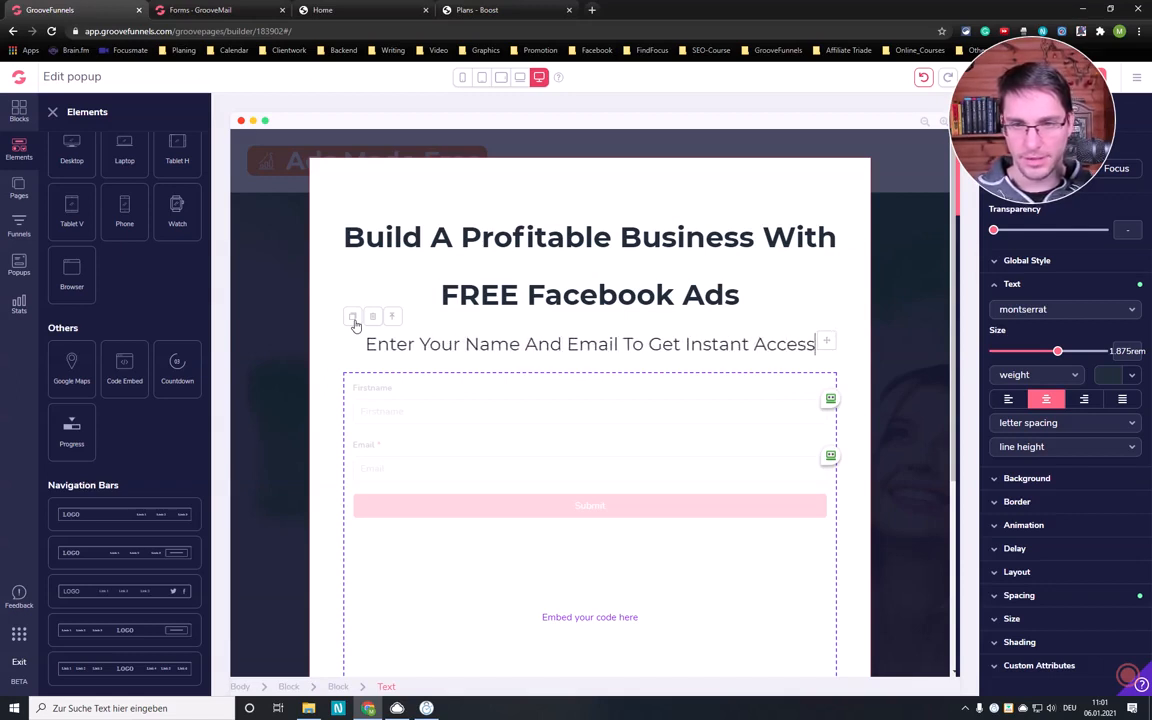
type(".")
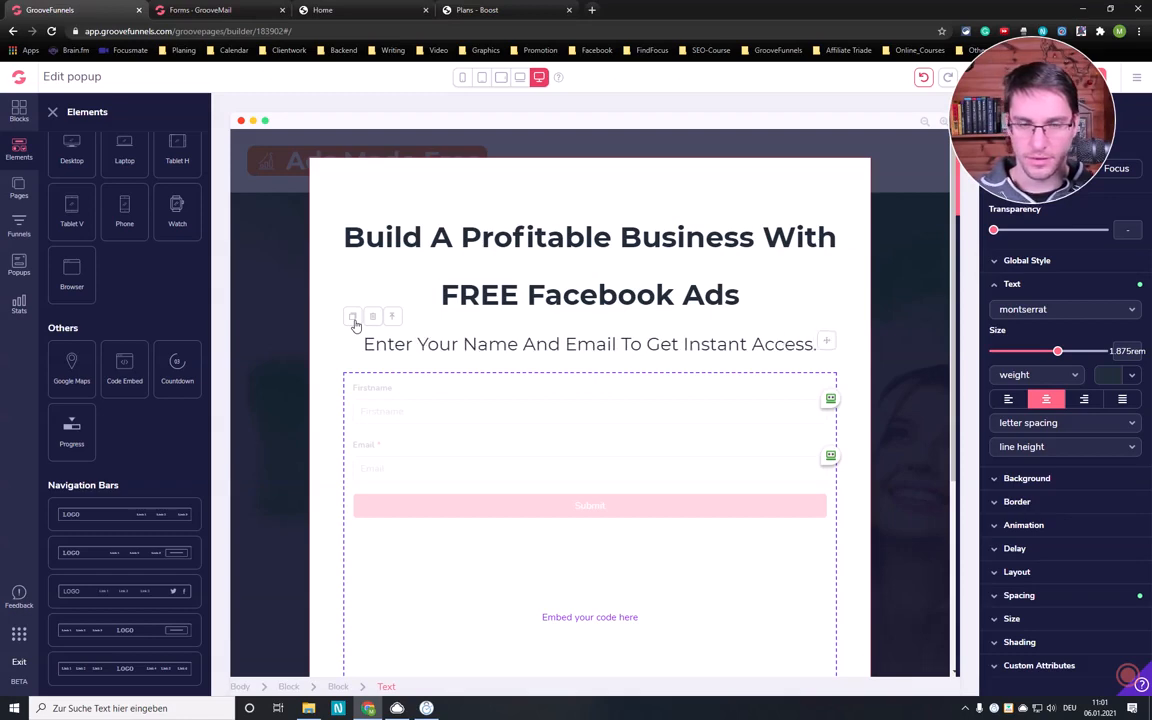
- Replace the small placeholder line below the embedded form with "100% Free - If you have any questions reach out to me on Facebook"
scroll(638, 314, "down", 3)
left_click(615, 583)
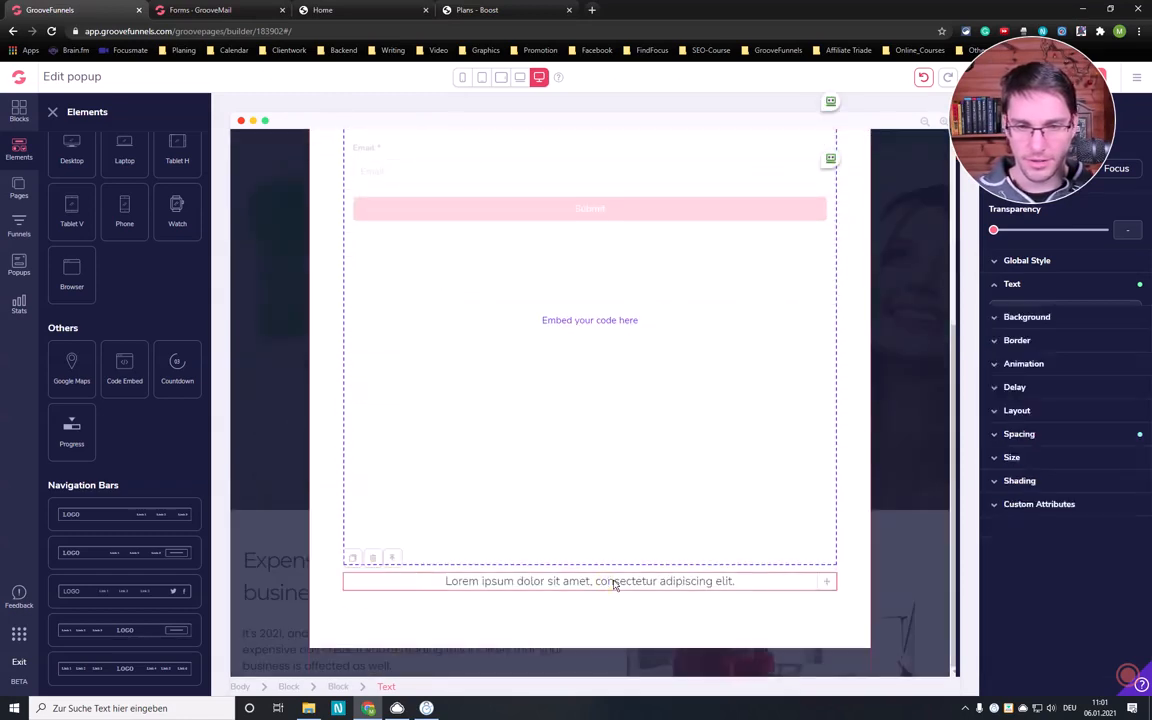
left_click_drag(735, 581, 445, 581)
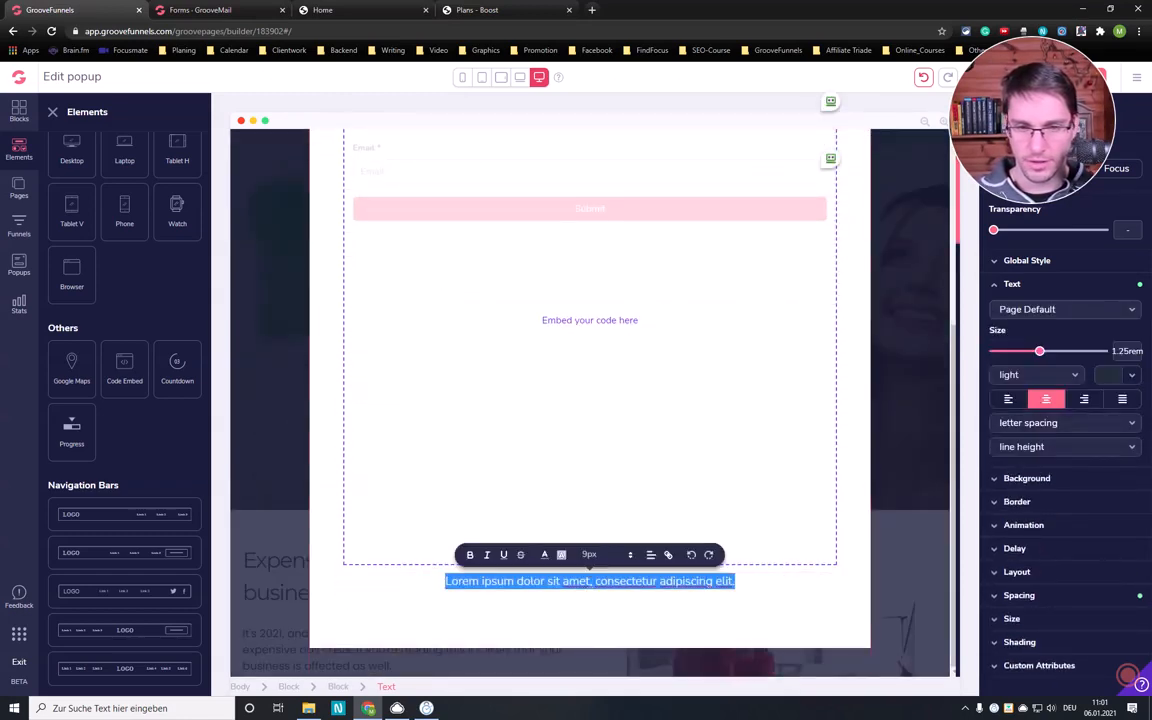
type("100% Free")
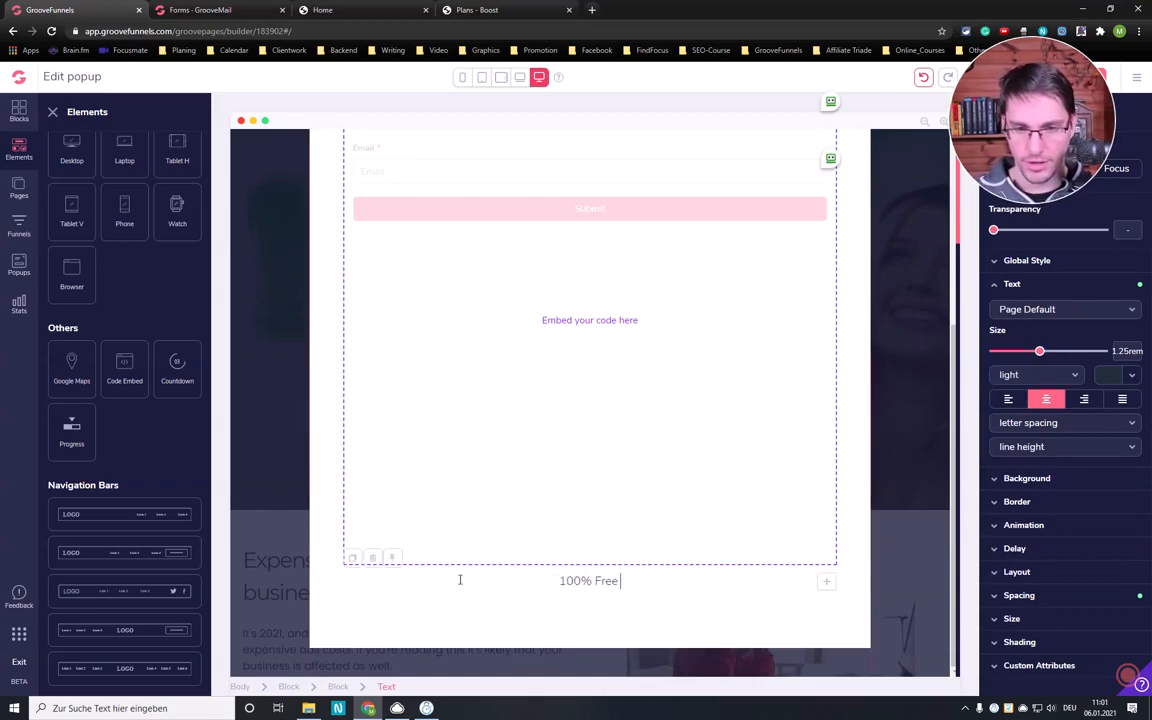
type(" - N")
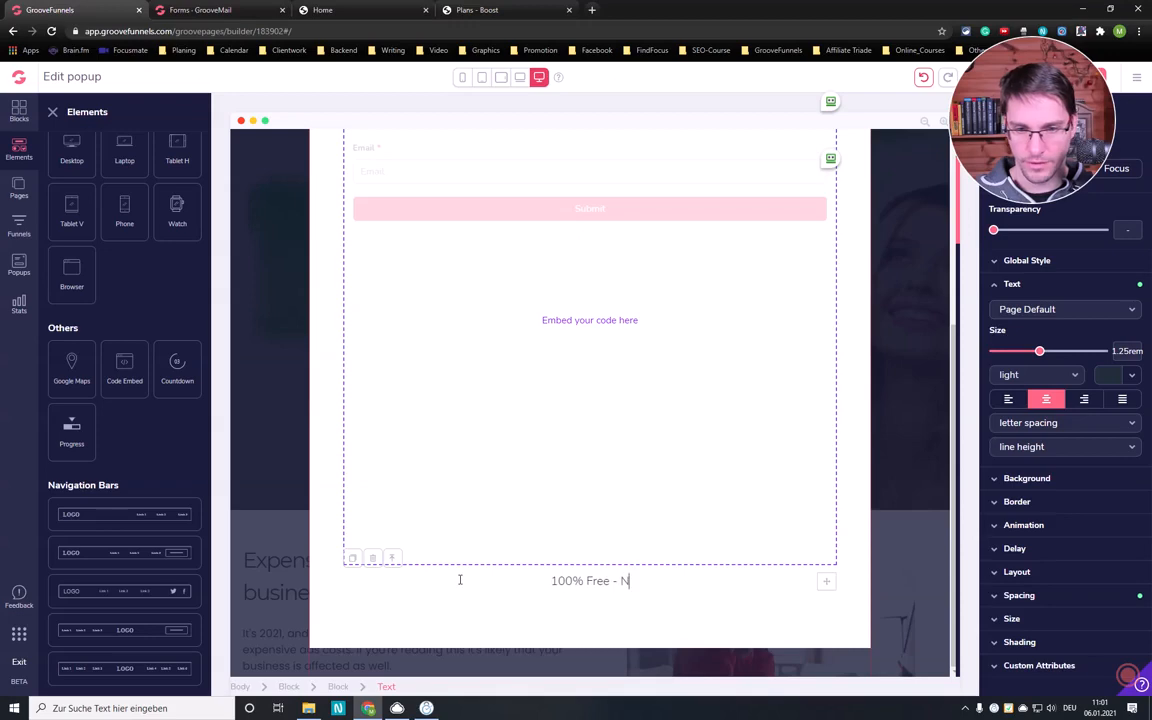
key("BackSpace")
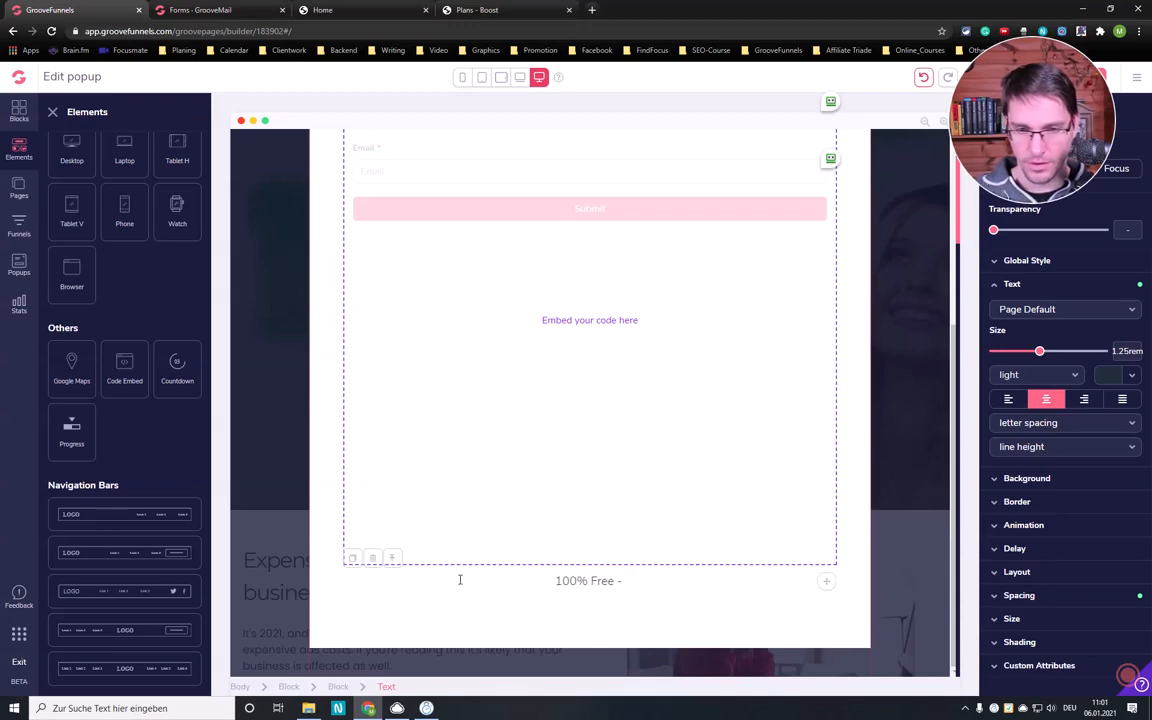
type("(")
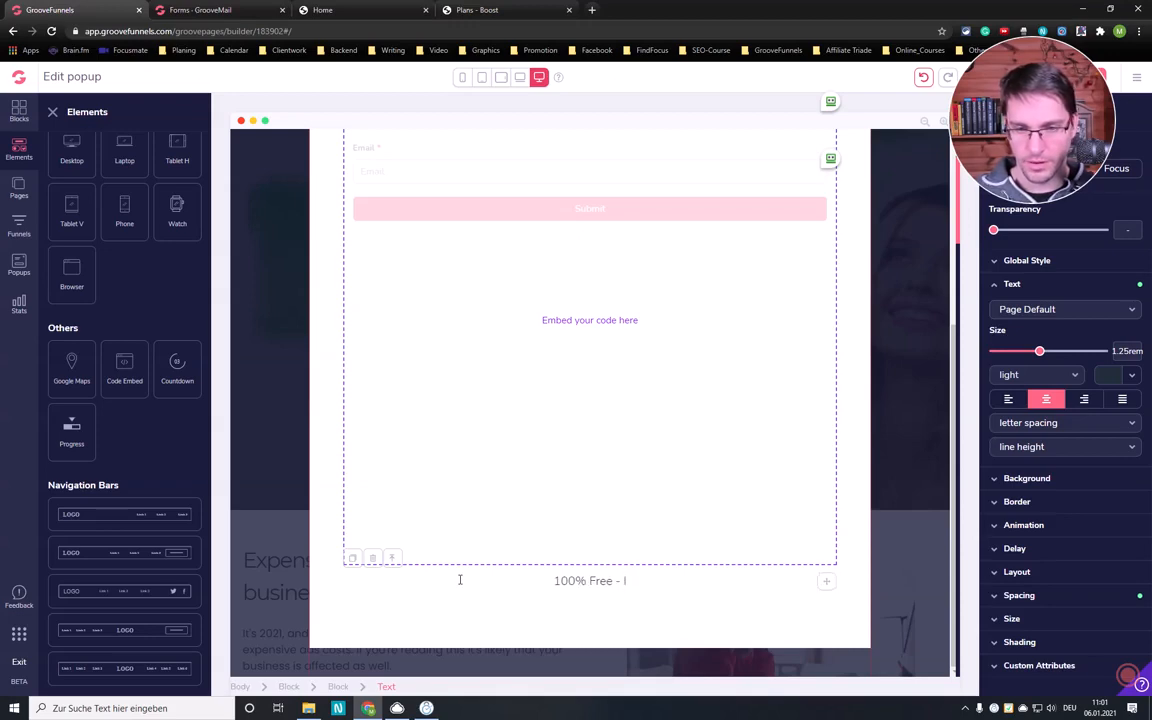
type("If you ar")
key("BackSpace")
key("BackSpace")
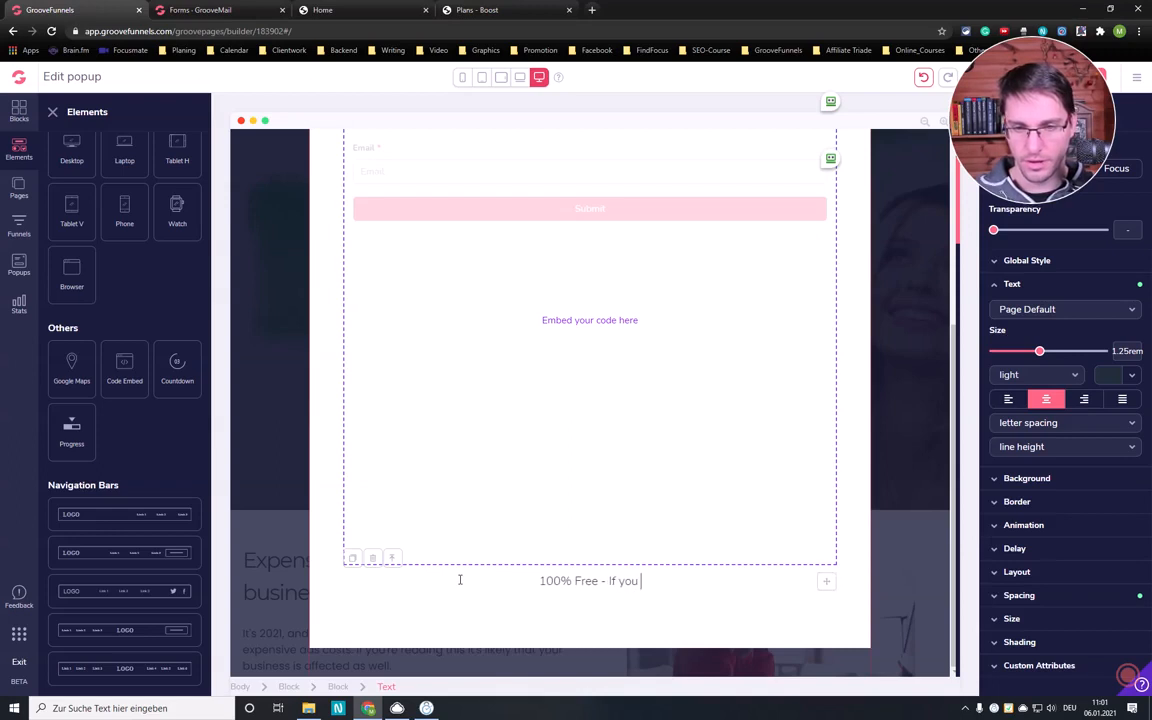
type("have any ques")
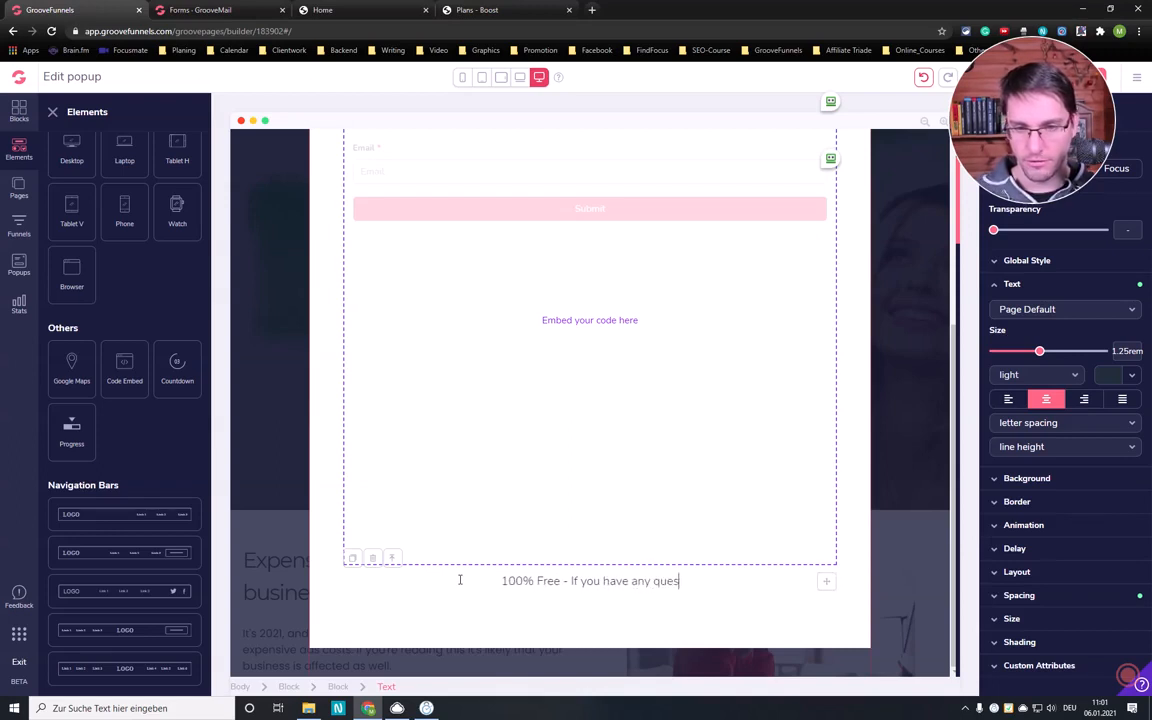
type("tions reach ou")
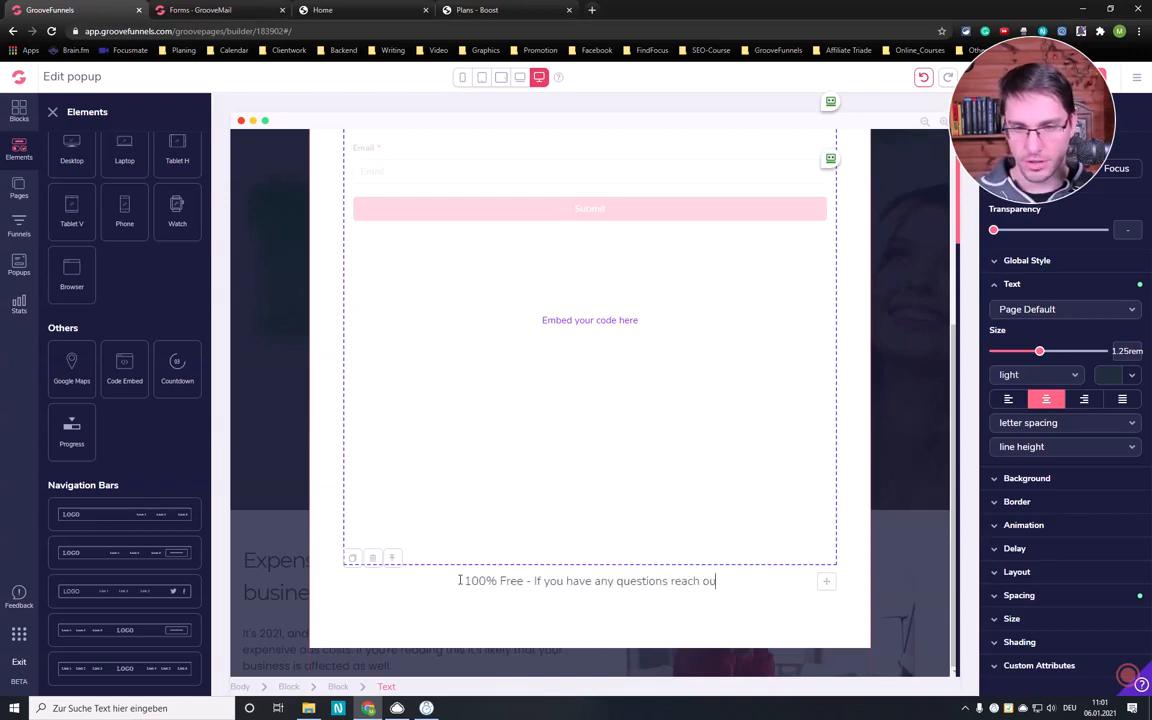
type("t to")
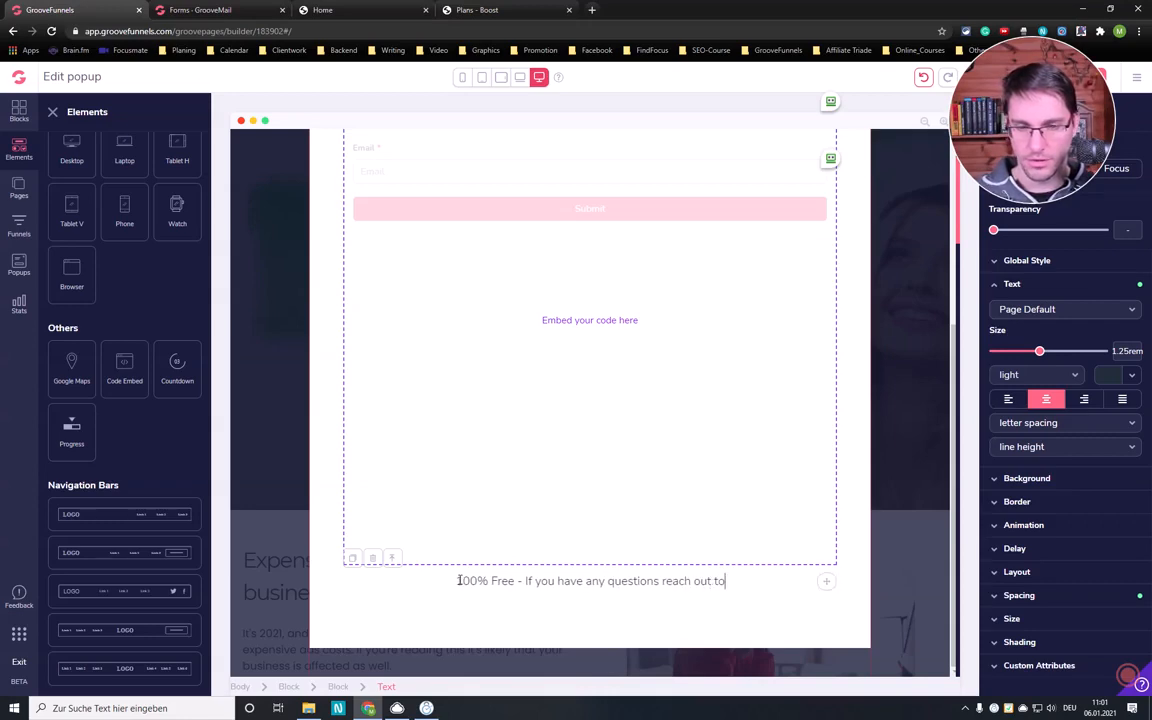
type(" me on Face")
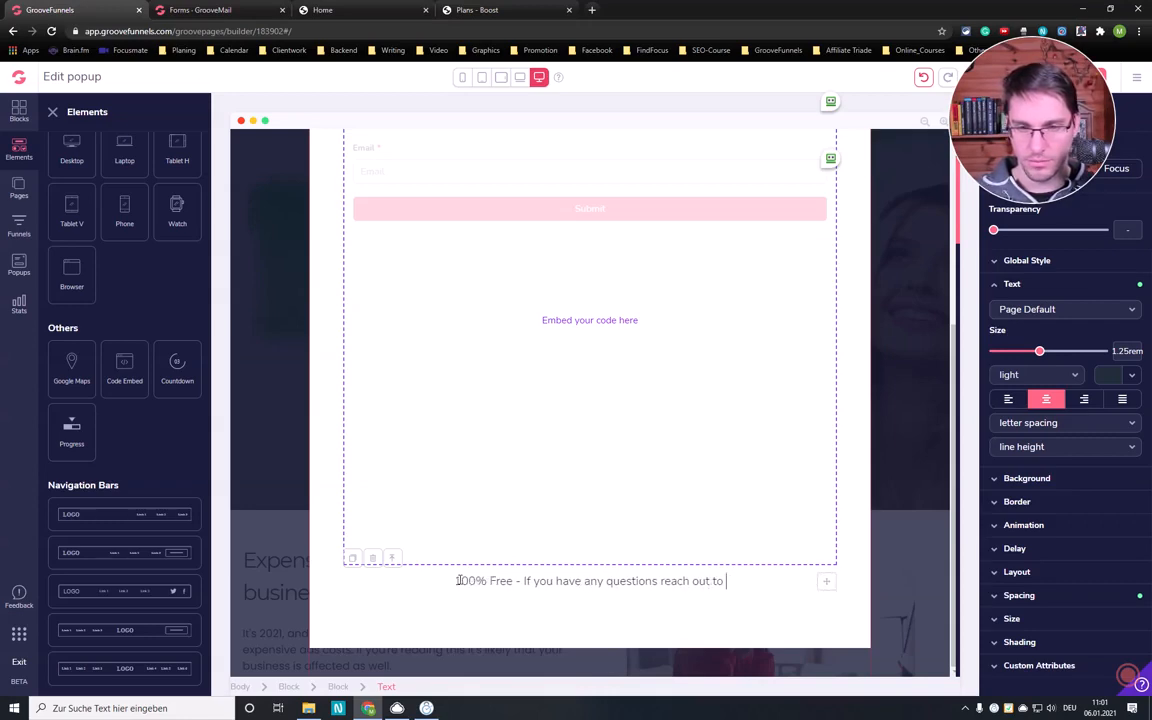
type("book")
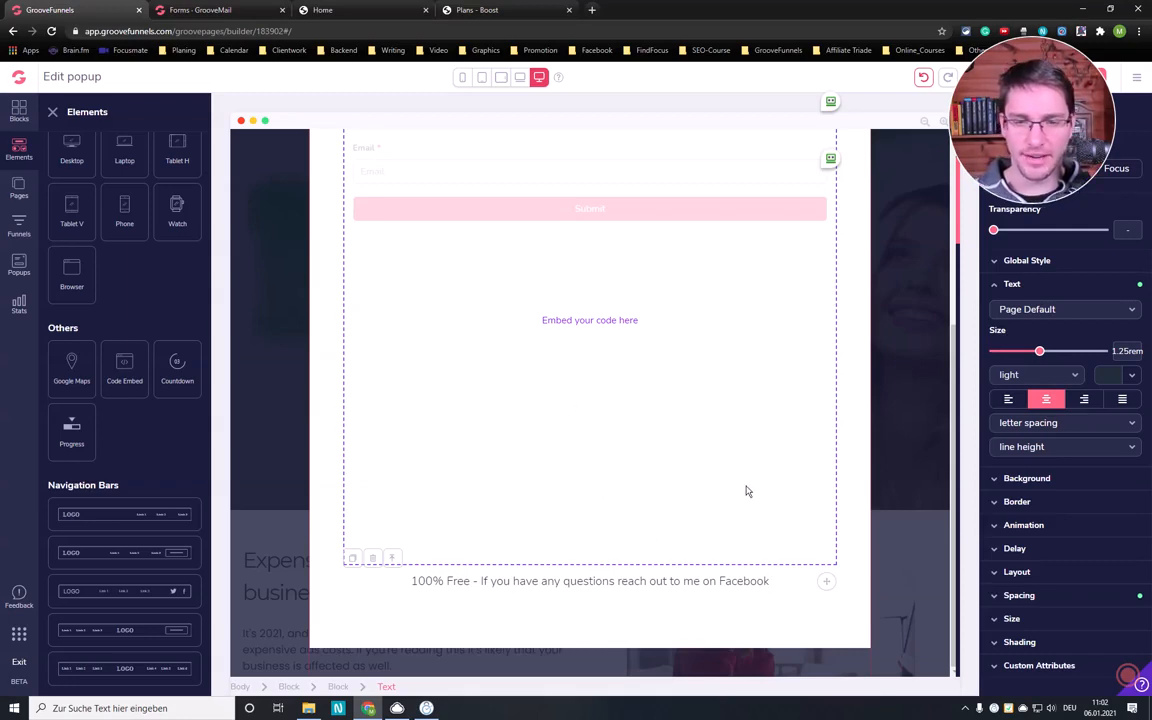
- Review the popup's layout from the headline through the embedded form to the small text line
scroll(705, 482, "up", 3)
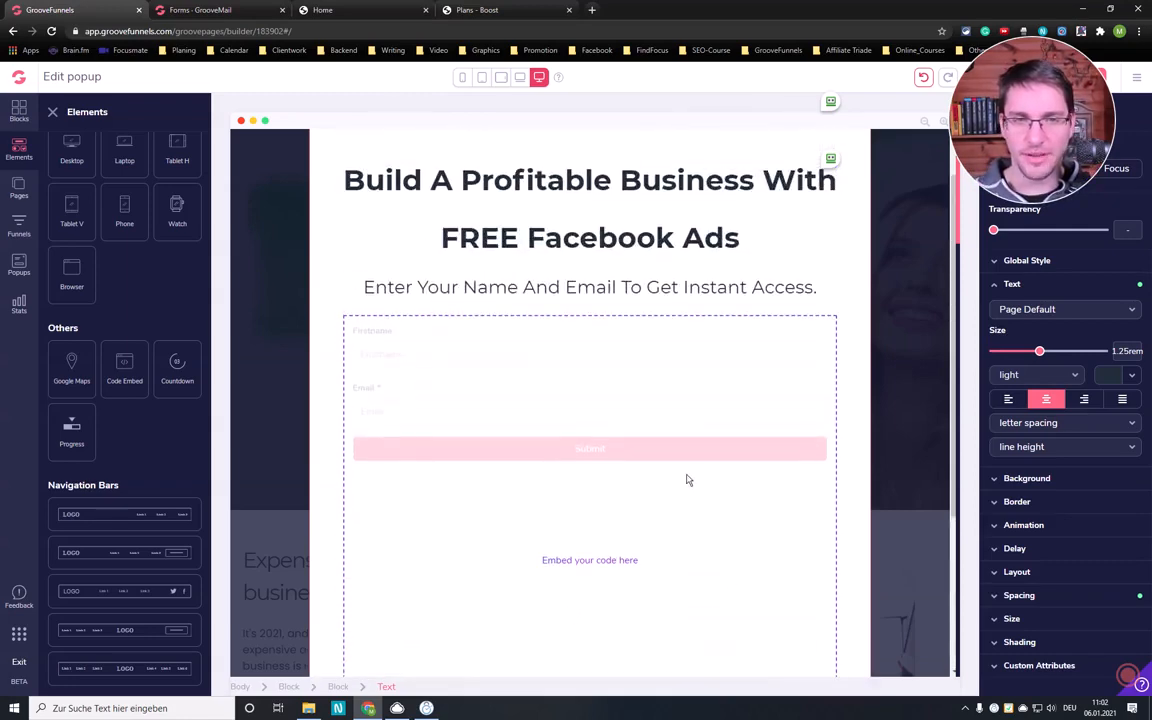
scroll(686, 478, "down", 1)
scroll(659, 458, "up", 2)
scroll(658, 458, "down", 3)
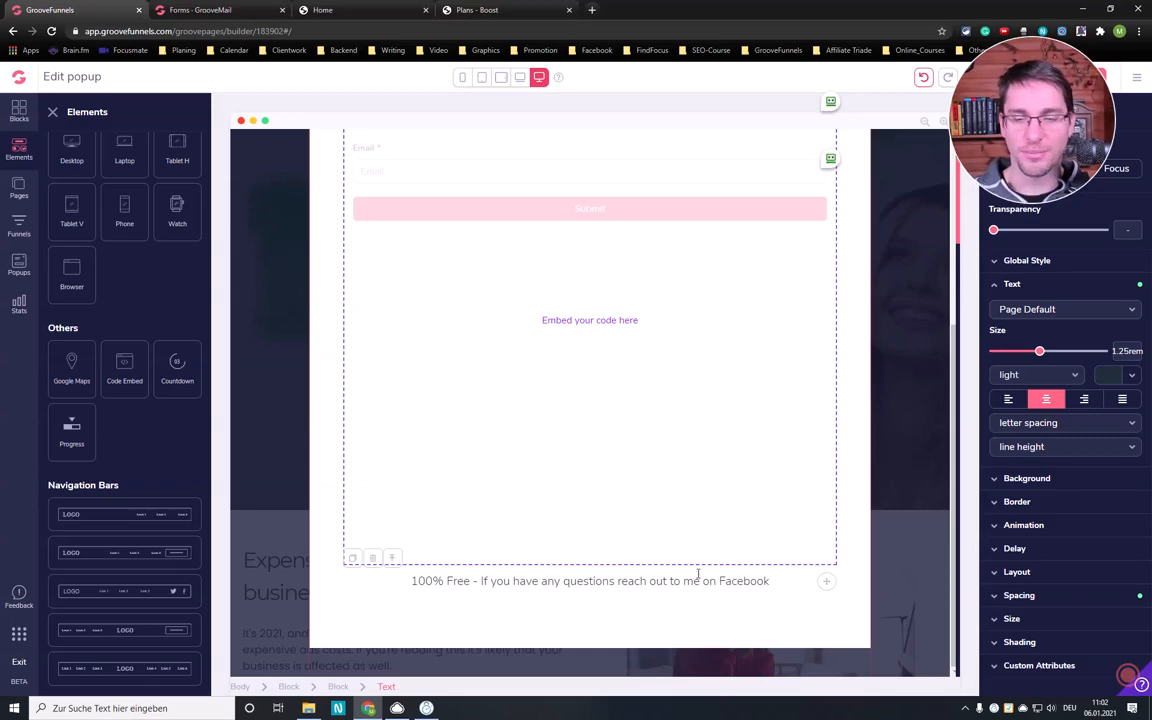
scroll(670, 491, "up", 3)
scroll(668, 489, "down", 2)
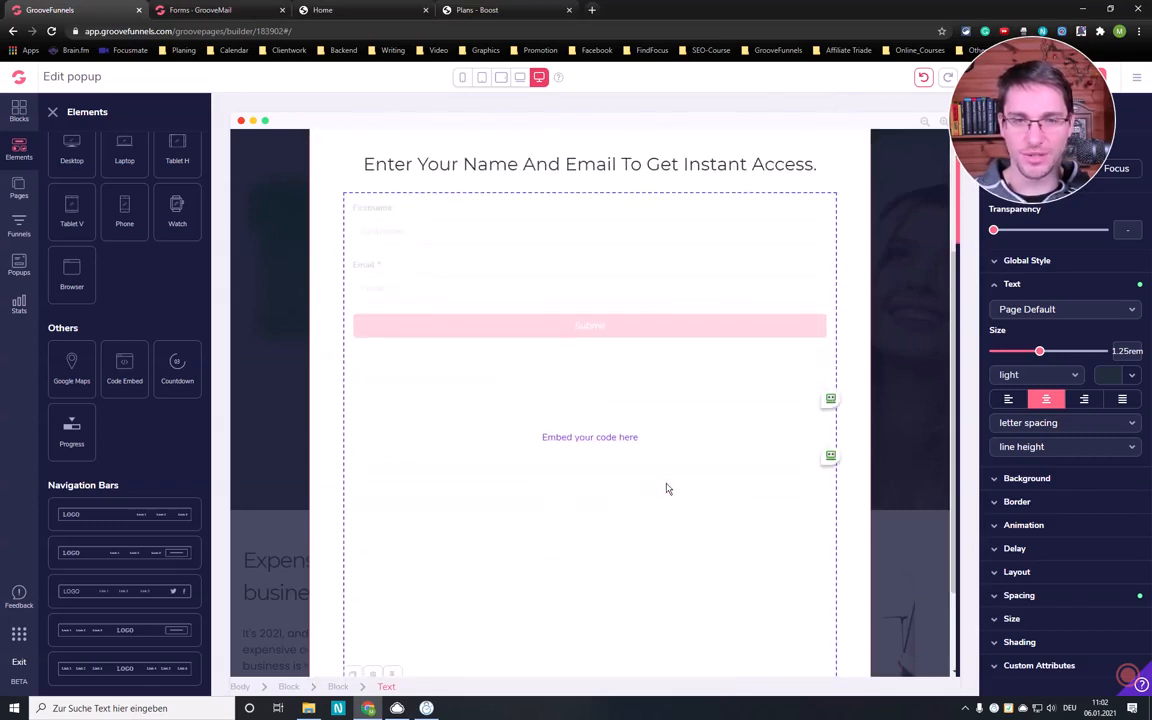
scroll(668, 489, "up", 2)
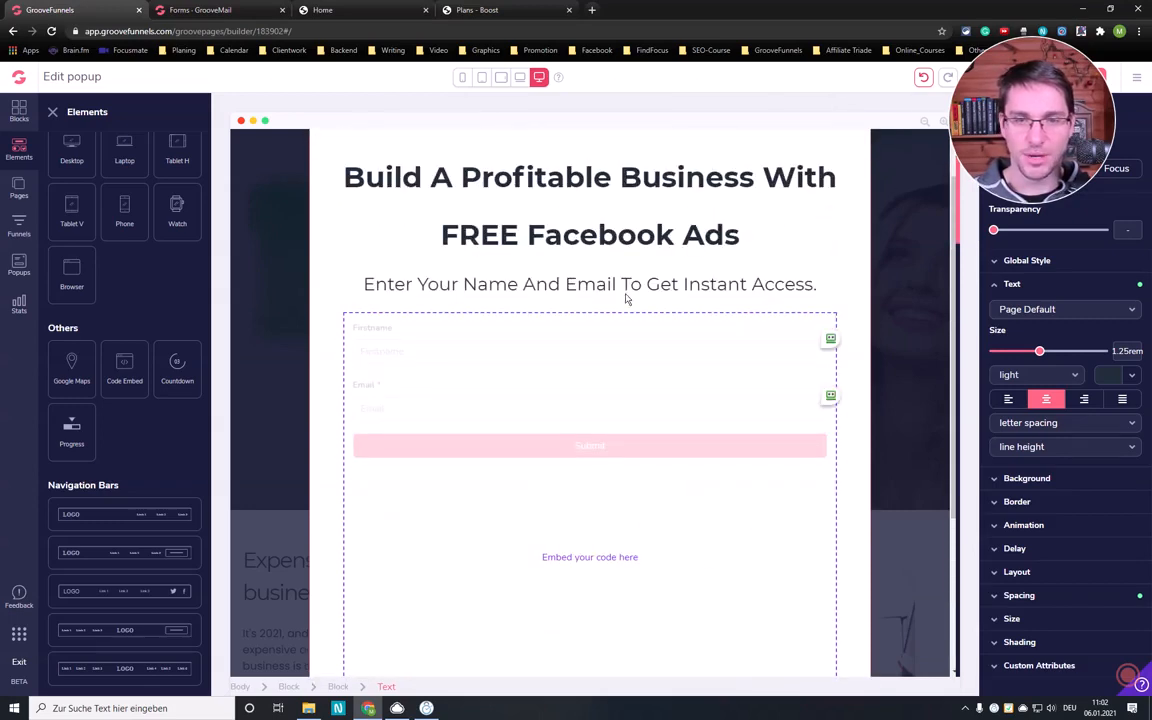
- Save the finished opt-in popup and exit back to the landing page's hero section
scroll(660, 450, "down", 3)
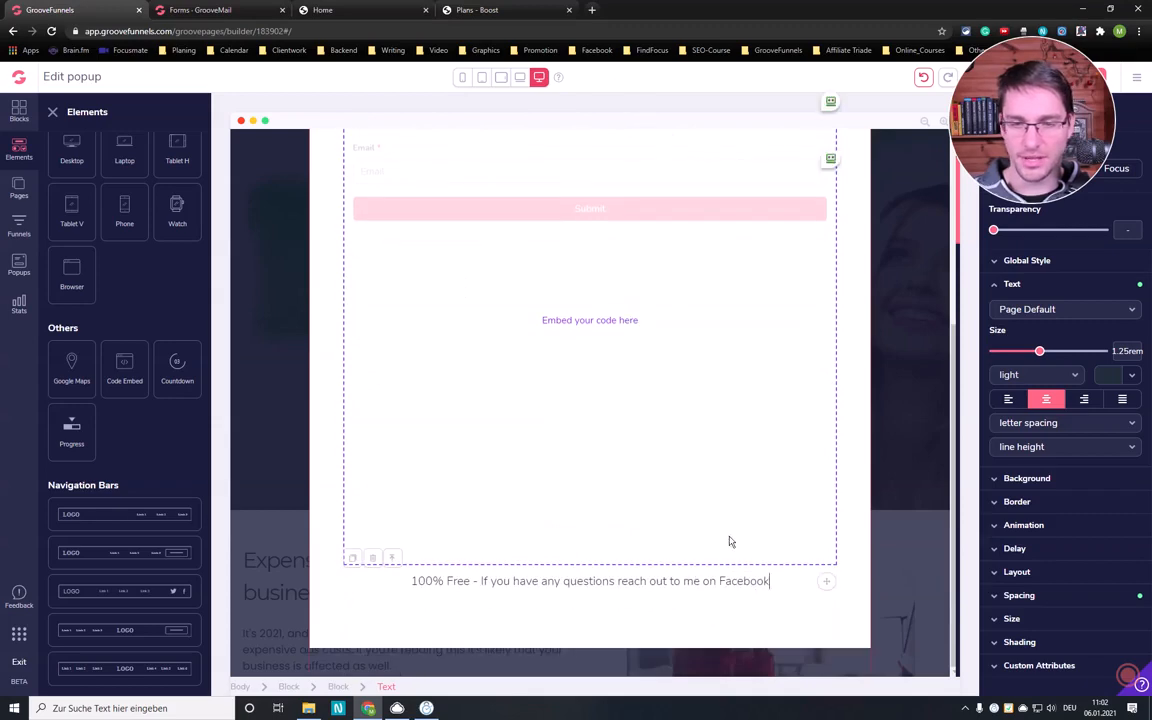
scroll(661, 401, "up", 3)
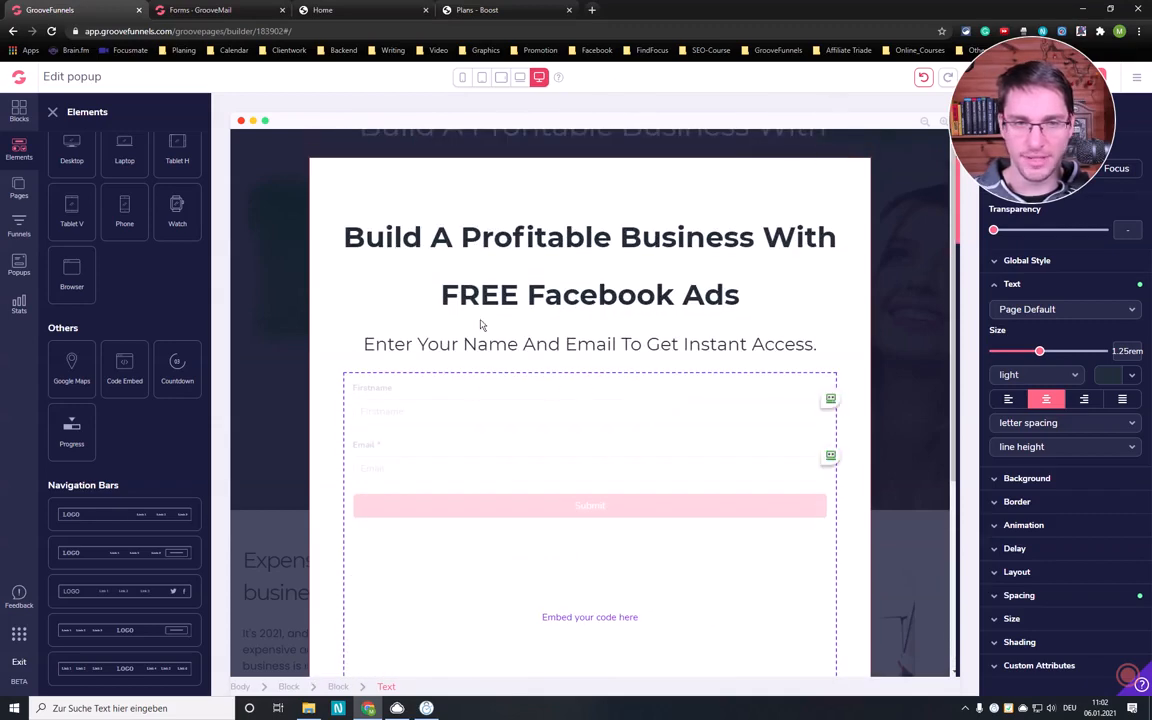
scroll(663, 349, "down", 3)
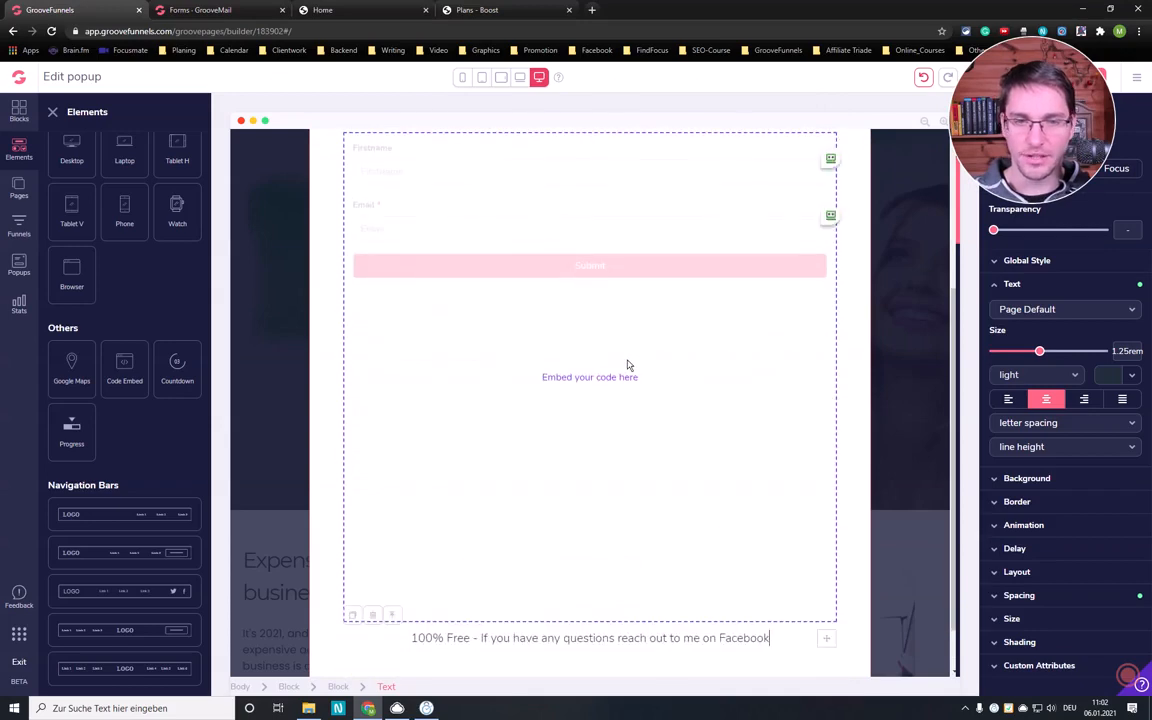
scroll(657, 323, "up", 3)
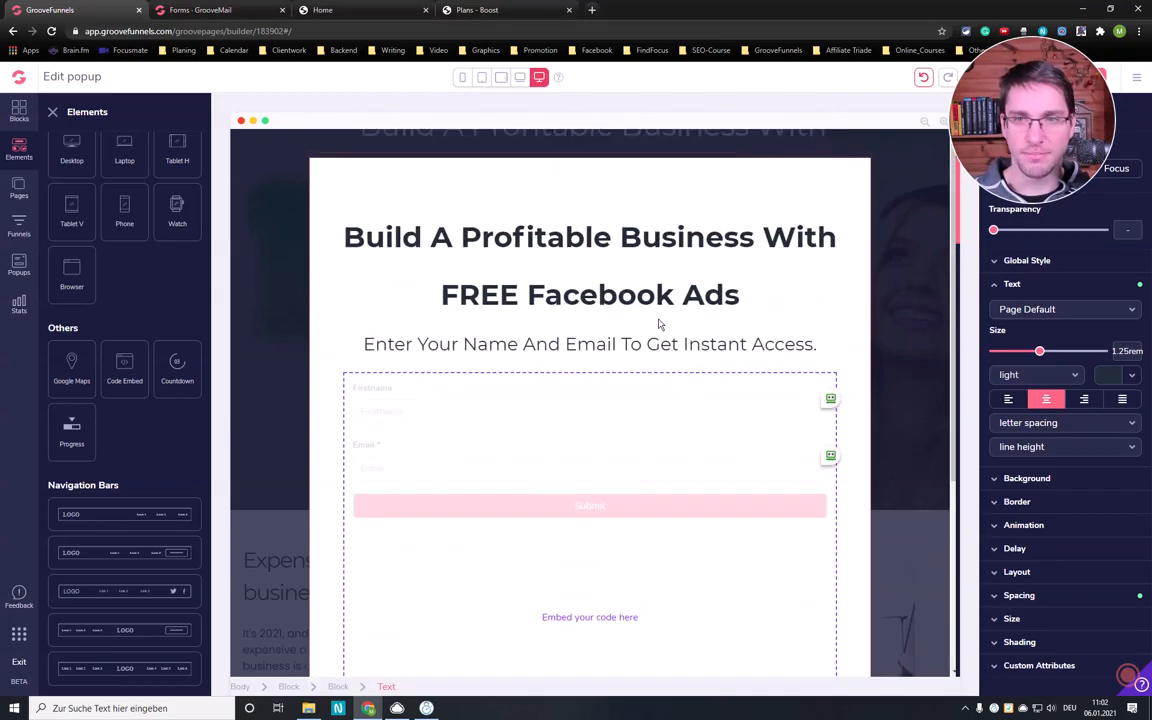
scroll(657, 316, "down", 3)
scroll(657, 316, "up", 2)
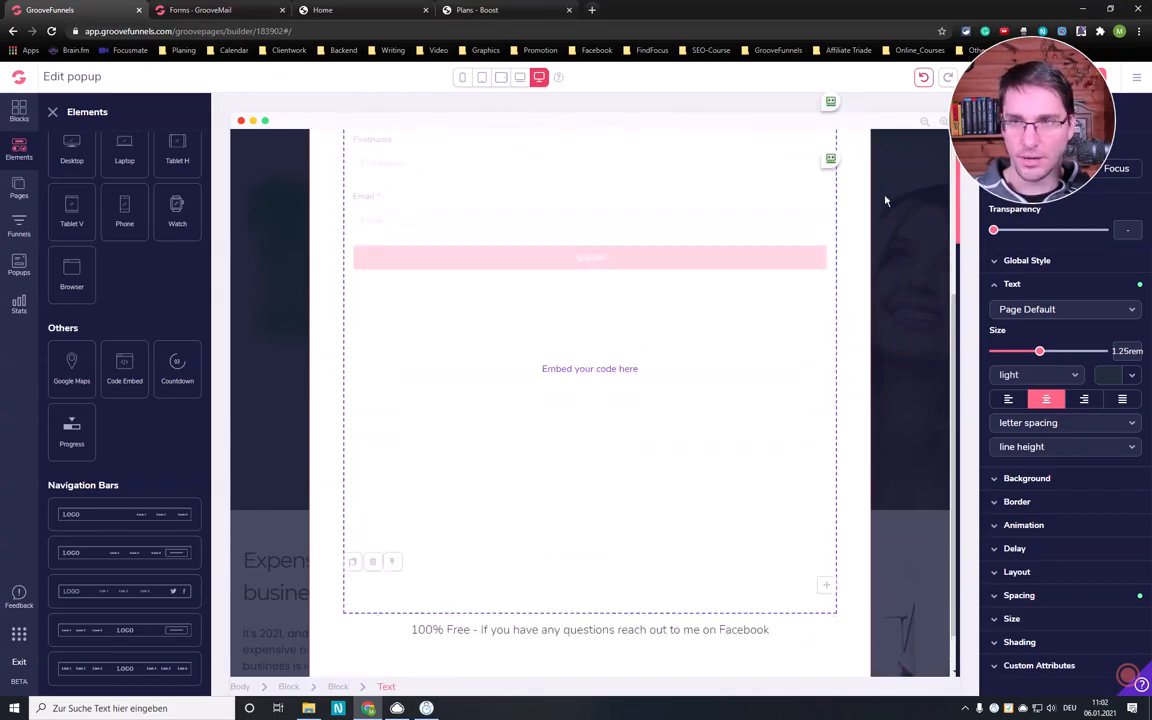
left_click_drag(1035, 538, 1033, 608)
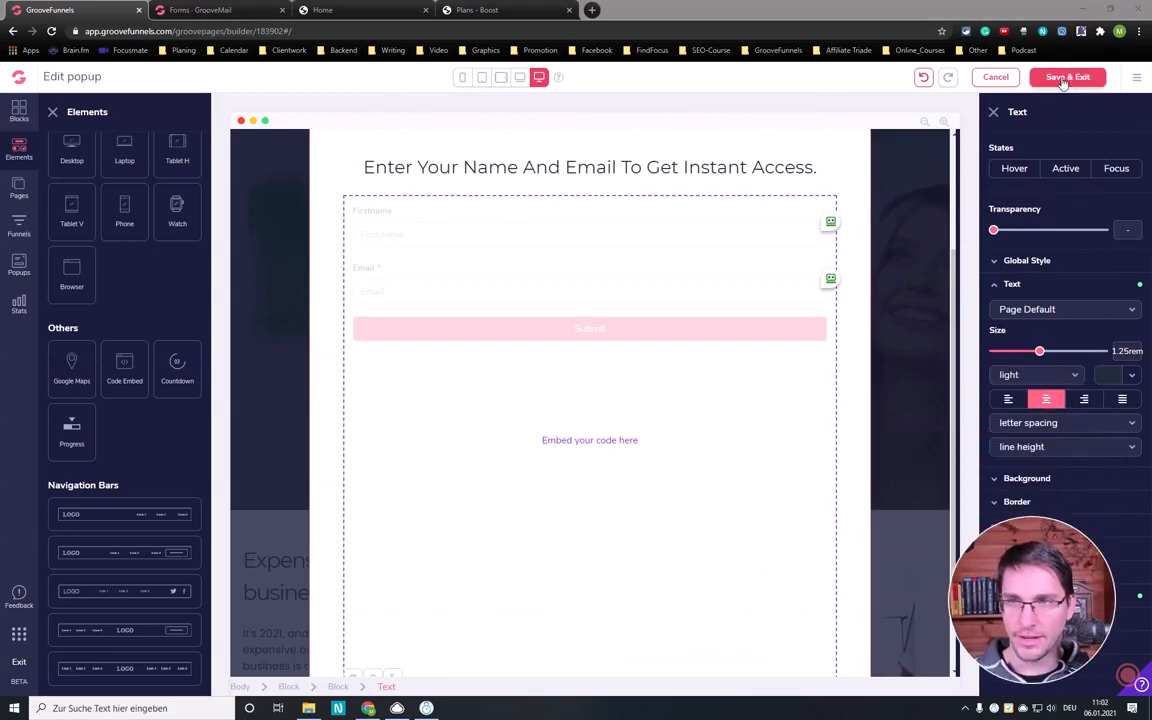
left_click(1067, 78)
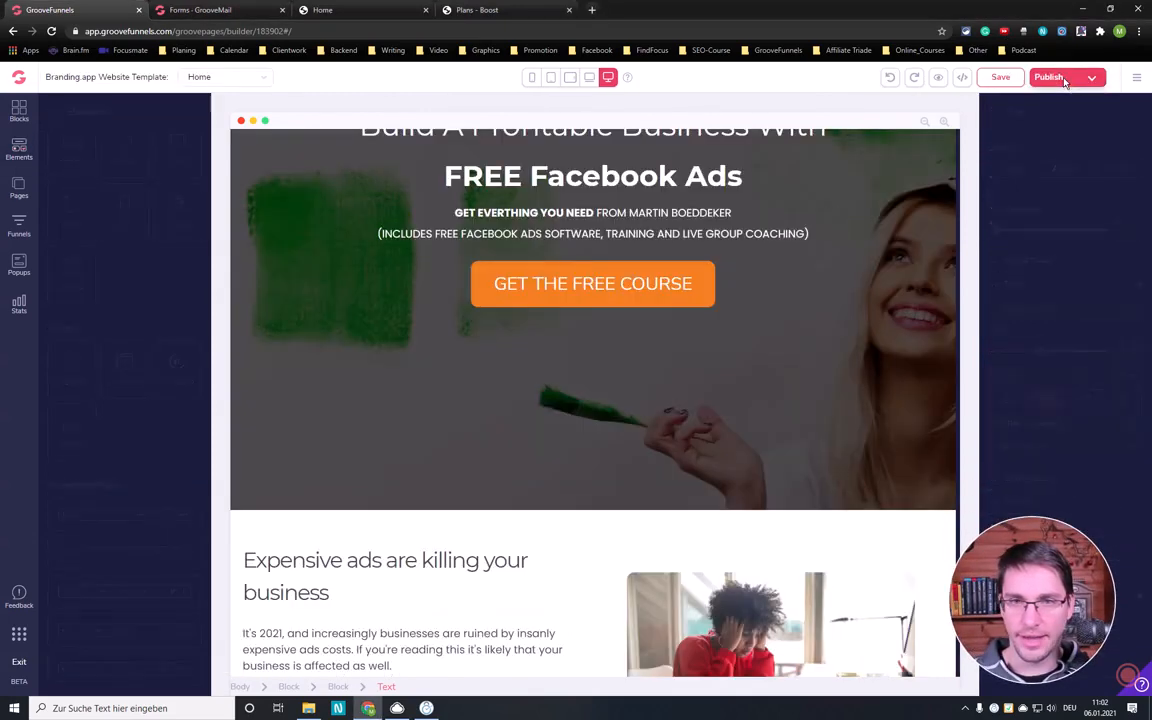
scroll(516, 250, "up", 3)
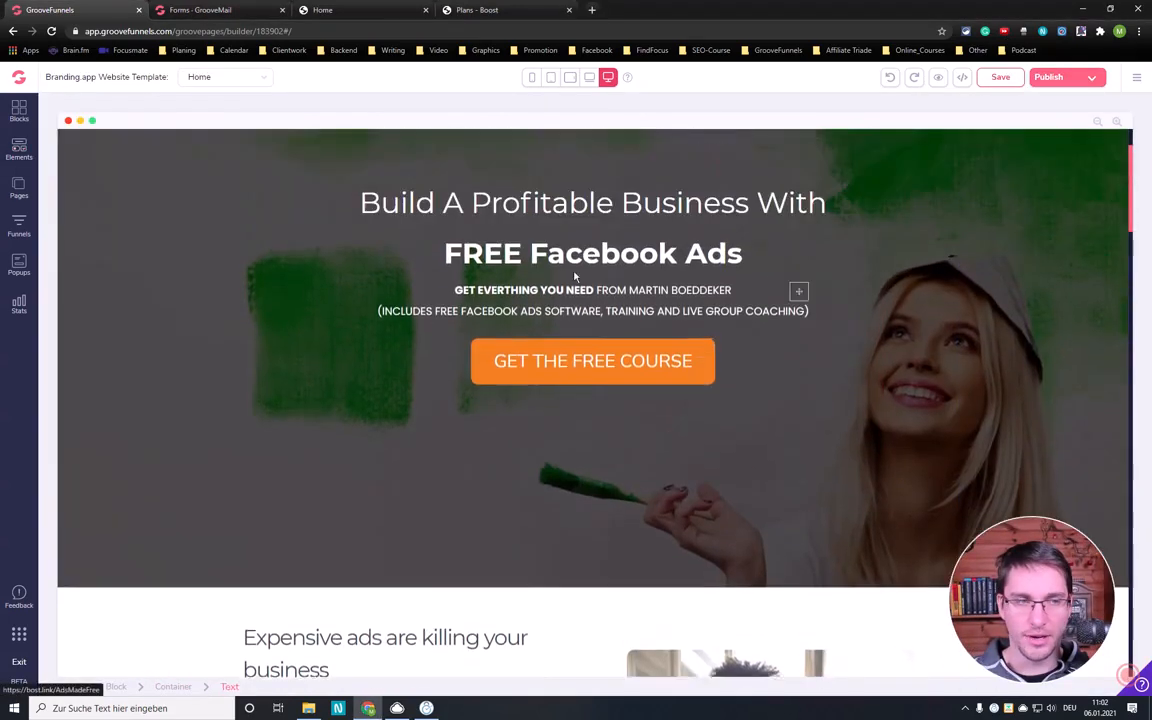
- Link the hero section's "GET THE FREE COURSE" button to Popup 3 instead of a URL and update it
left_click(12, 266)
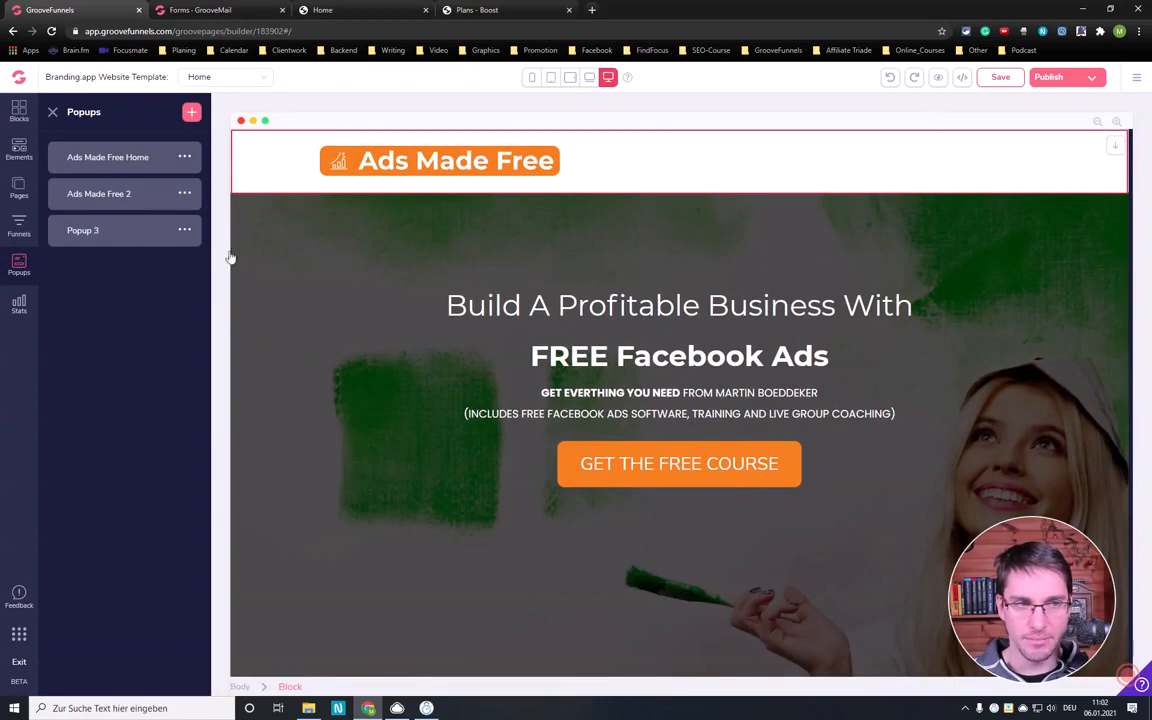
left_click(672, 465)
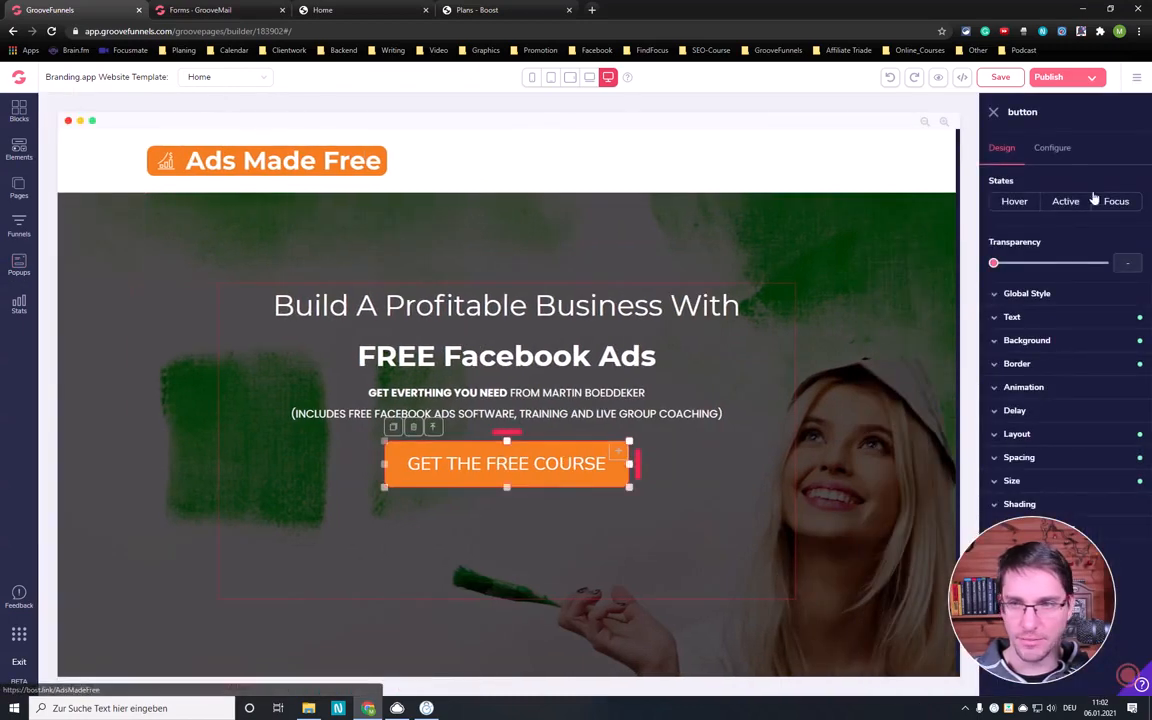
left_click(1055, 152)
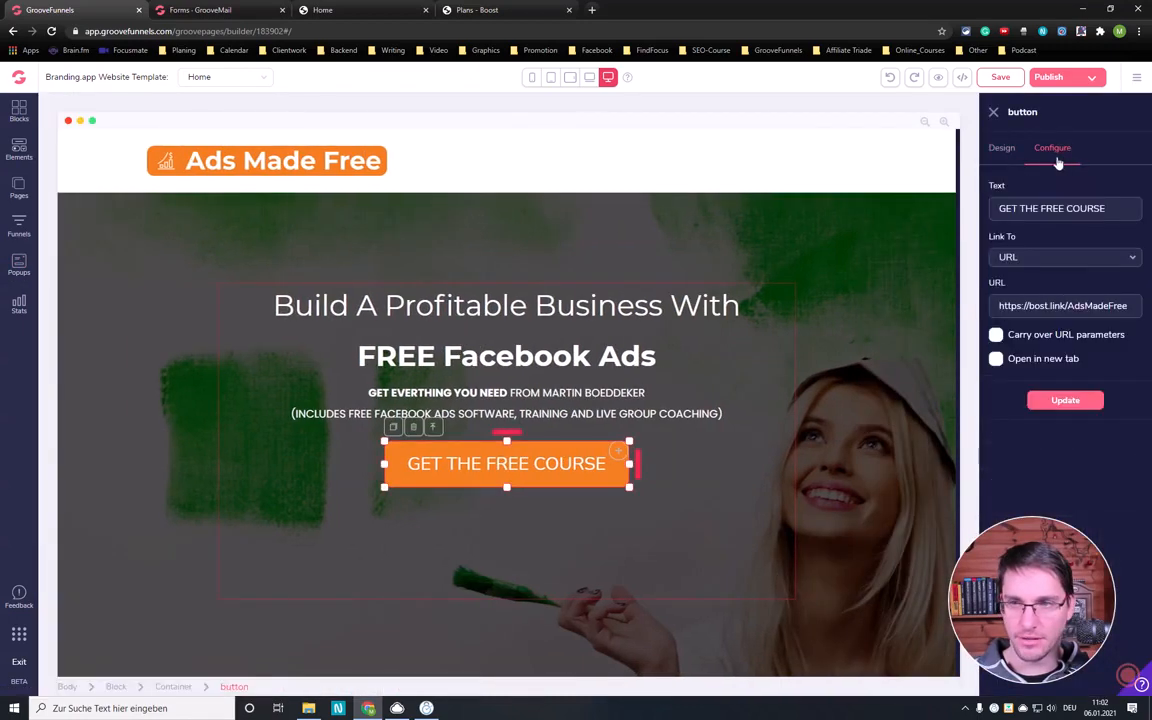
left_click(1037, 259)
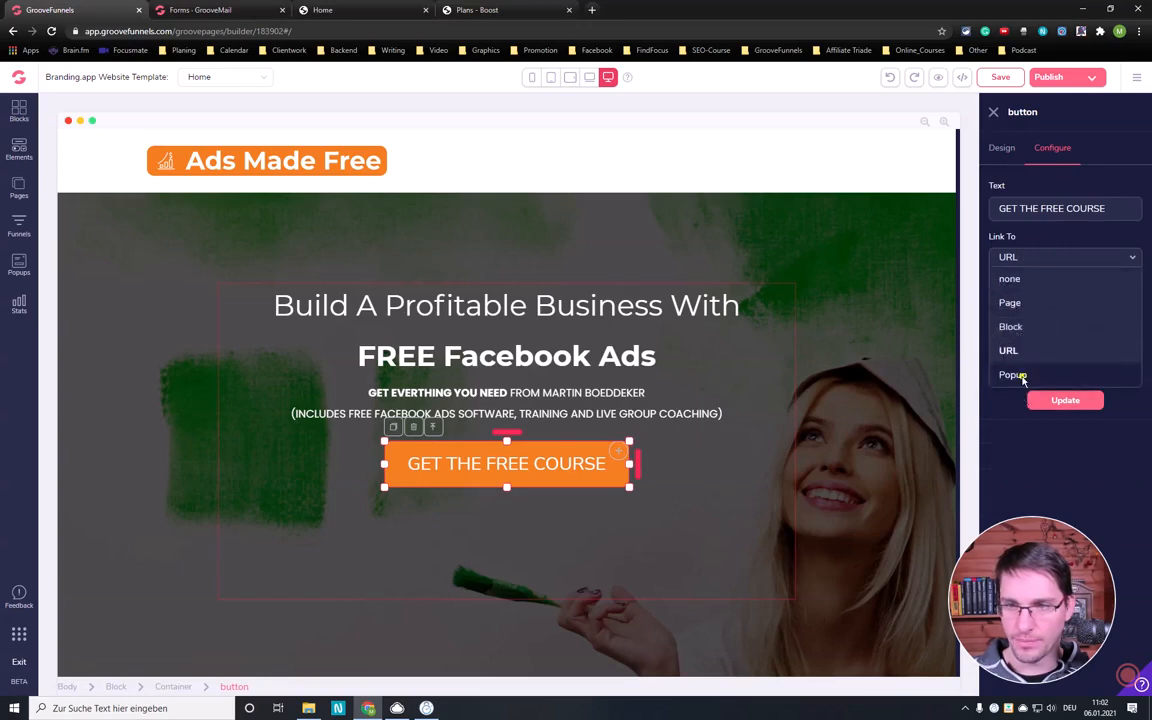
left_click(1018, 375)
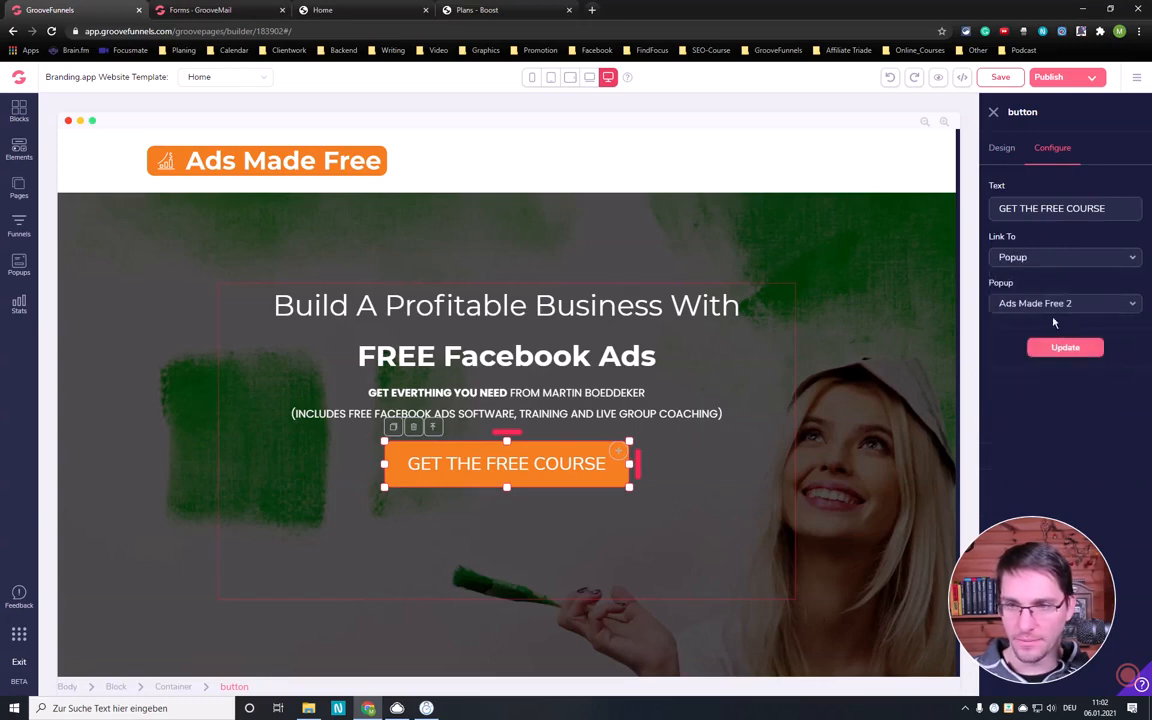
left_click(1030, 304)
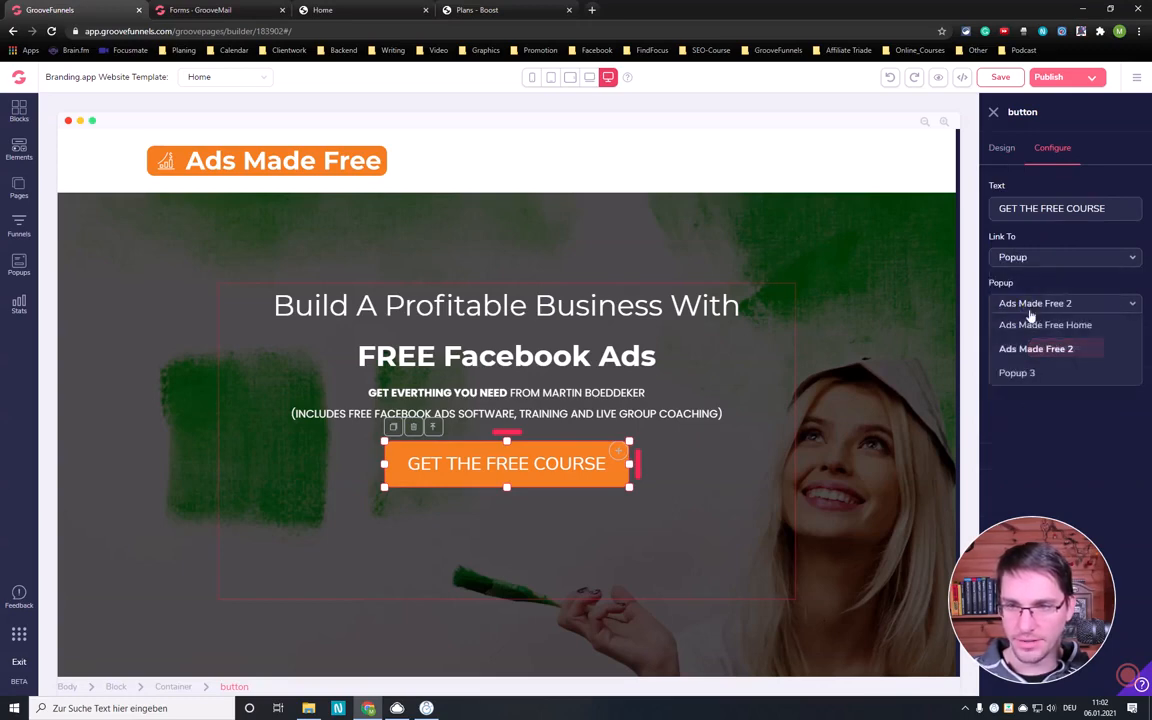
left_click(1022, 372)
left_click(1065, 348)
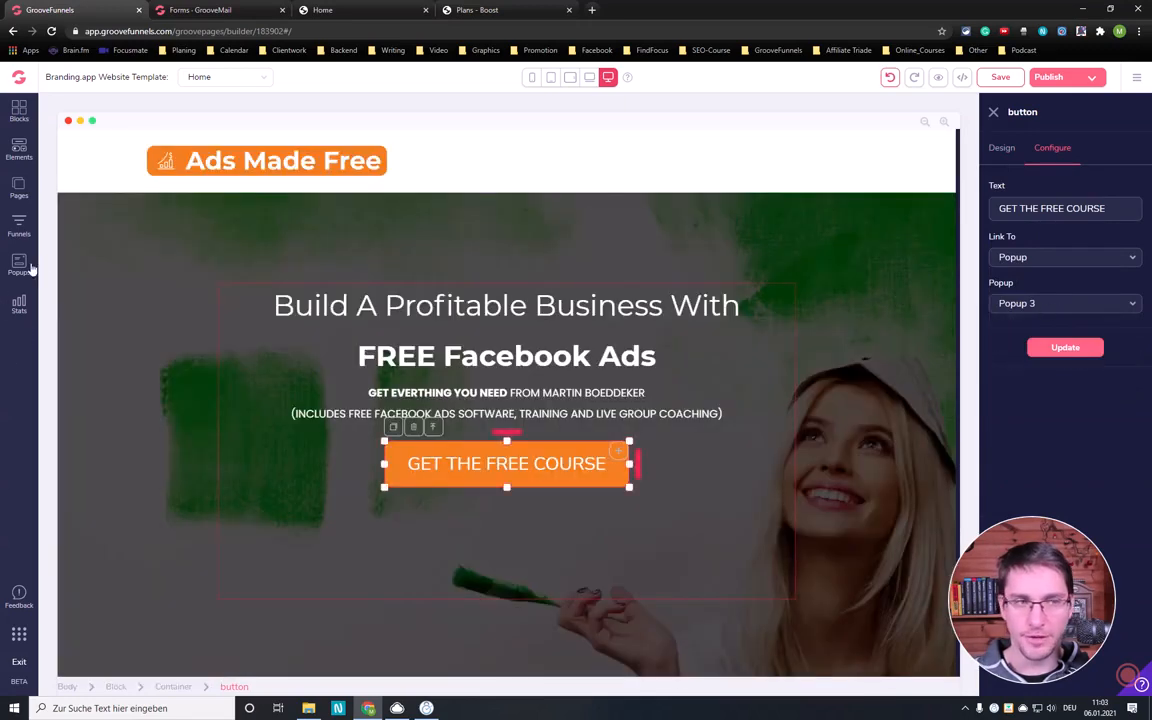
- Set the type of Popup 3 to Exit, check its behaviour options, and leave the popup editor
left_click(19, 266)
left_click(184, 230)
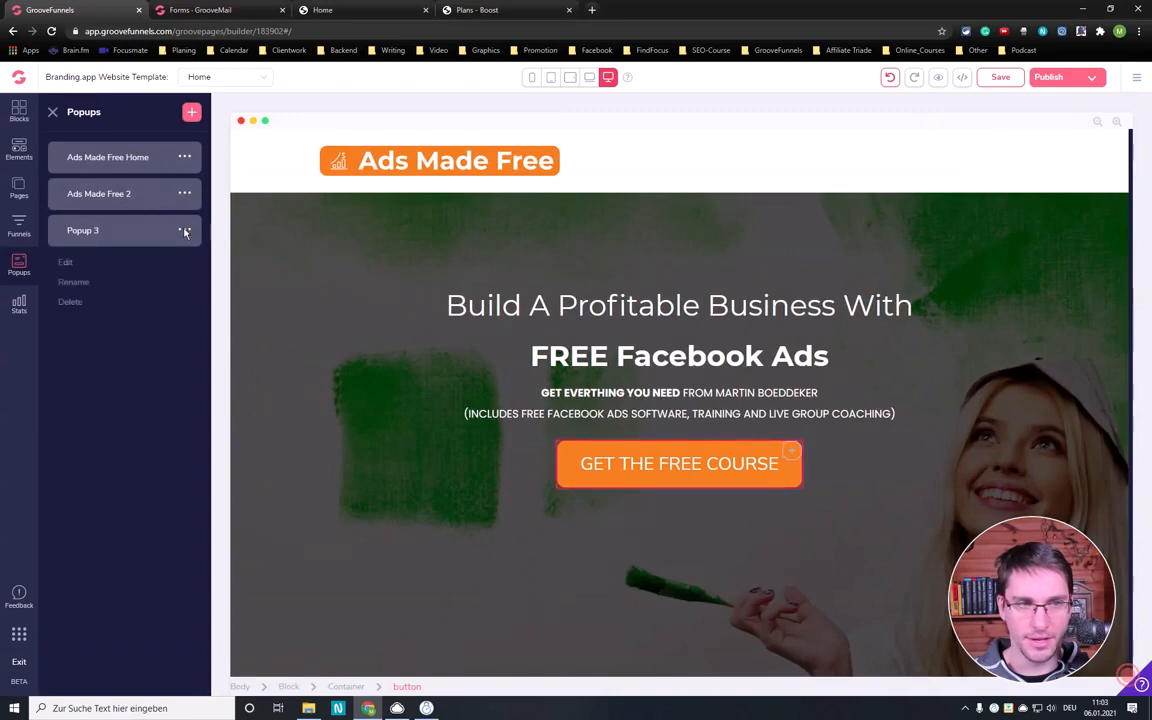
left_click(66, 264)
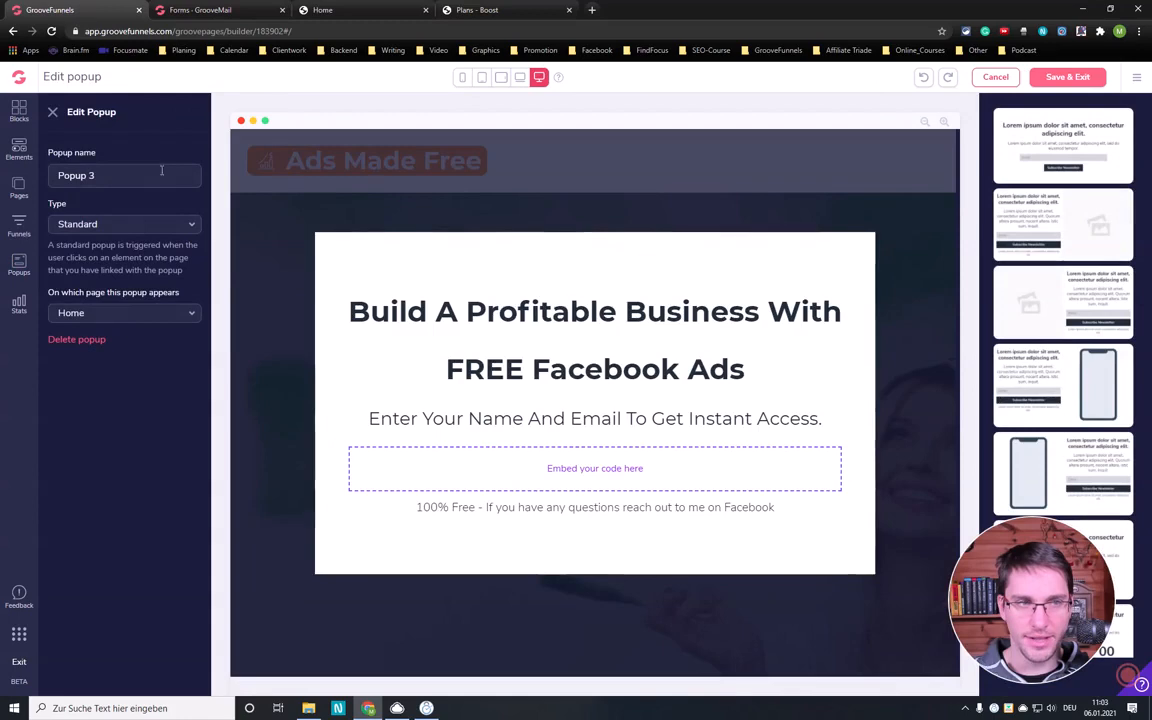
left_click(121, 225)
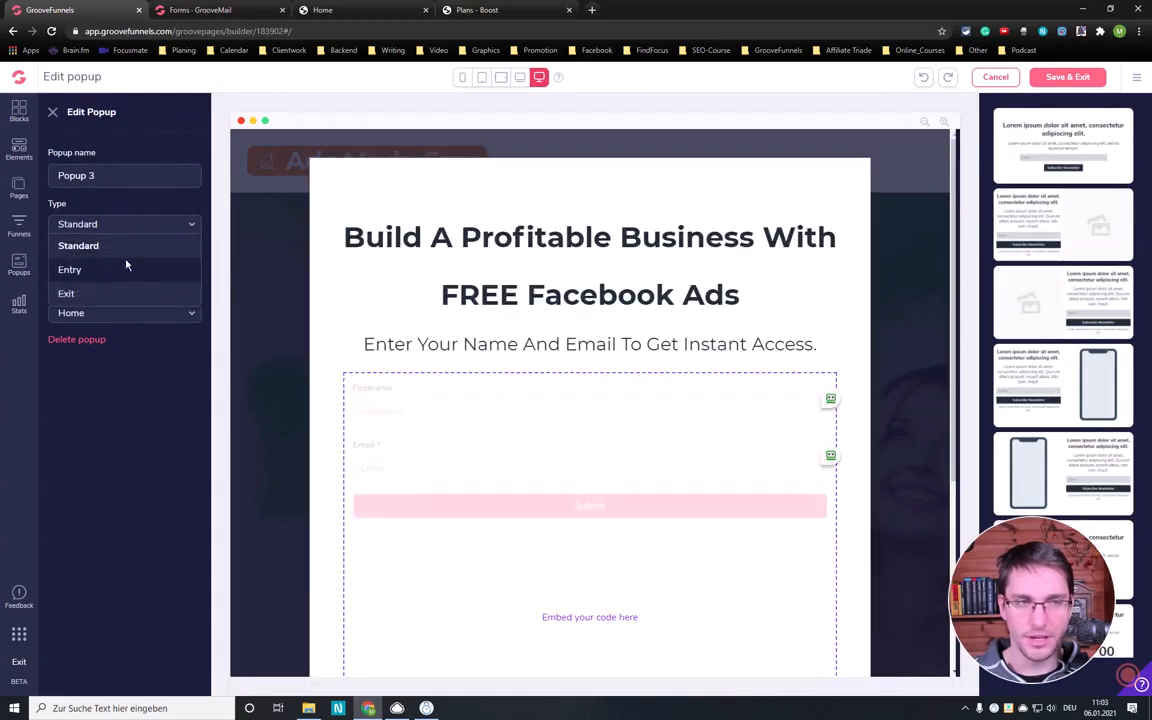
left_click(90, 296)
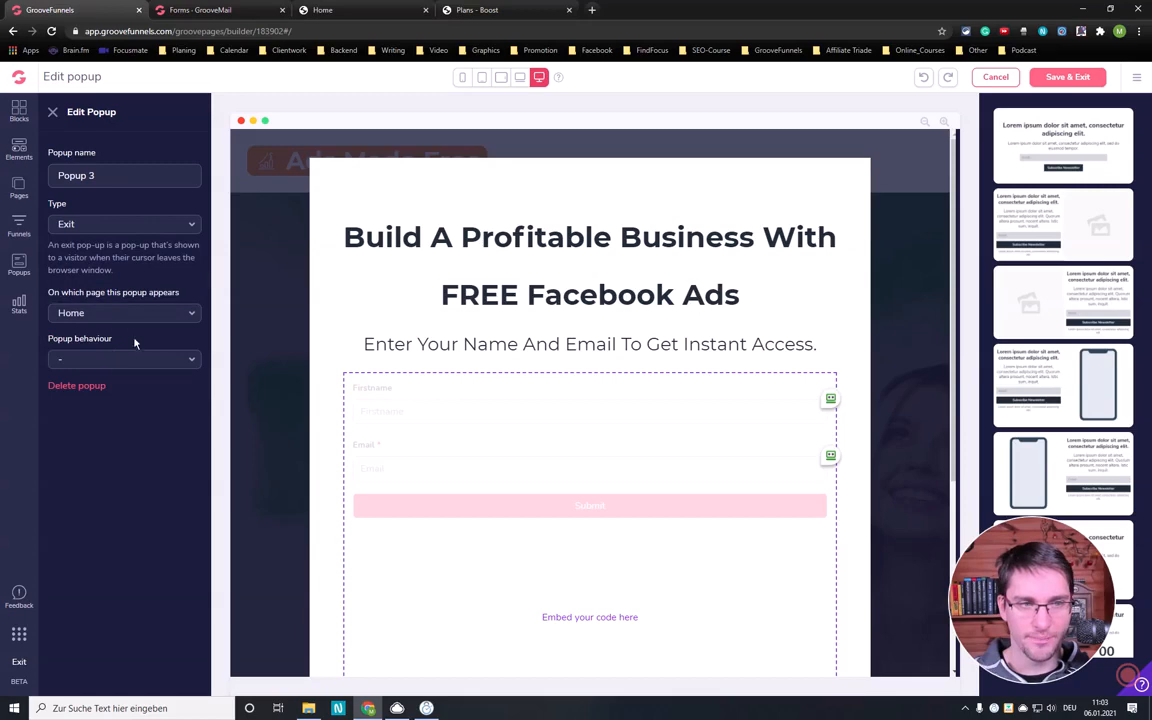
left_click(122, 360)
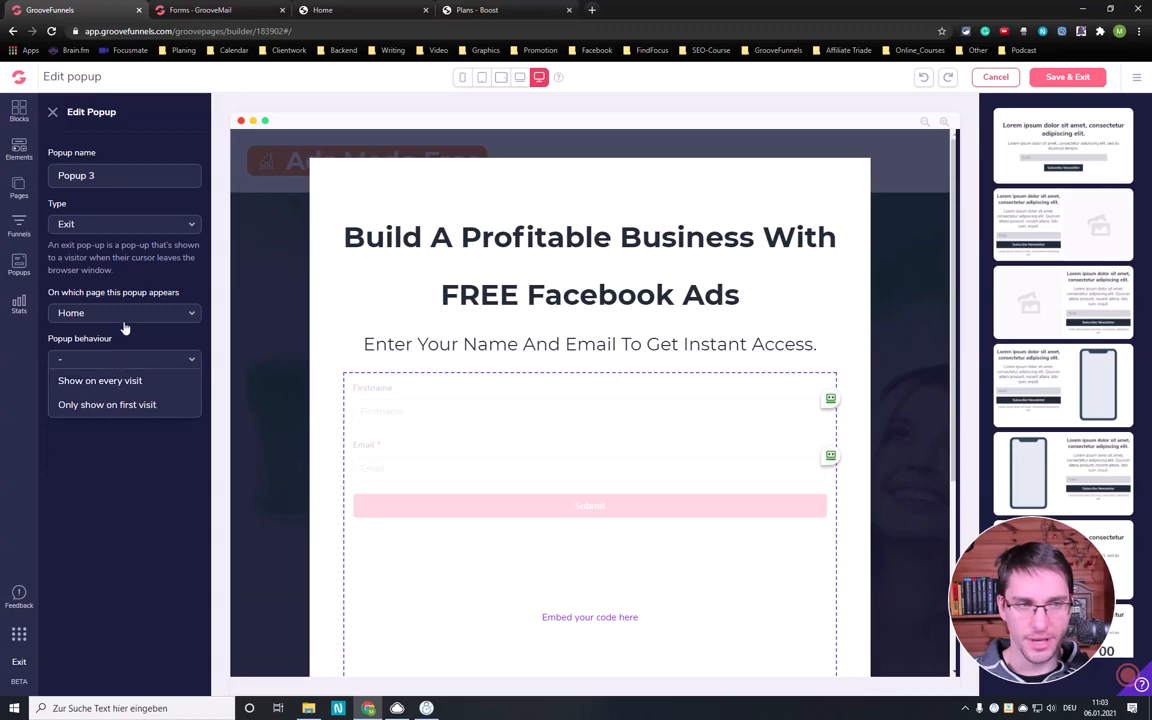
left_click(118, 340)
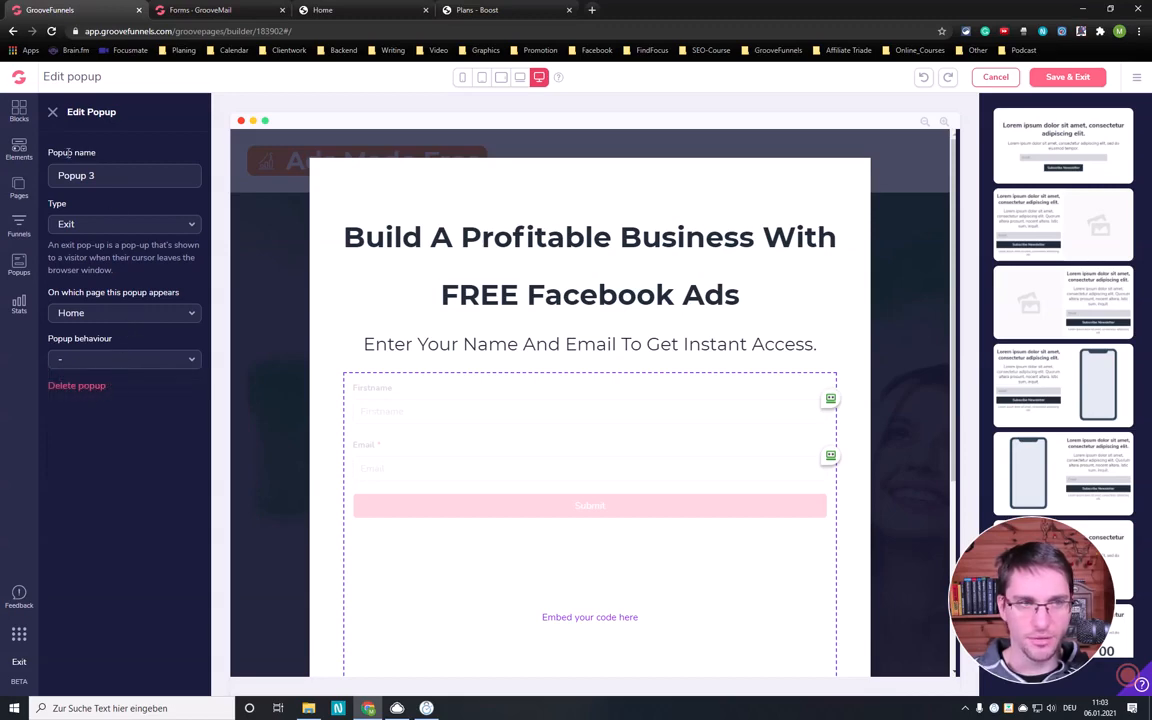
left_click(53, 113)
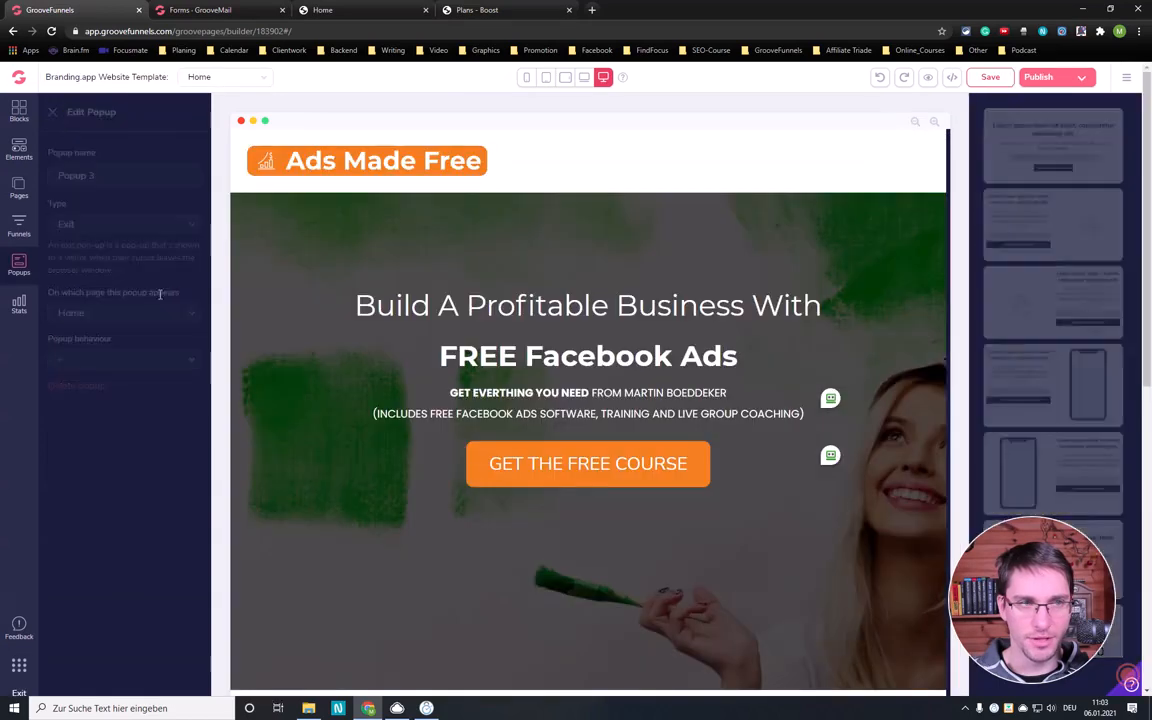
- Check the popup link on the hero button and look over the other call-to-action buttons down the page
left_click(653, 463)
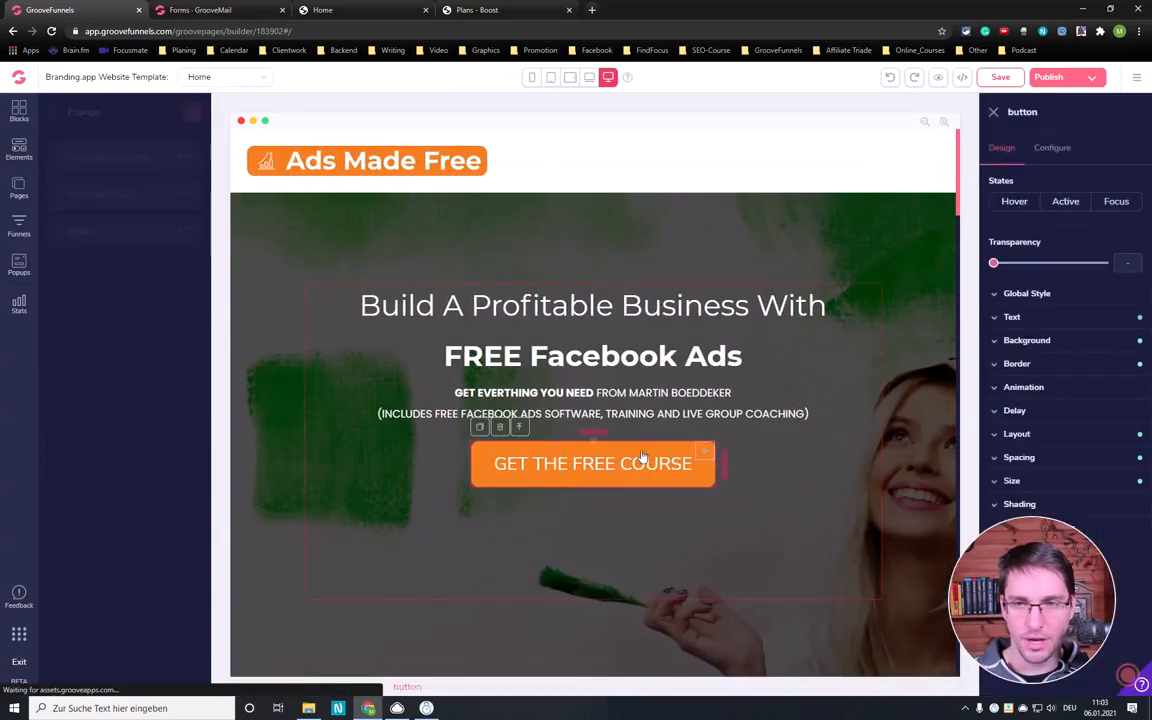
left_click(1052, 148)
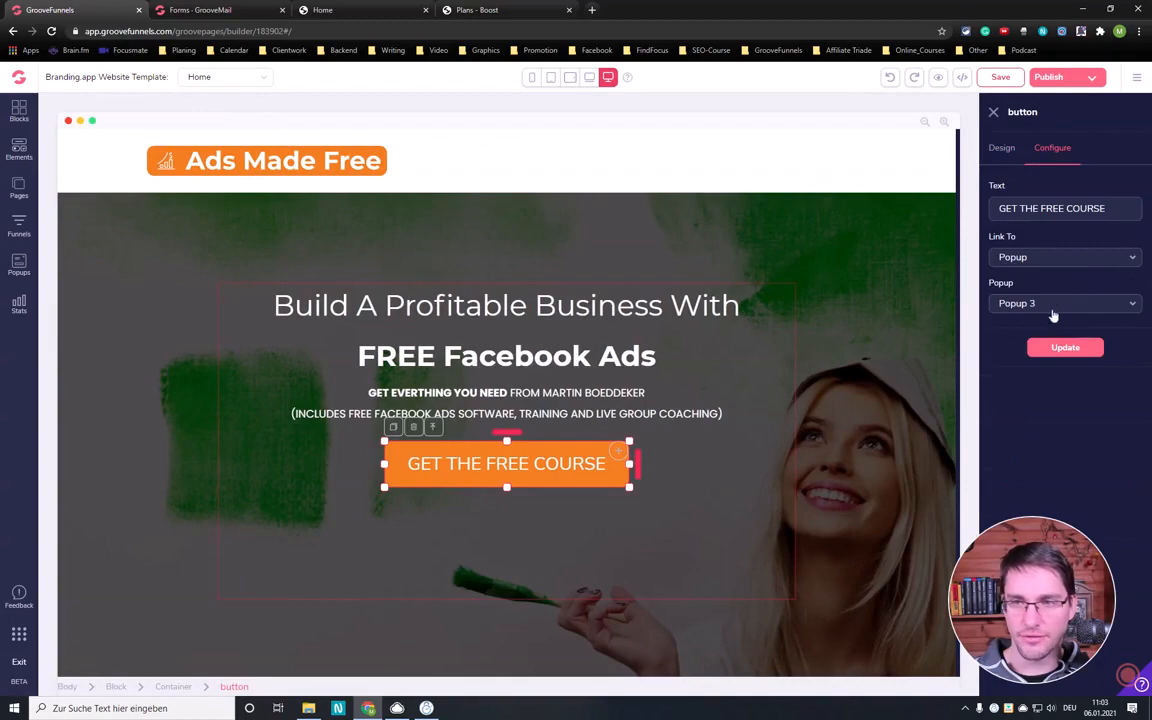
scroll(474, 475, "down", 3)
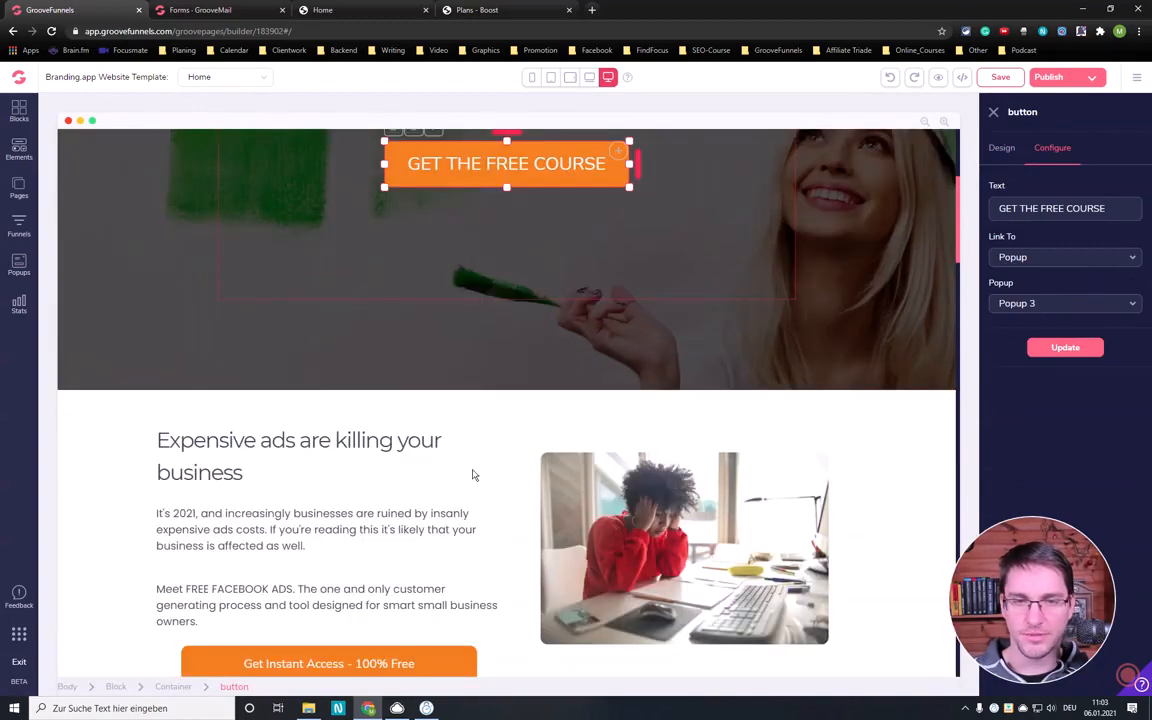
left_click(363, 503)
scroll(385, 495, "down", 3)
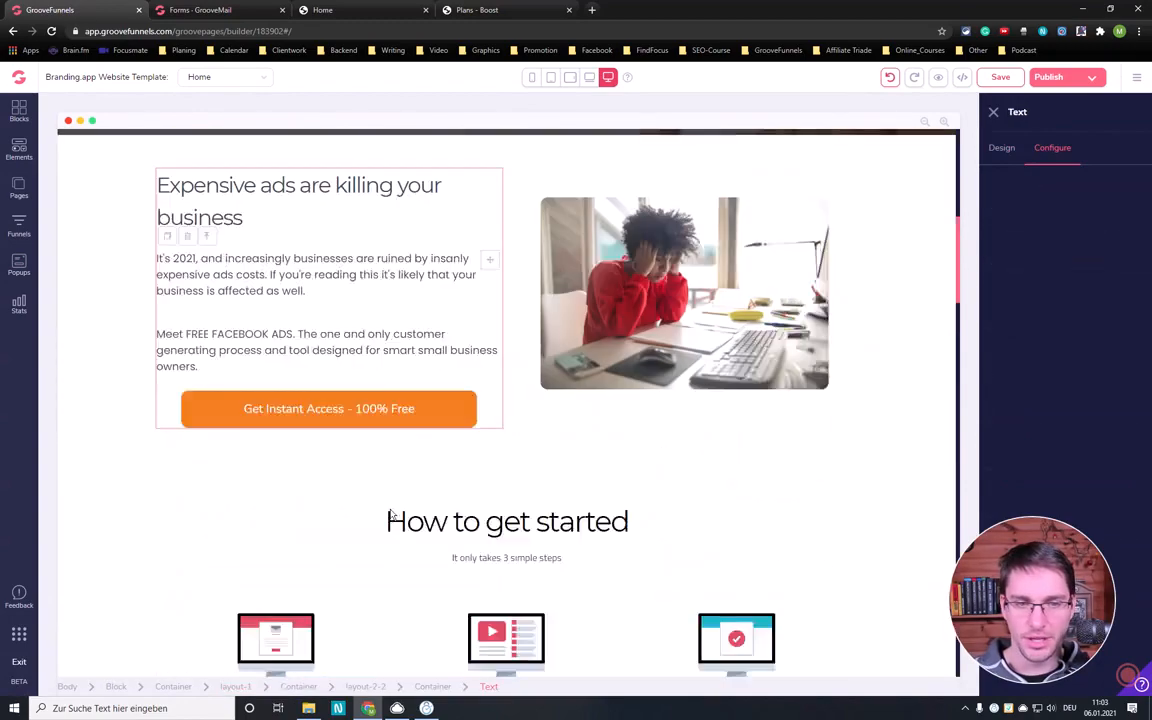
scroll(397, 470, "down", 14)
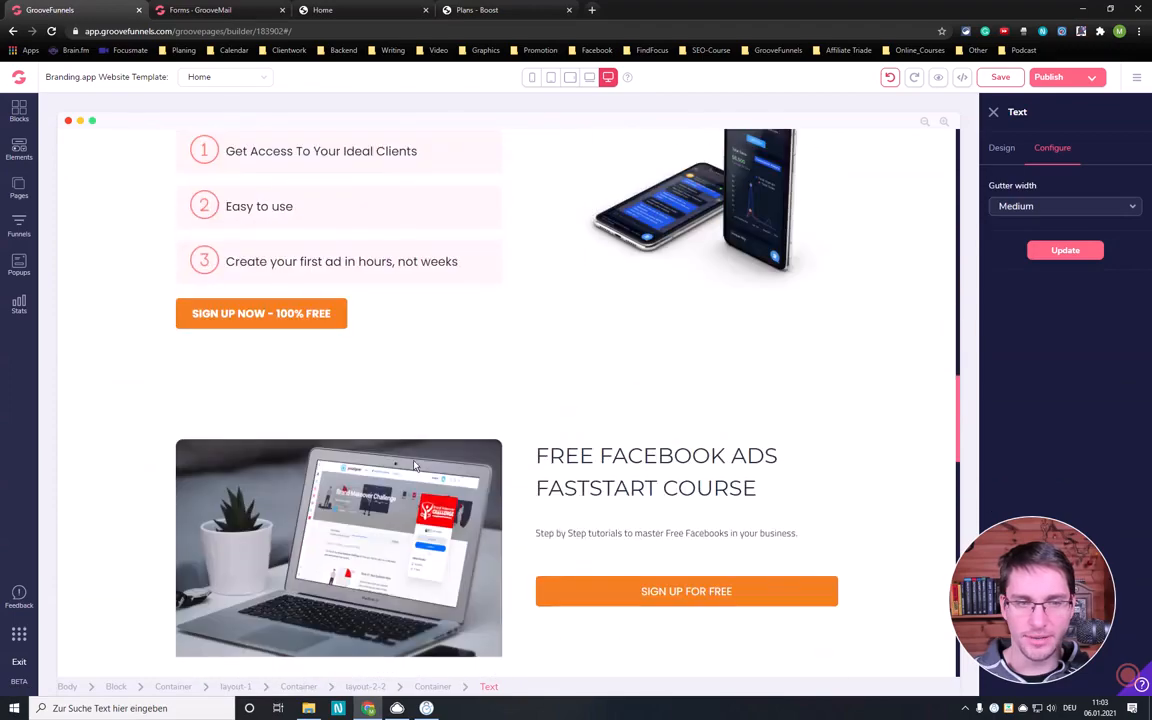
scroll(414, 460, "down", 10)
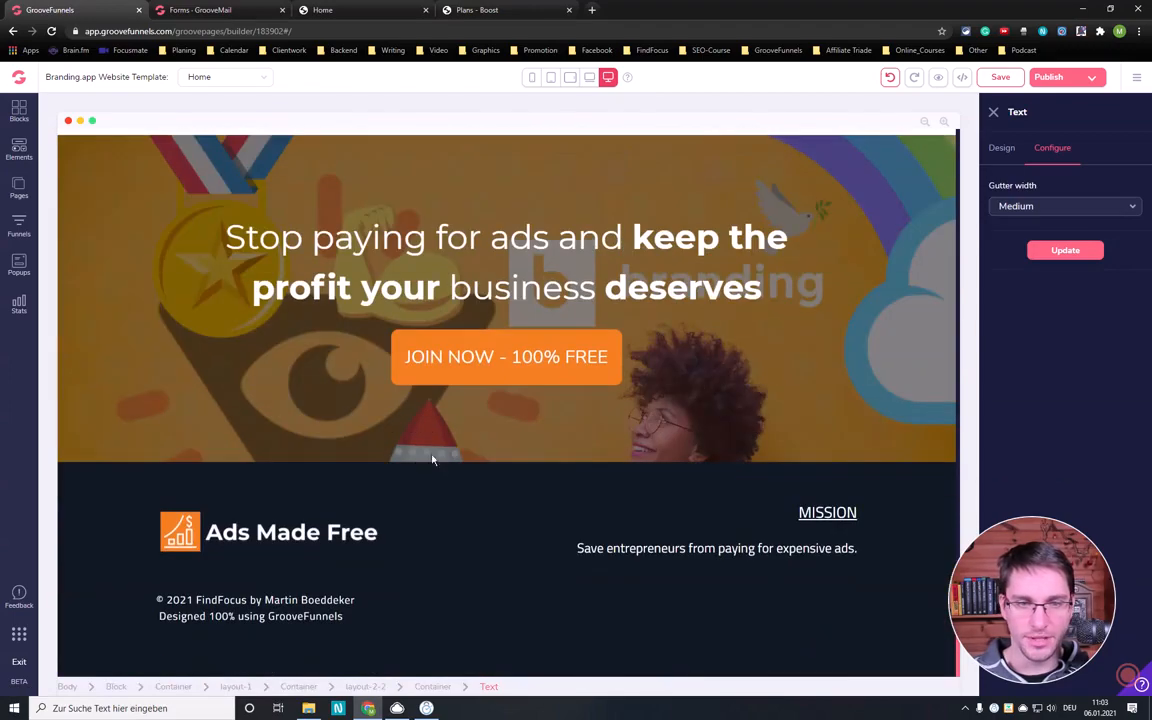
scroll(565, 429, "up", 2)
scroll(565, 429, "up", 15)
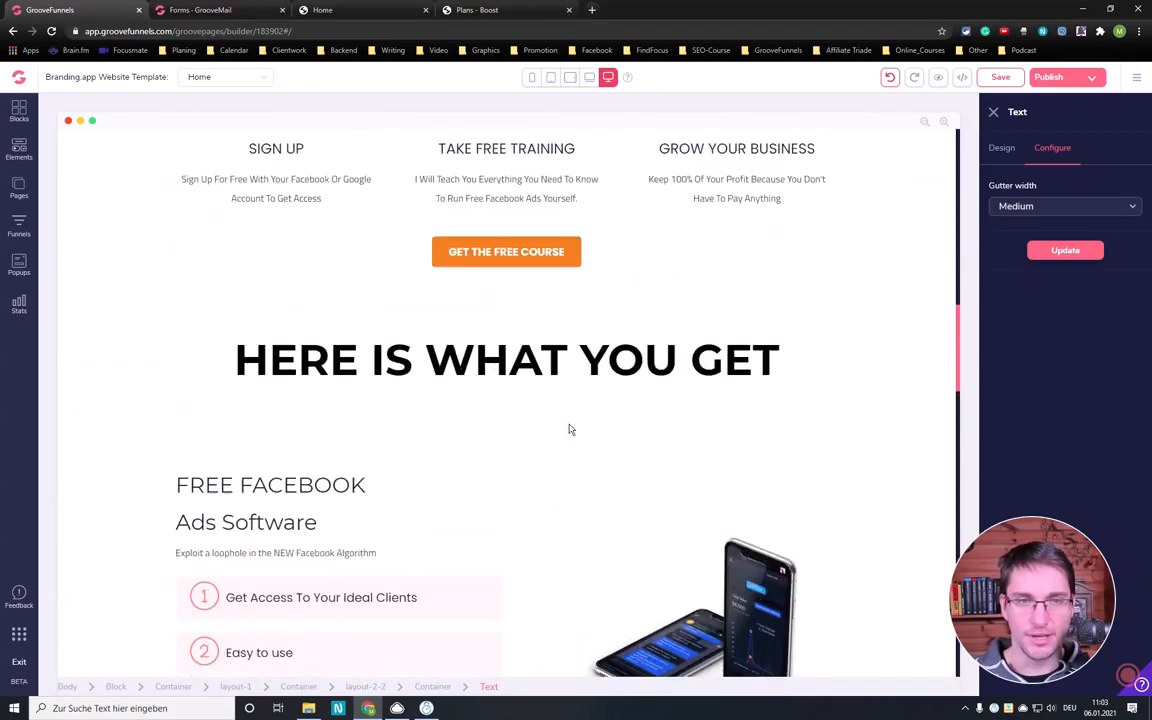